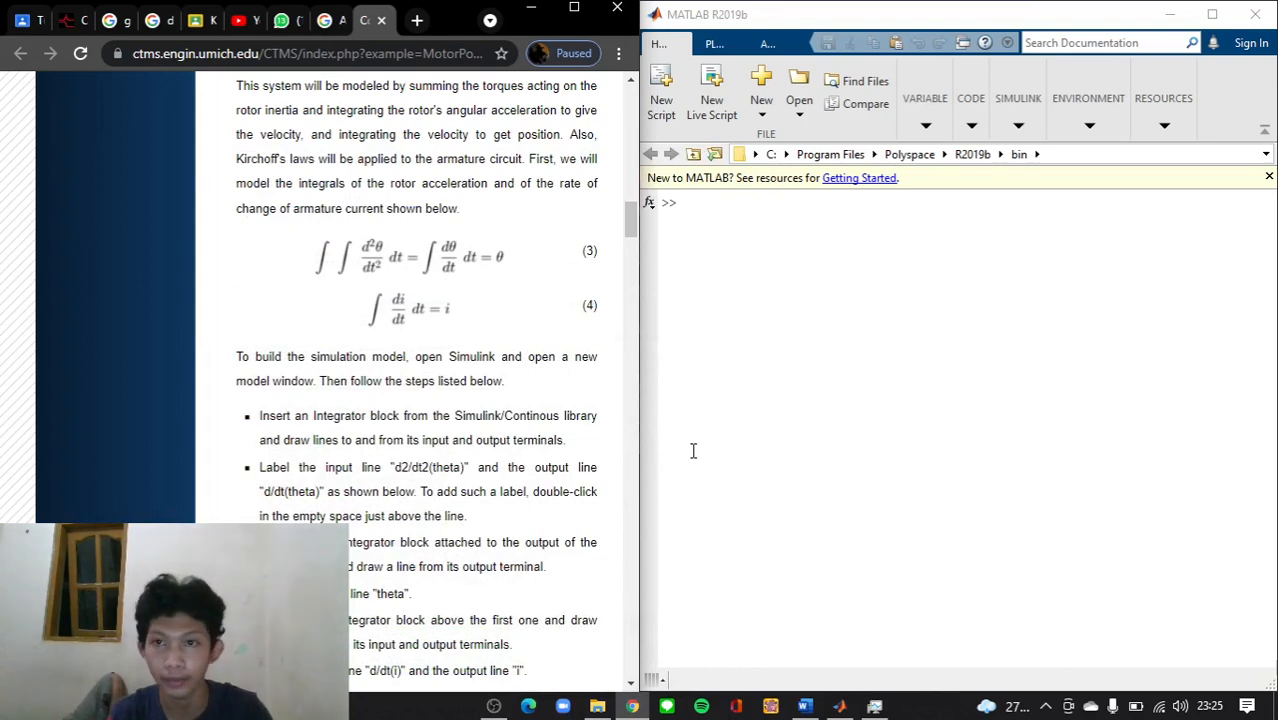
Examine the motor tutorial's physical parameters, torque and back-emf equations, and the introduction to building the model with Simulink
scroll(538, 450, up, 2)
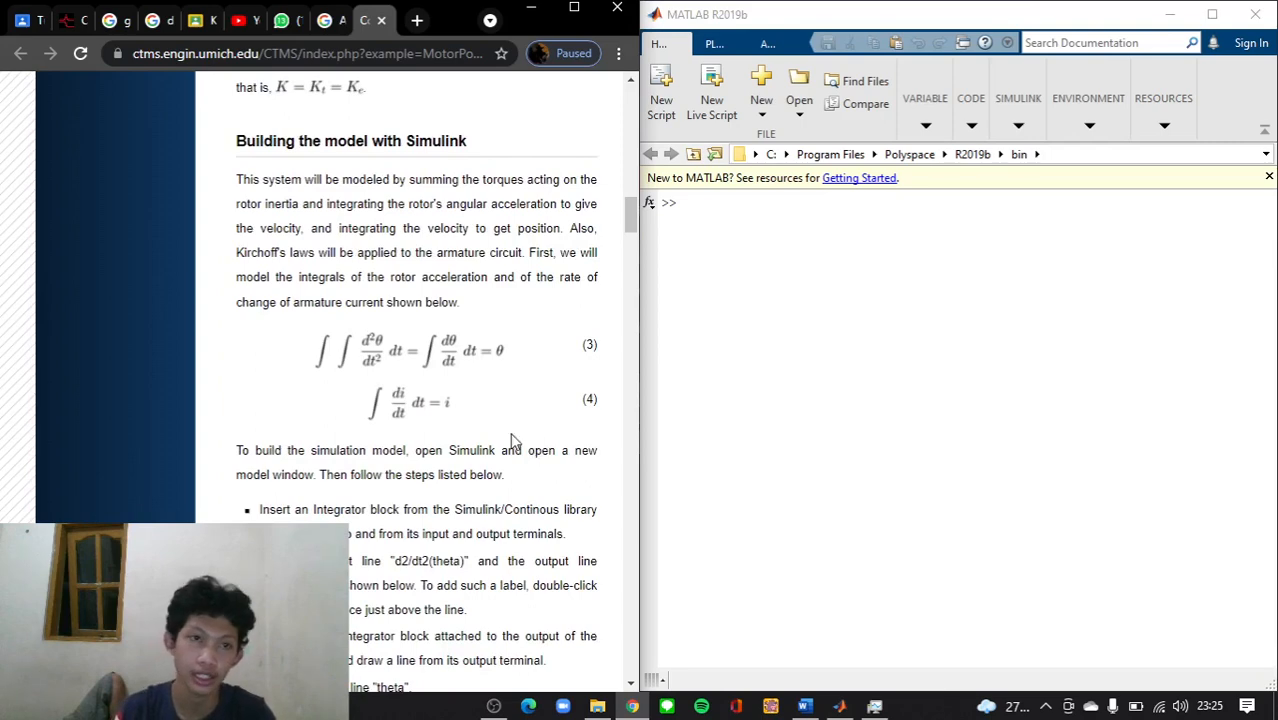
scroll(508, 448, up, 2)
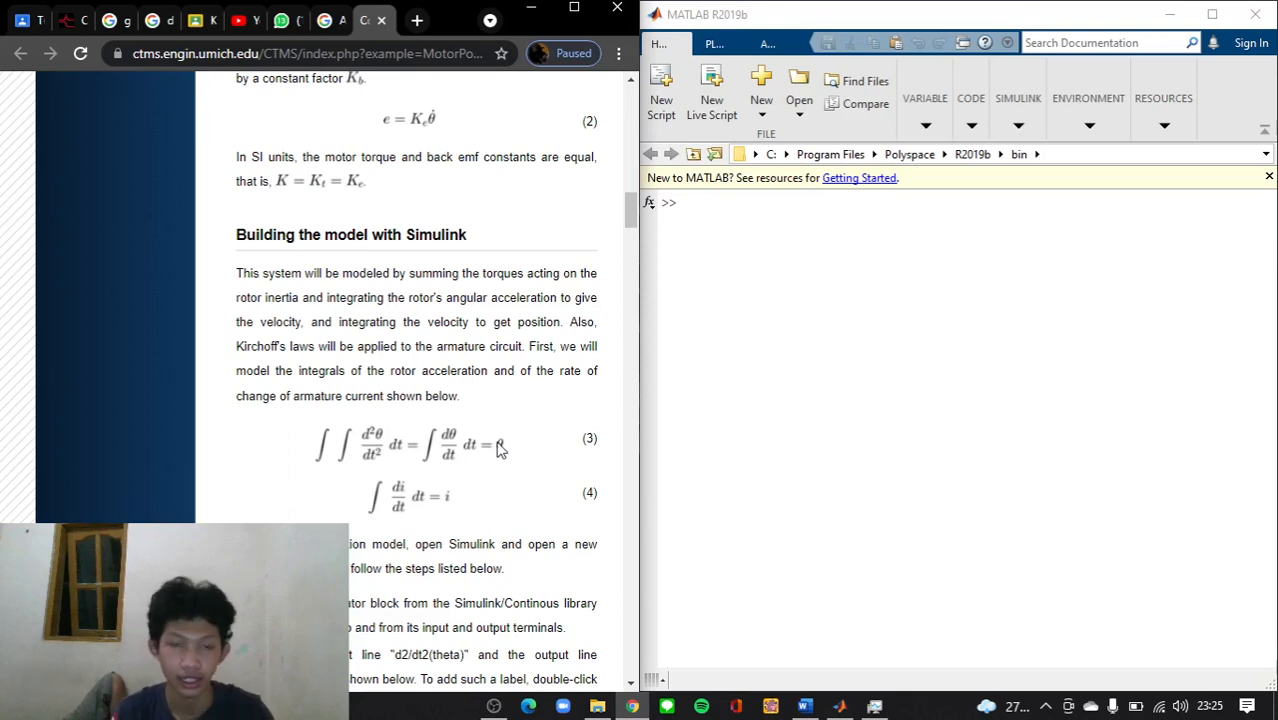
scroll(500, 448, up, 1)
scroll(500, 448, down, 1)
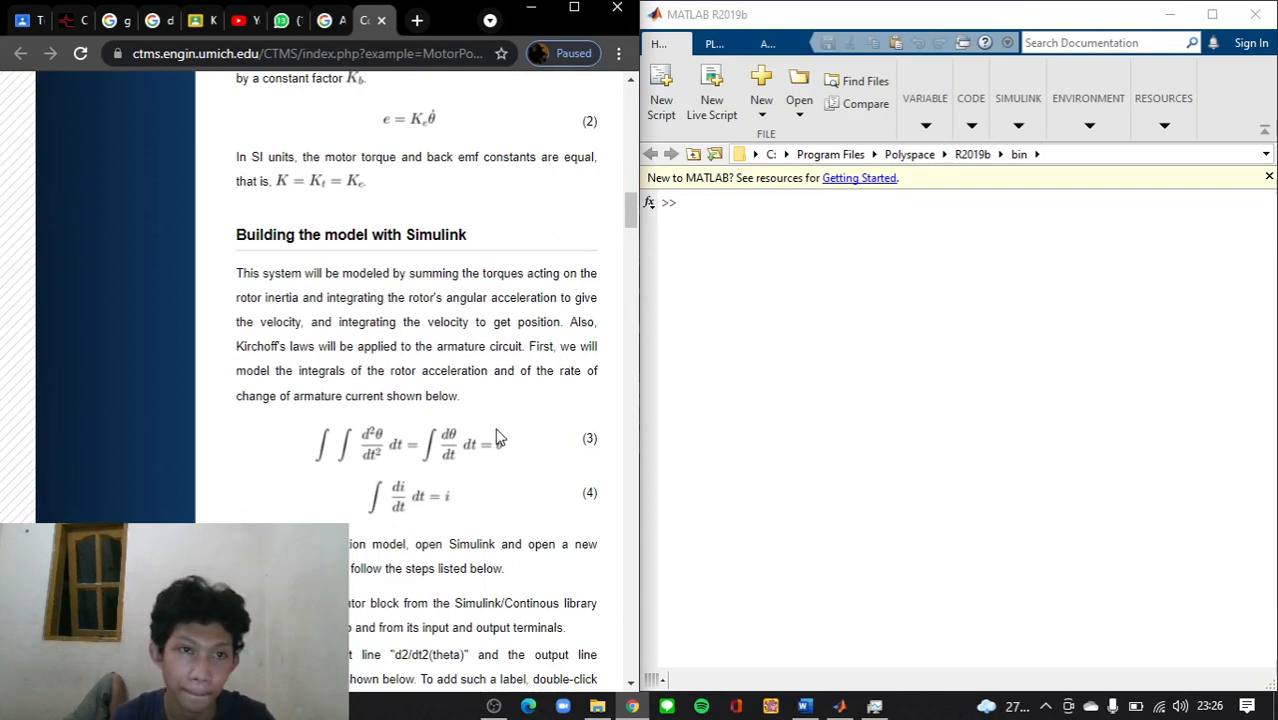
scroll(500, 438, up, 3)
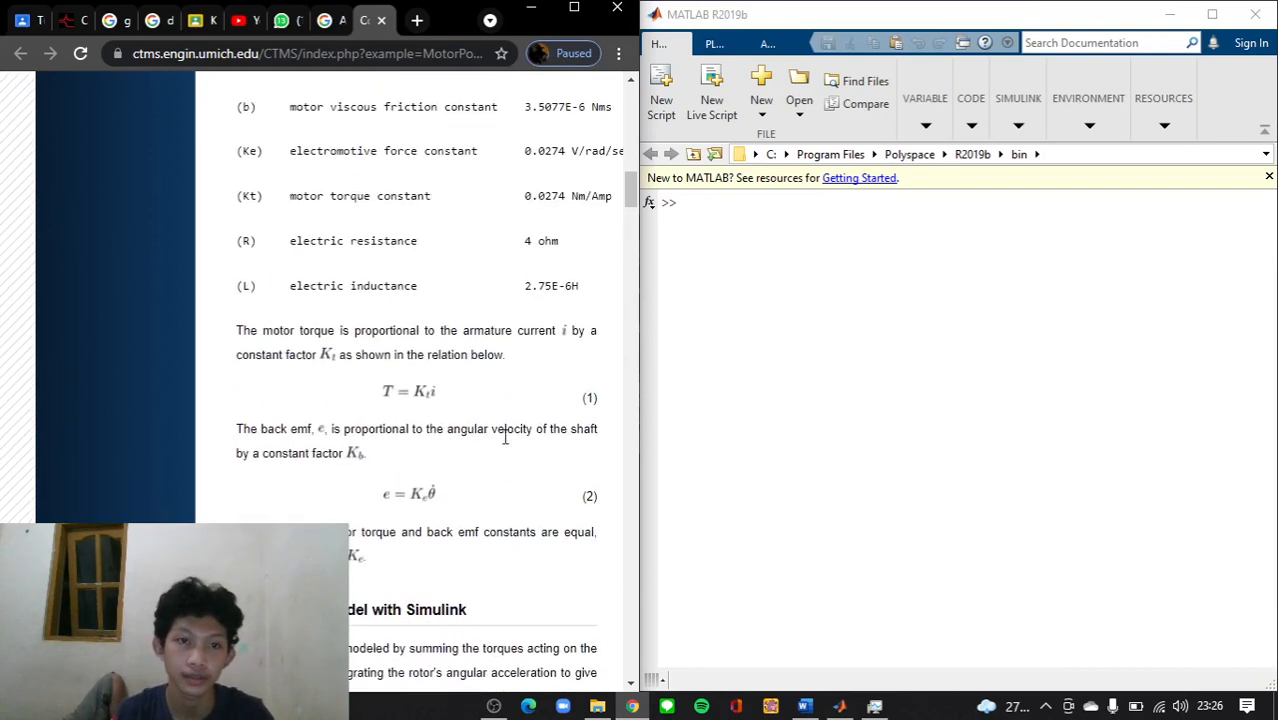
scroll(499, 447, up, 1)
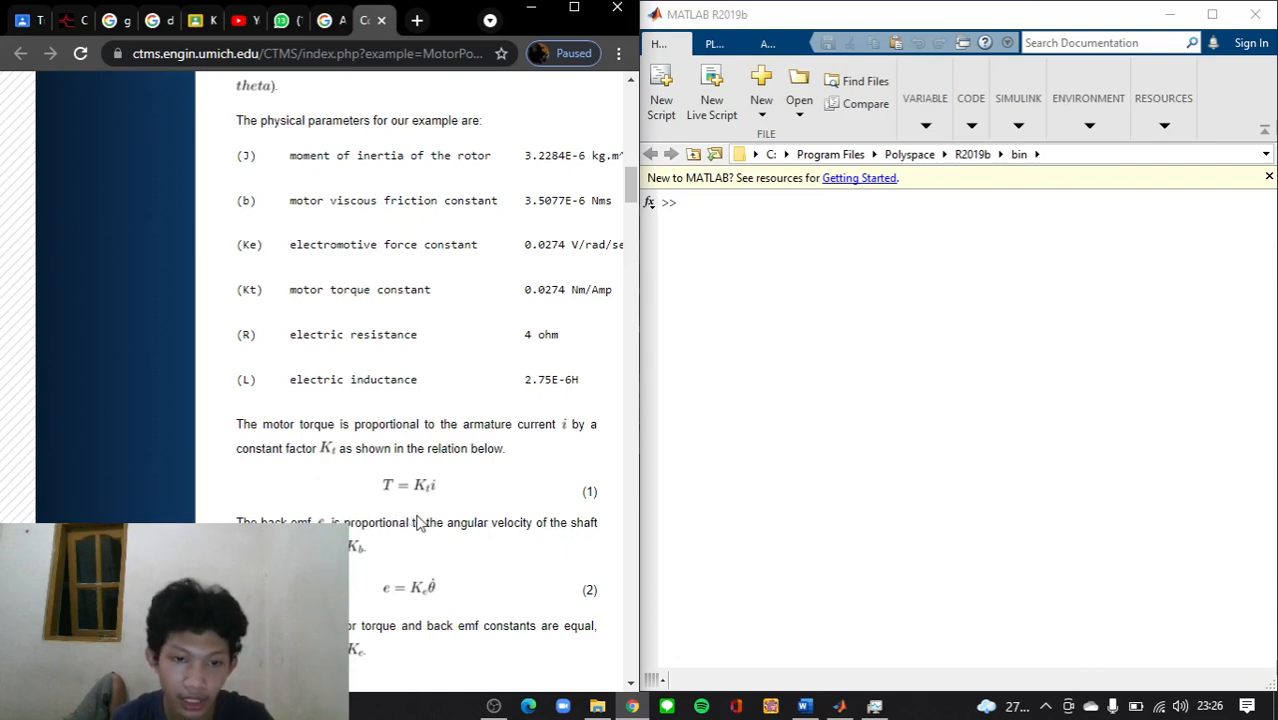
scroll(428, 512, down, 1)
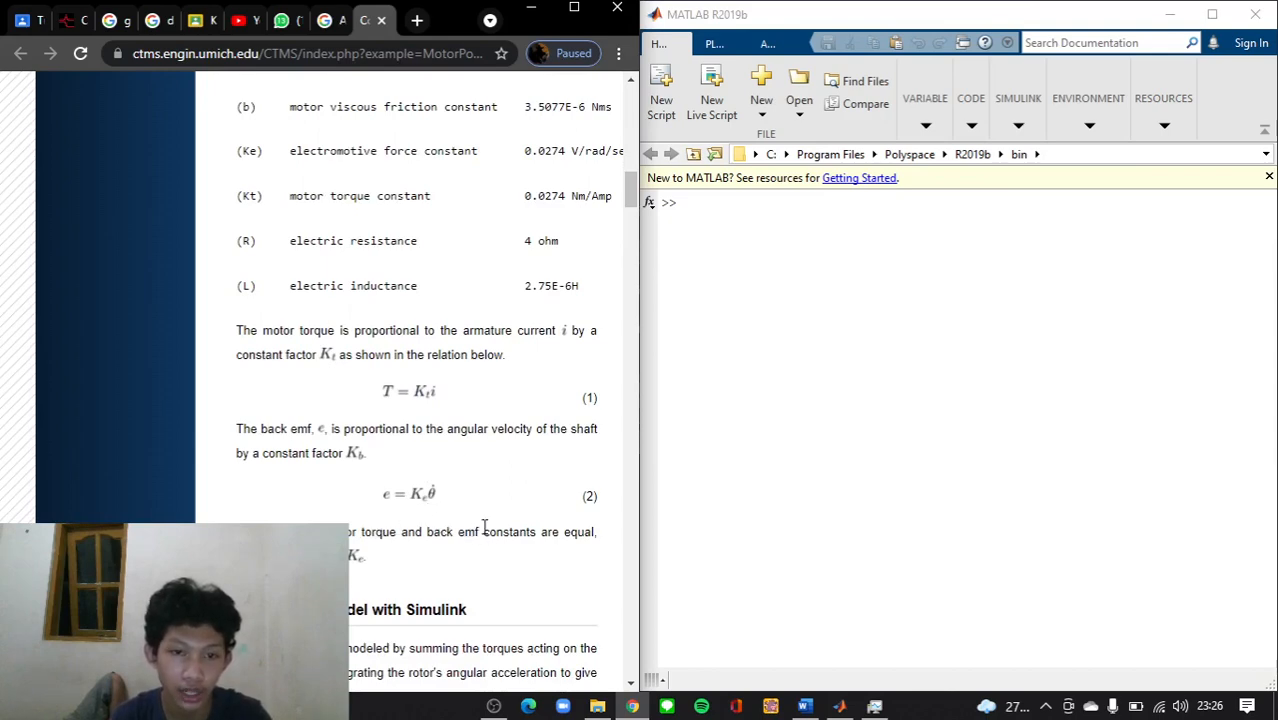
scroll(420, 515, down, 5)
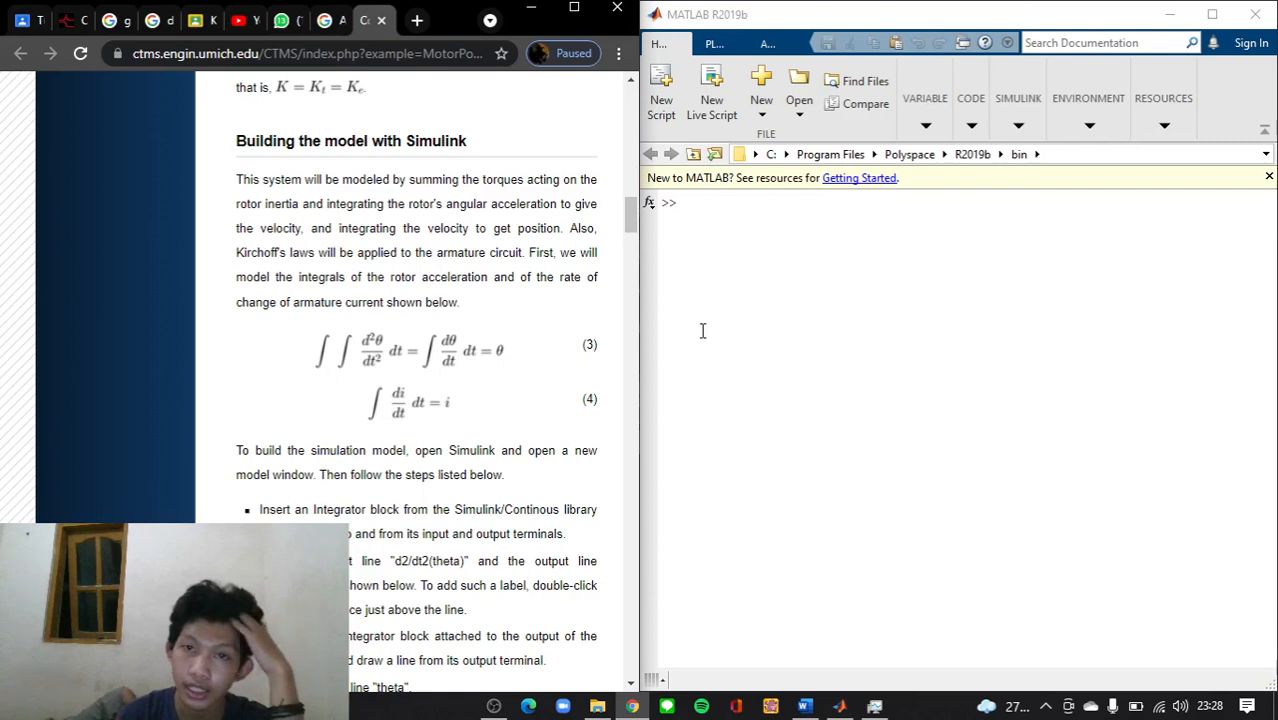
Copy the tutorial's parameter definitions into MATLAB and run them: R = 4, L = 2.75E-6, K = 0.0274, J = 3.2284E-6, b = 3.5077E-6
click(724, 207)
scroll(465, 325, down, 10)
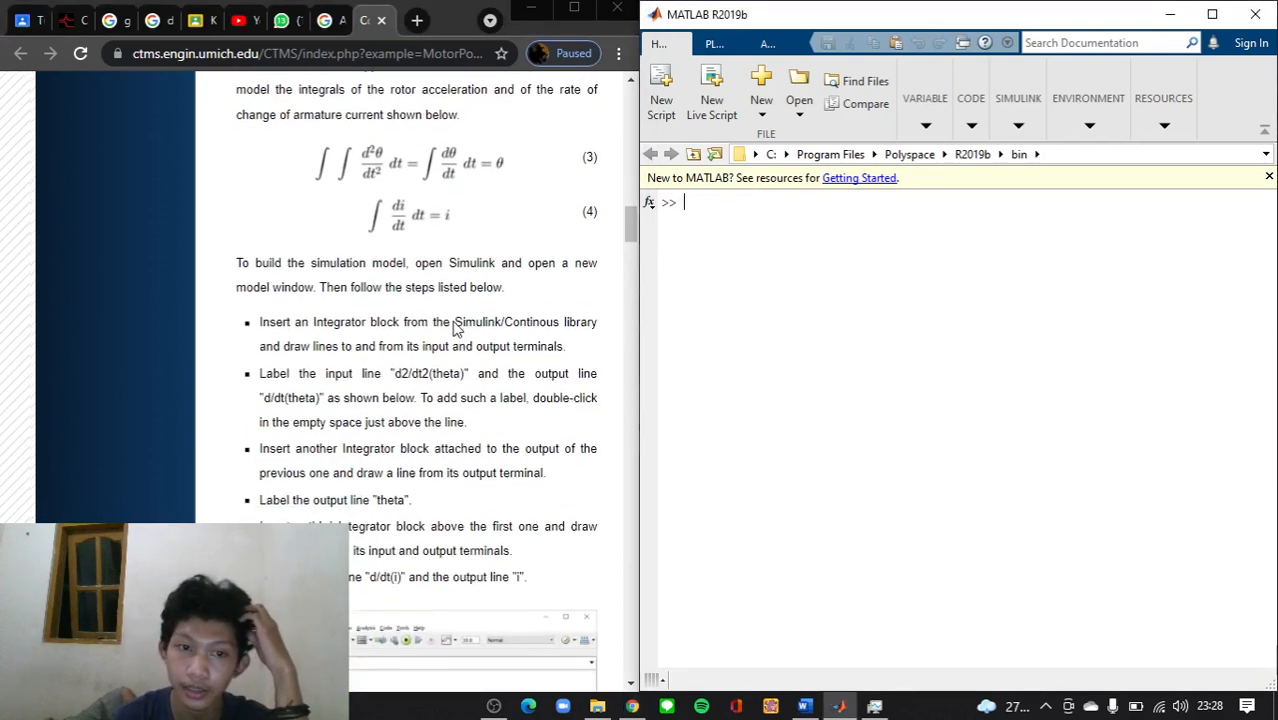
scroll(452, 326, down, 10)
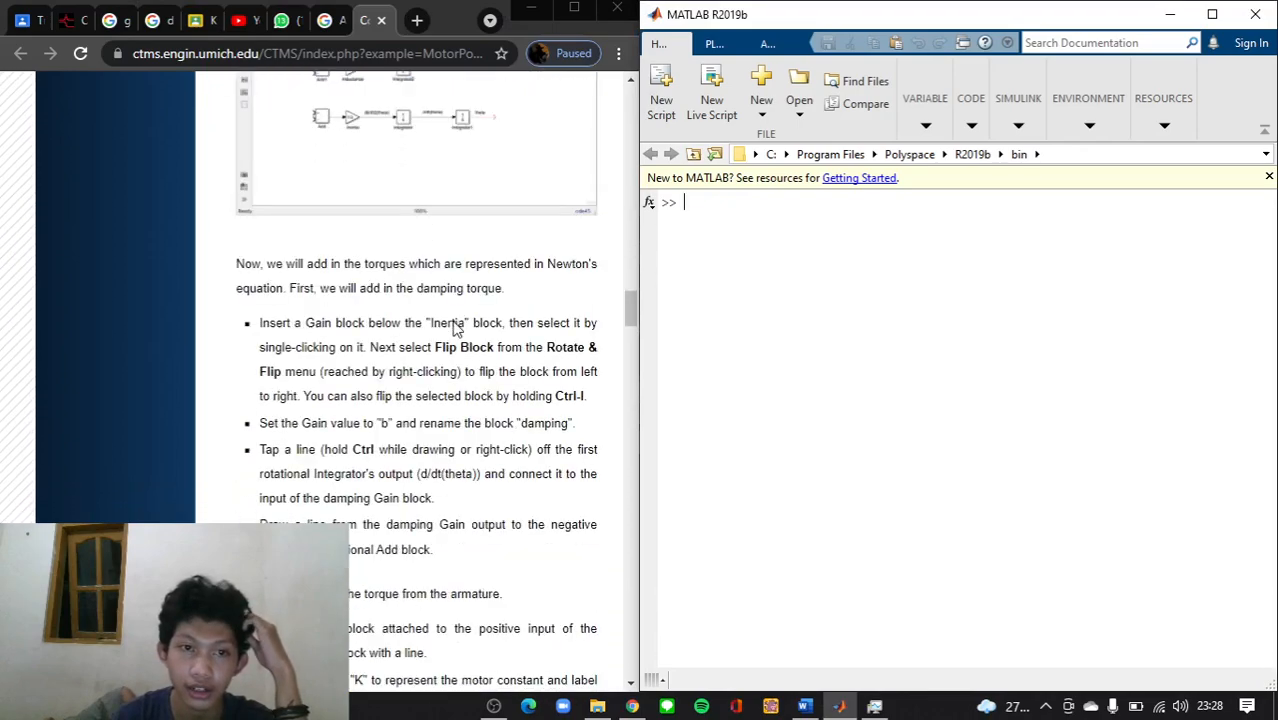
scroll(452, 326, down, 10)
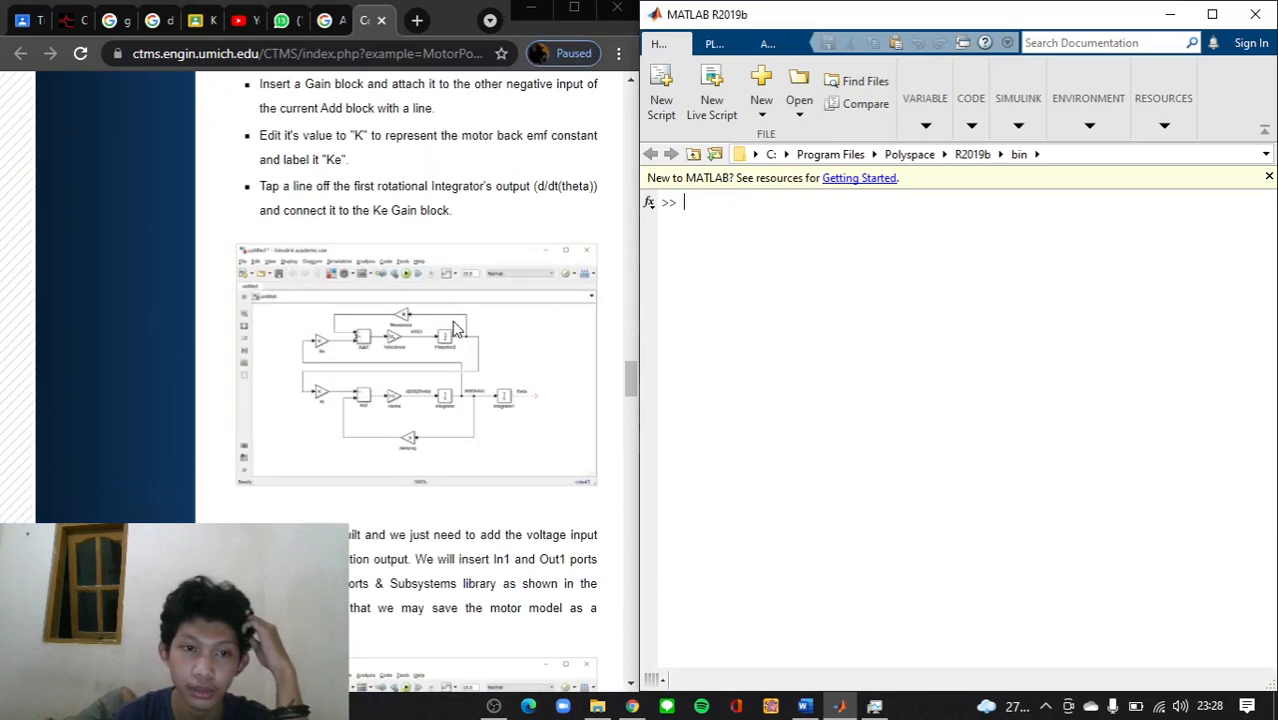
scroll(452, 328, down, 10)
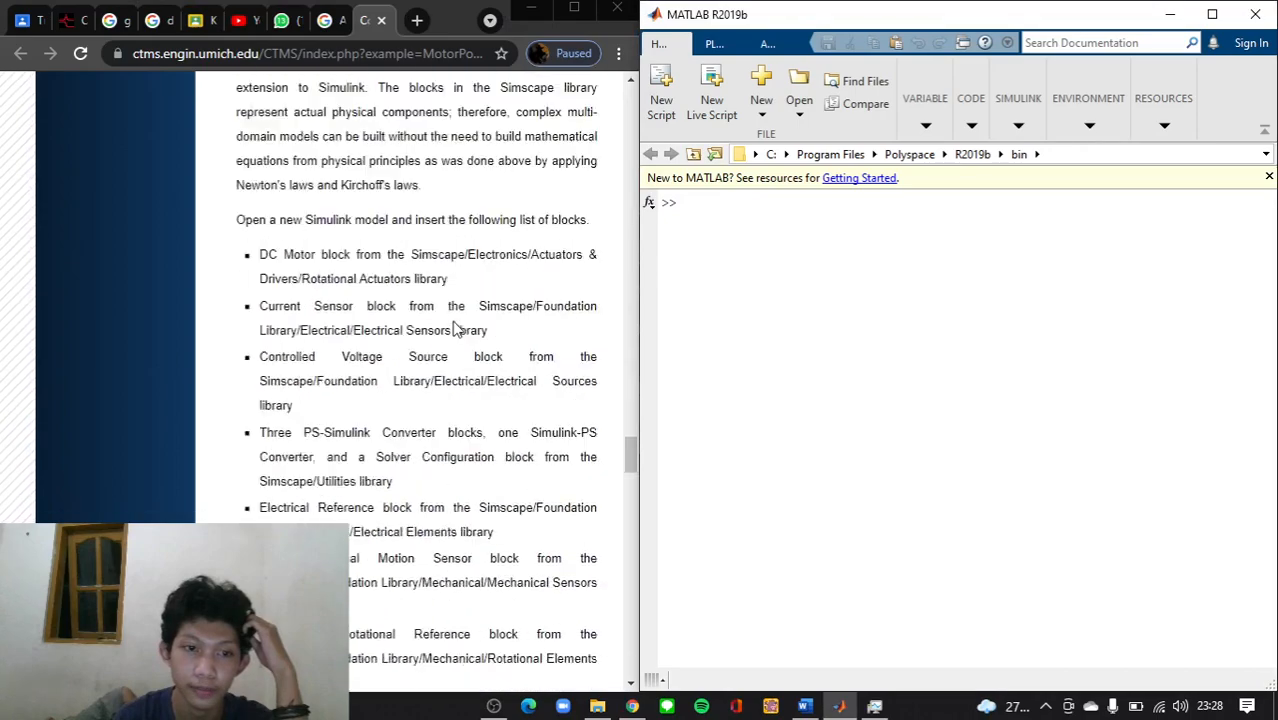
scroll(452, 328, down, 10)
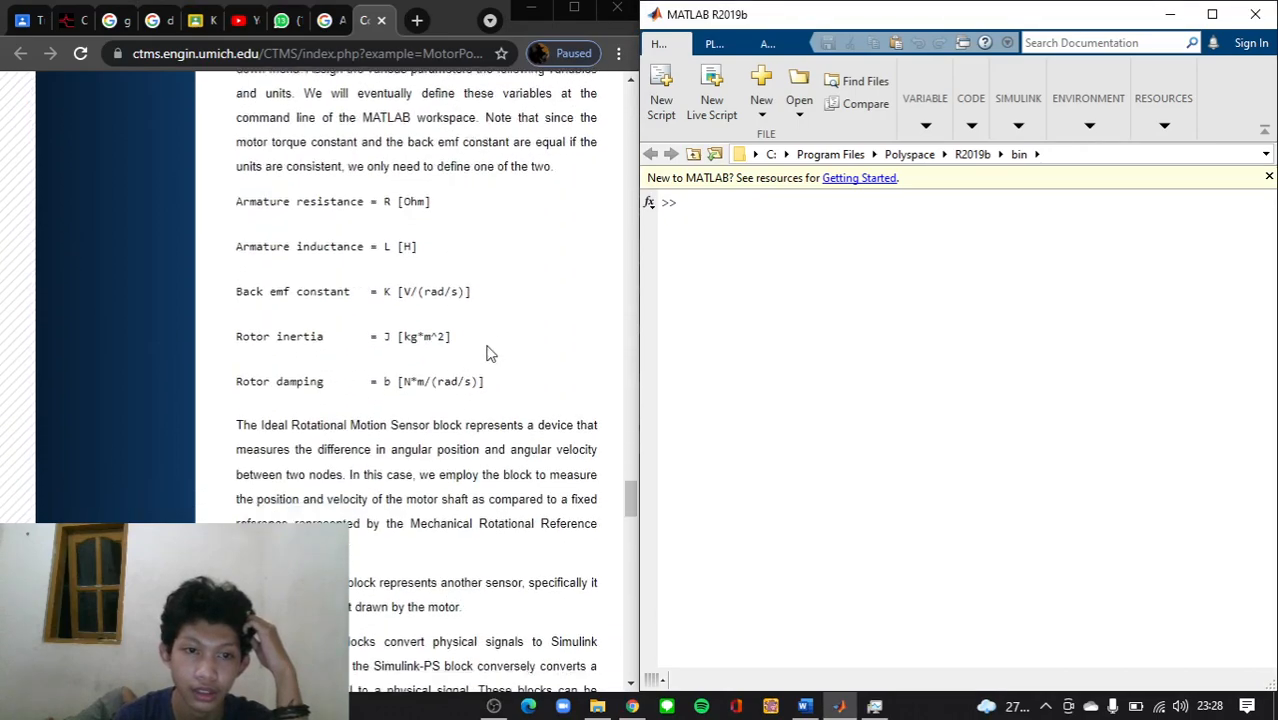
scroll(489, 352, down, 2)
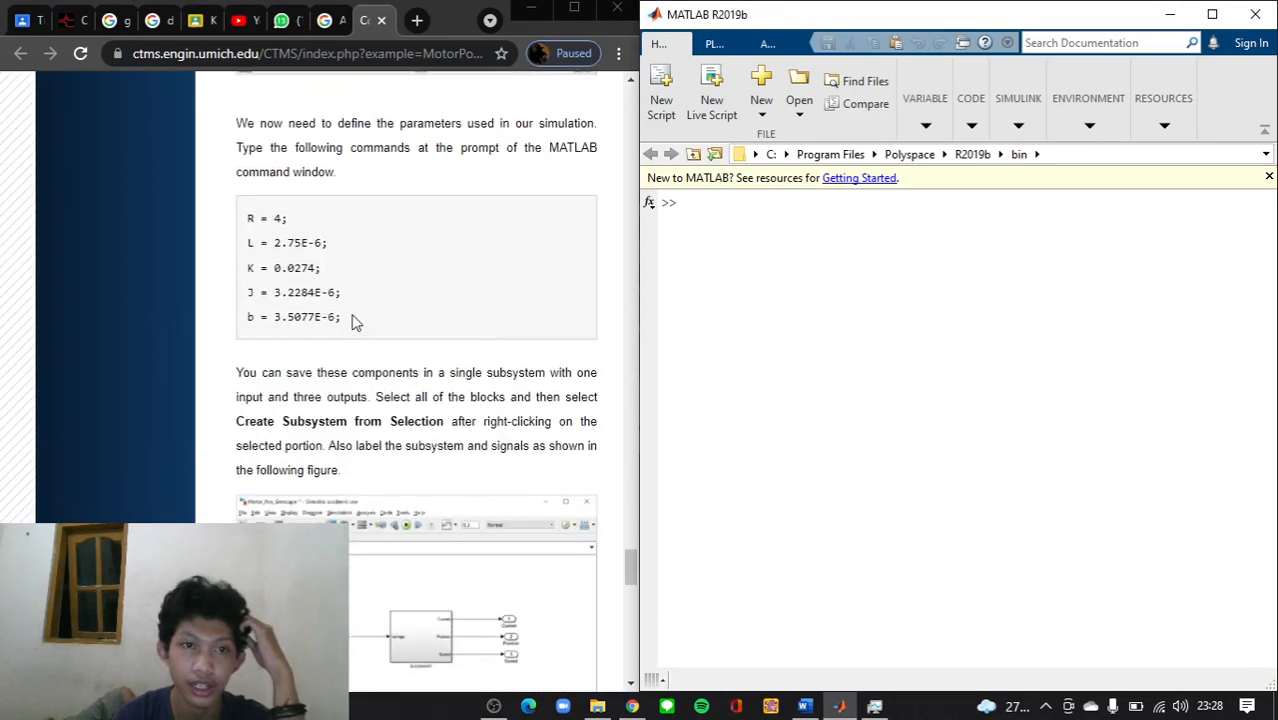
drag(355, 320, 250, 217)
key(ctrl+c)
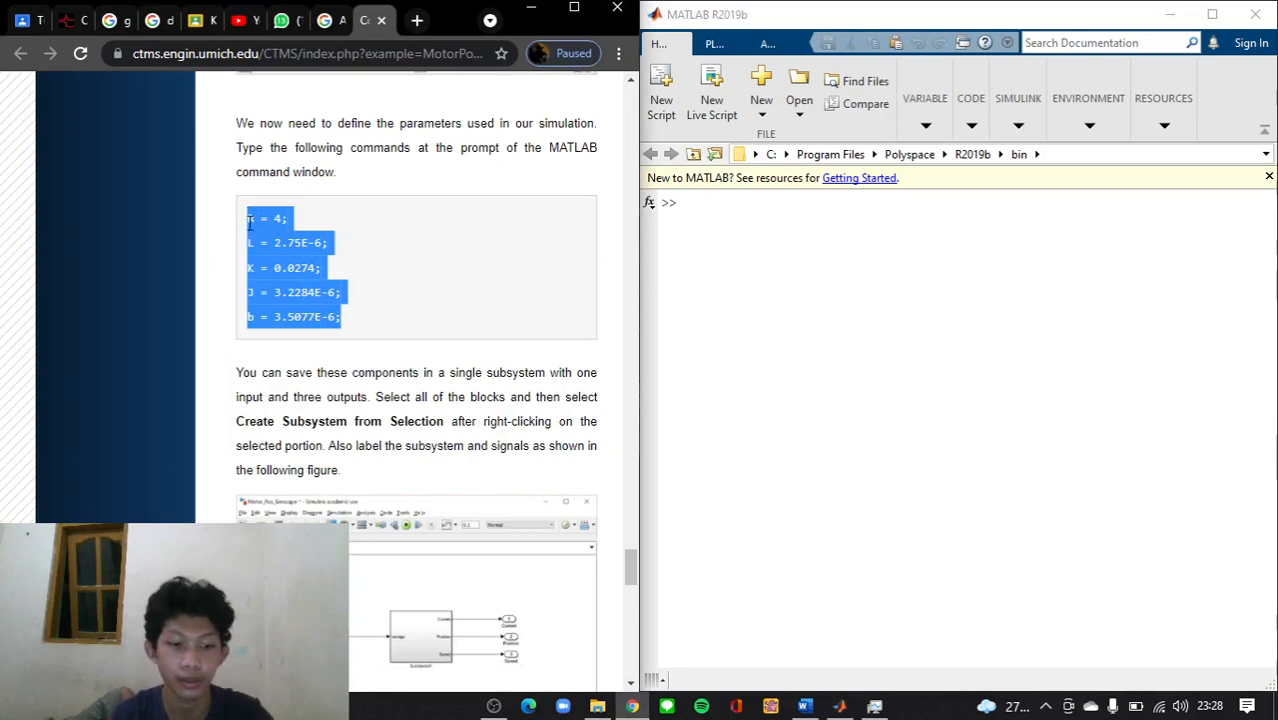
click(741, 202)
key(ctrl+v)
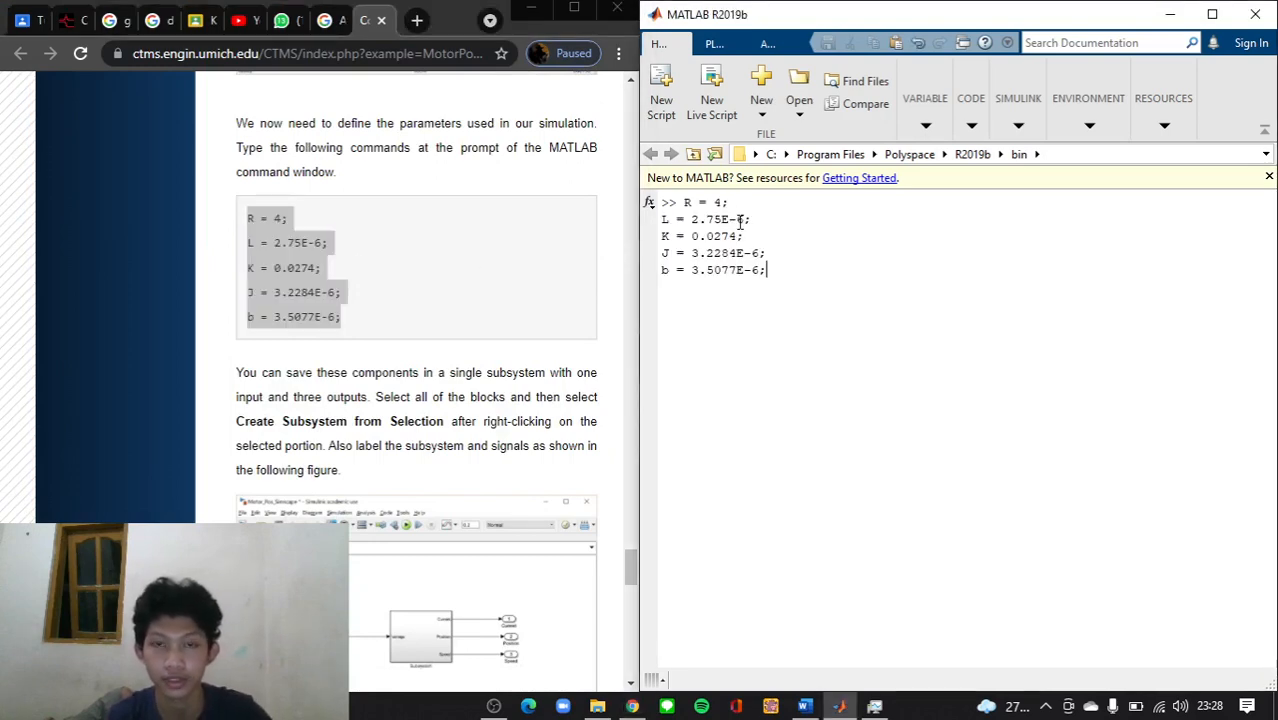
key(Return)
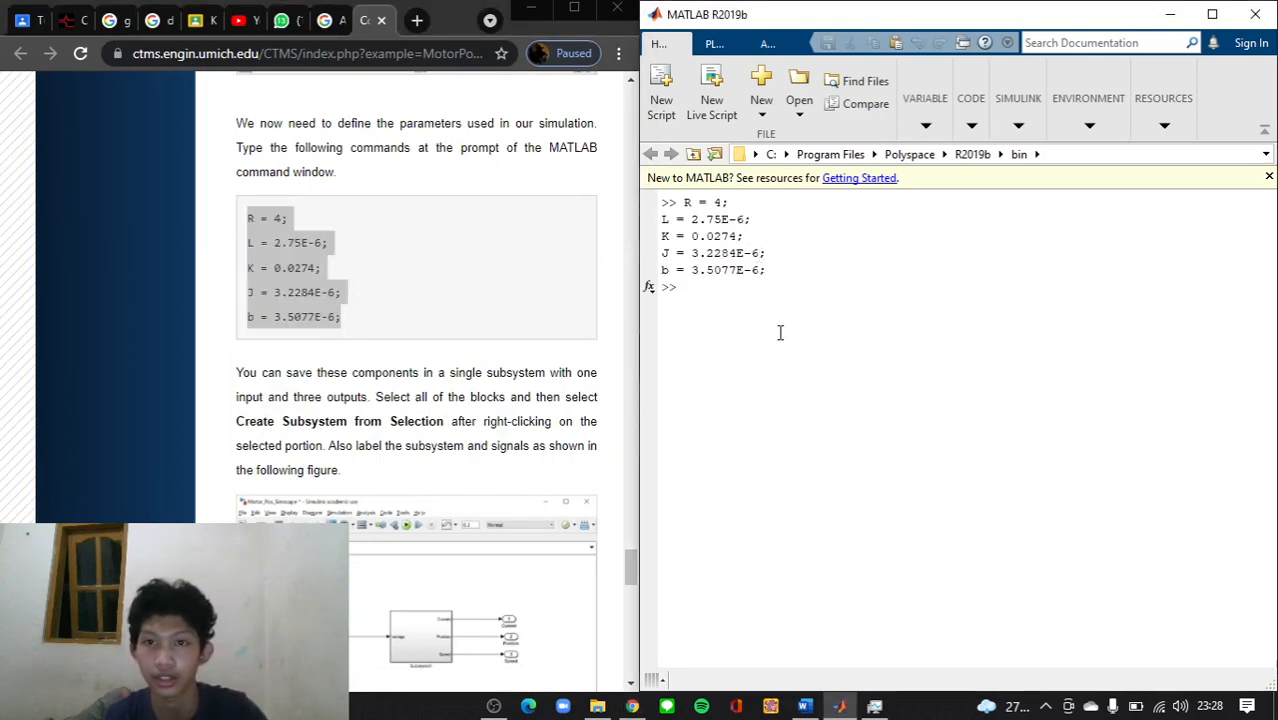
click(493, 706)
click(812, 568)
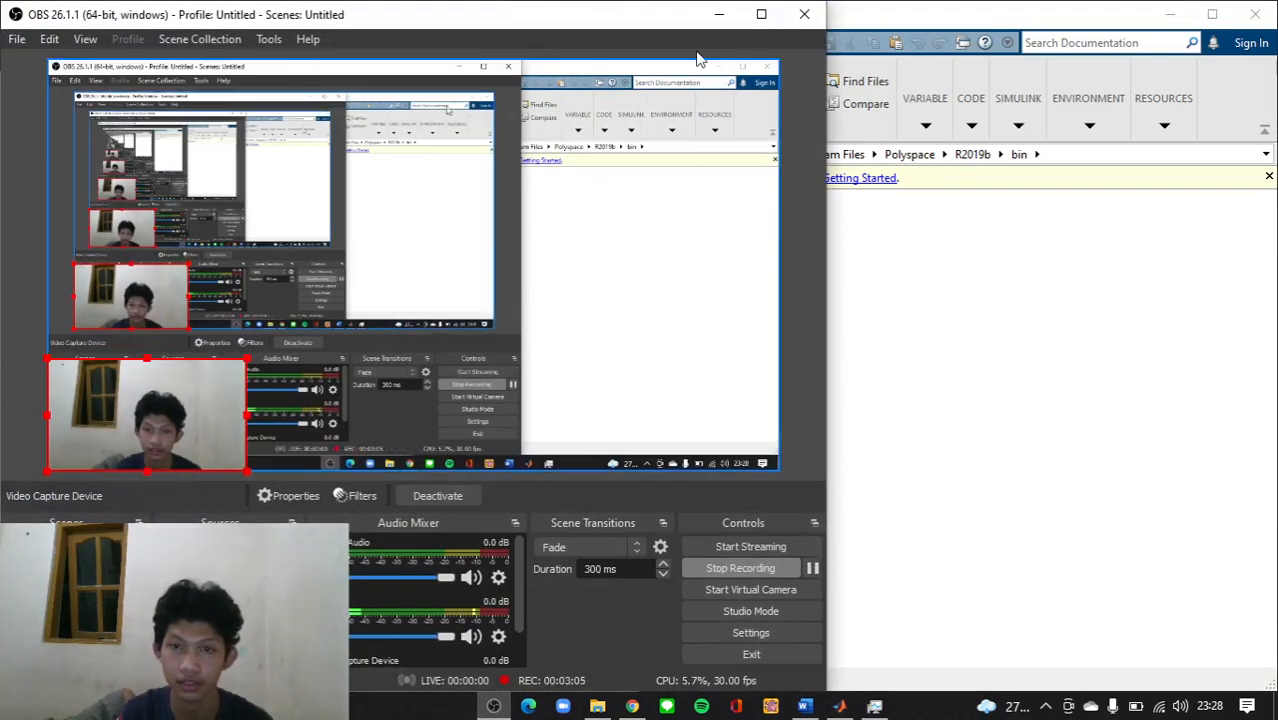
click(719, 14)
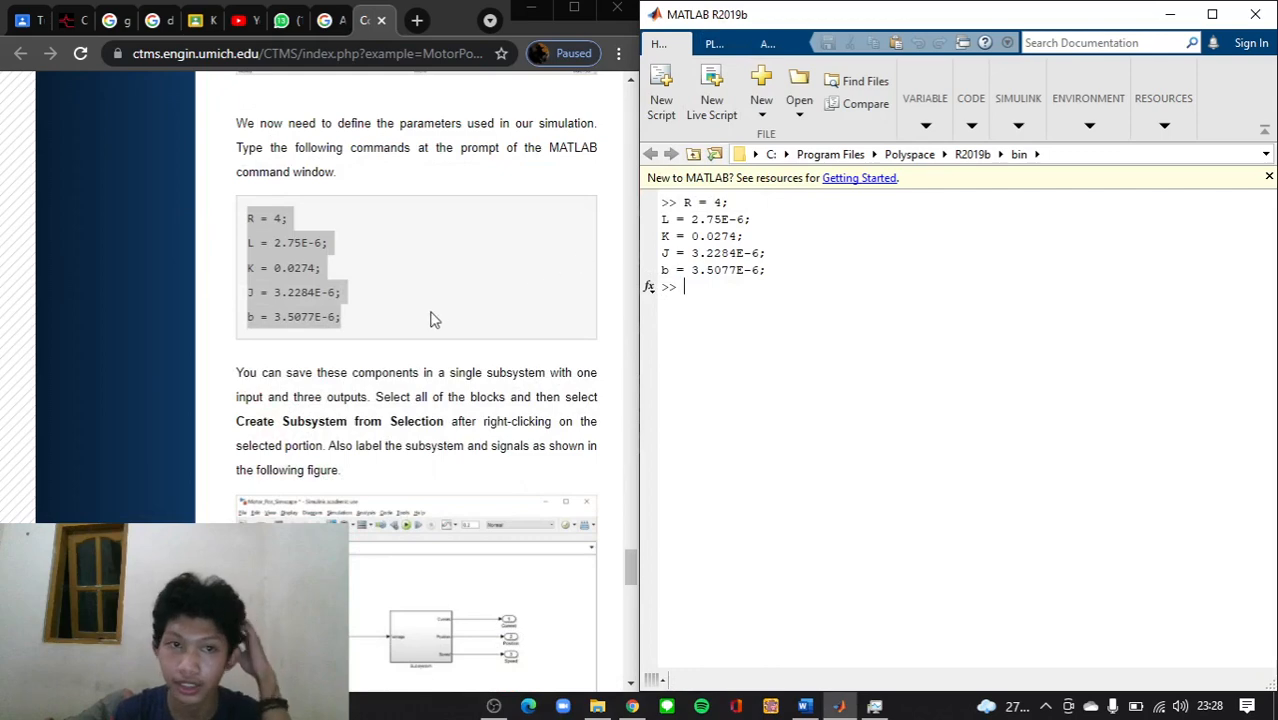
click(435, 320)
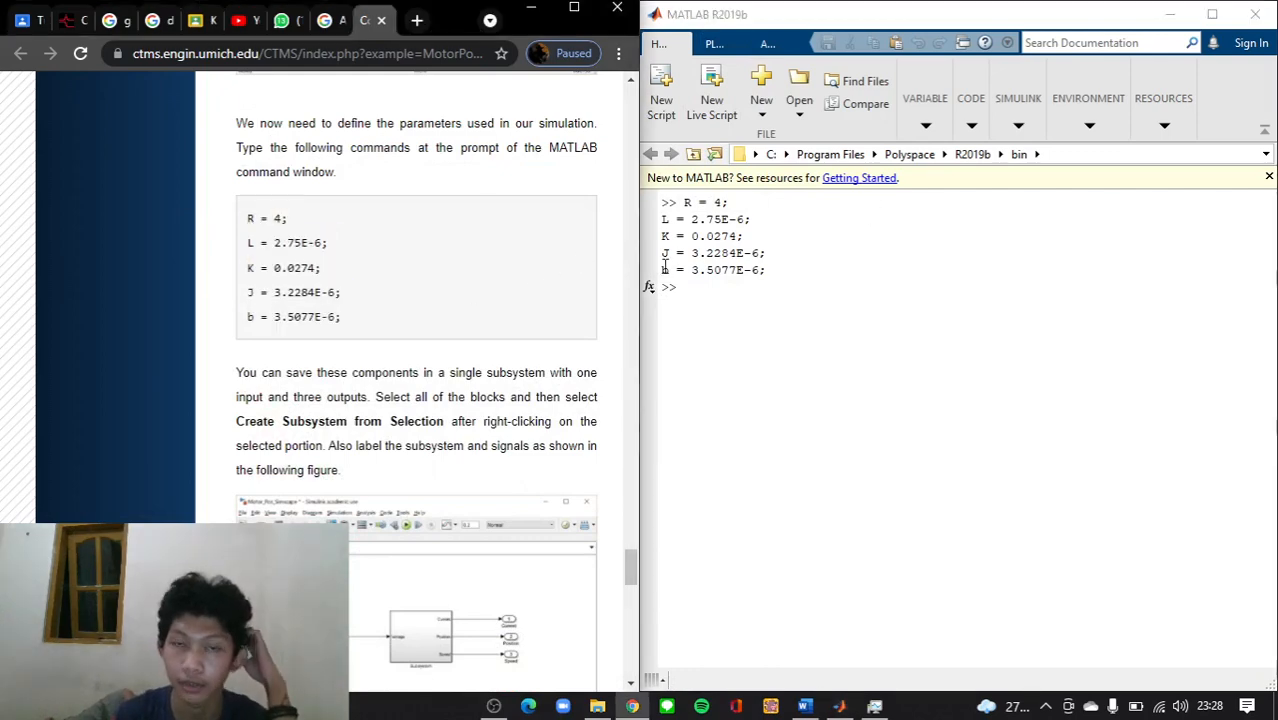
Launch Simulink from MATLAB, create a blank model, and maximize its window
click(1022, 122)
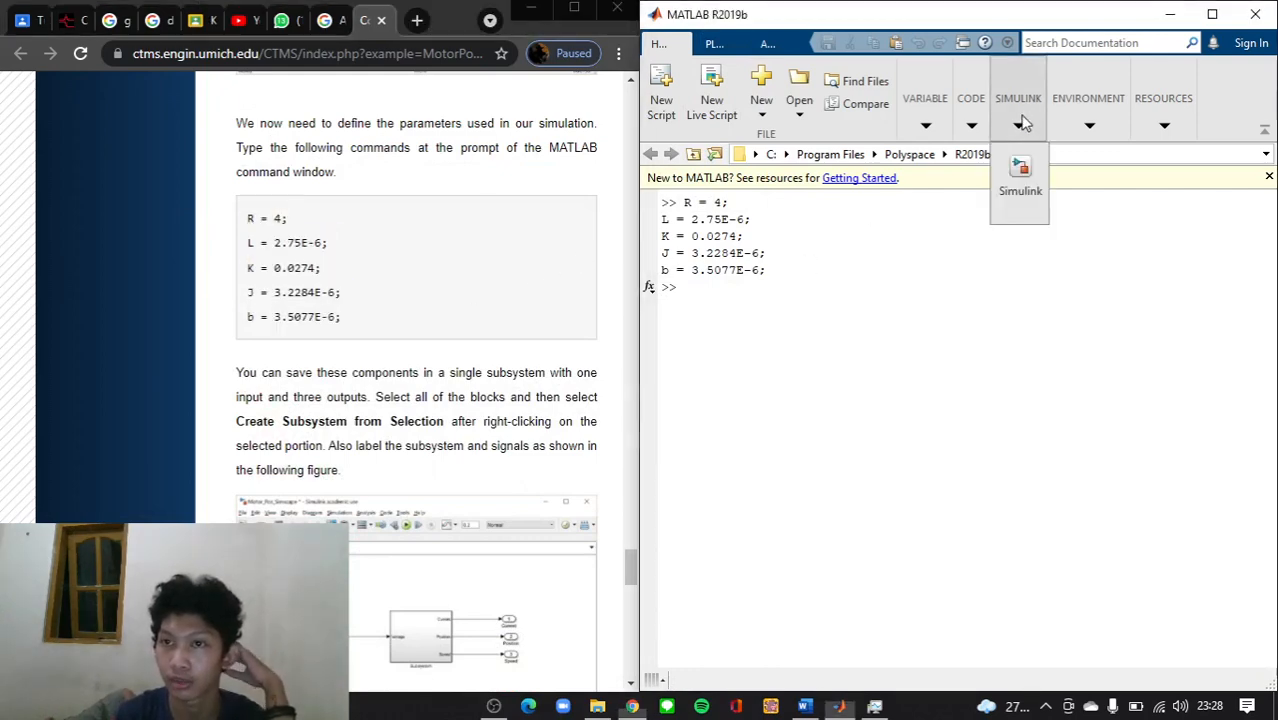
click(1020, 180)
mouse_move(485, 337)
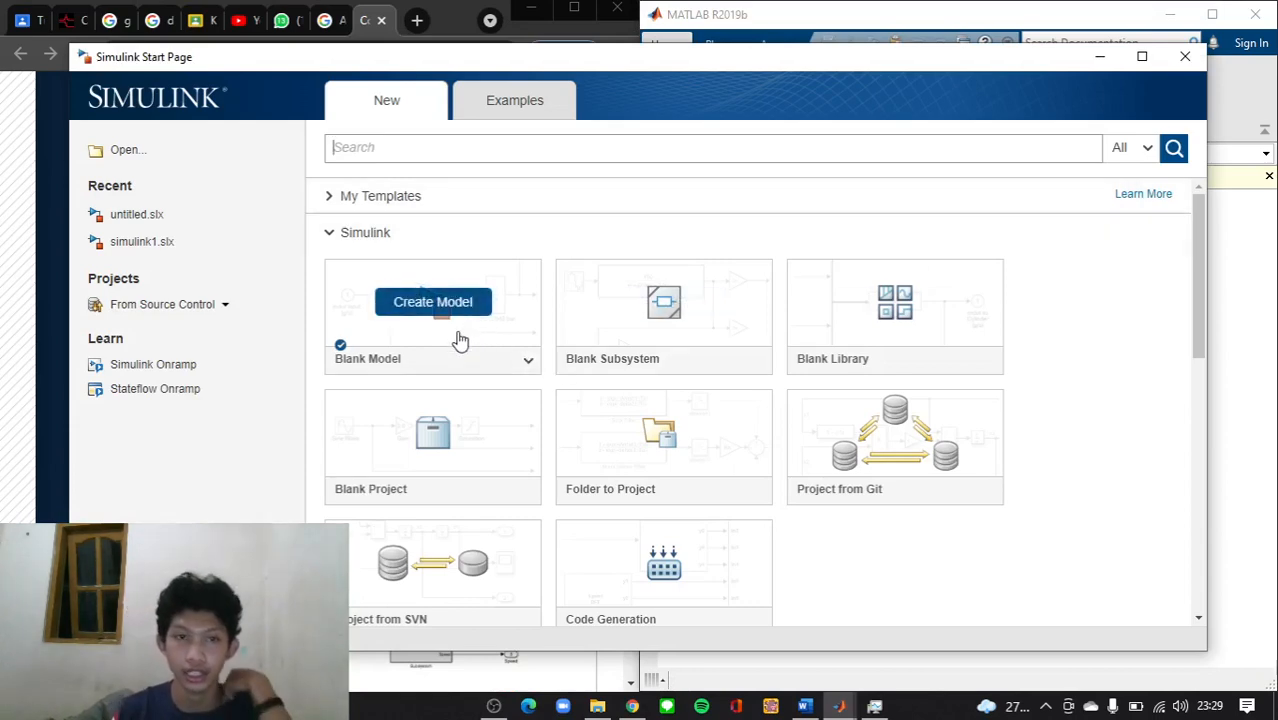
click(458, 312)
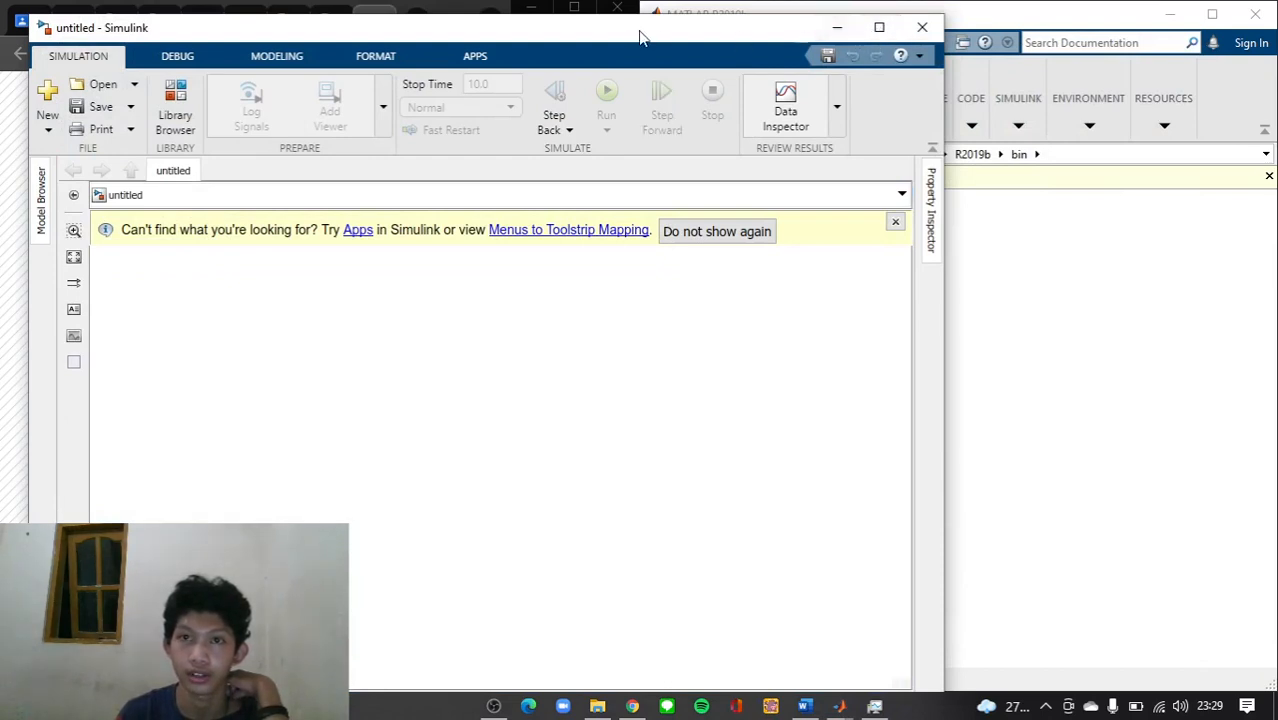
drag(658, 33, 1002, 19)
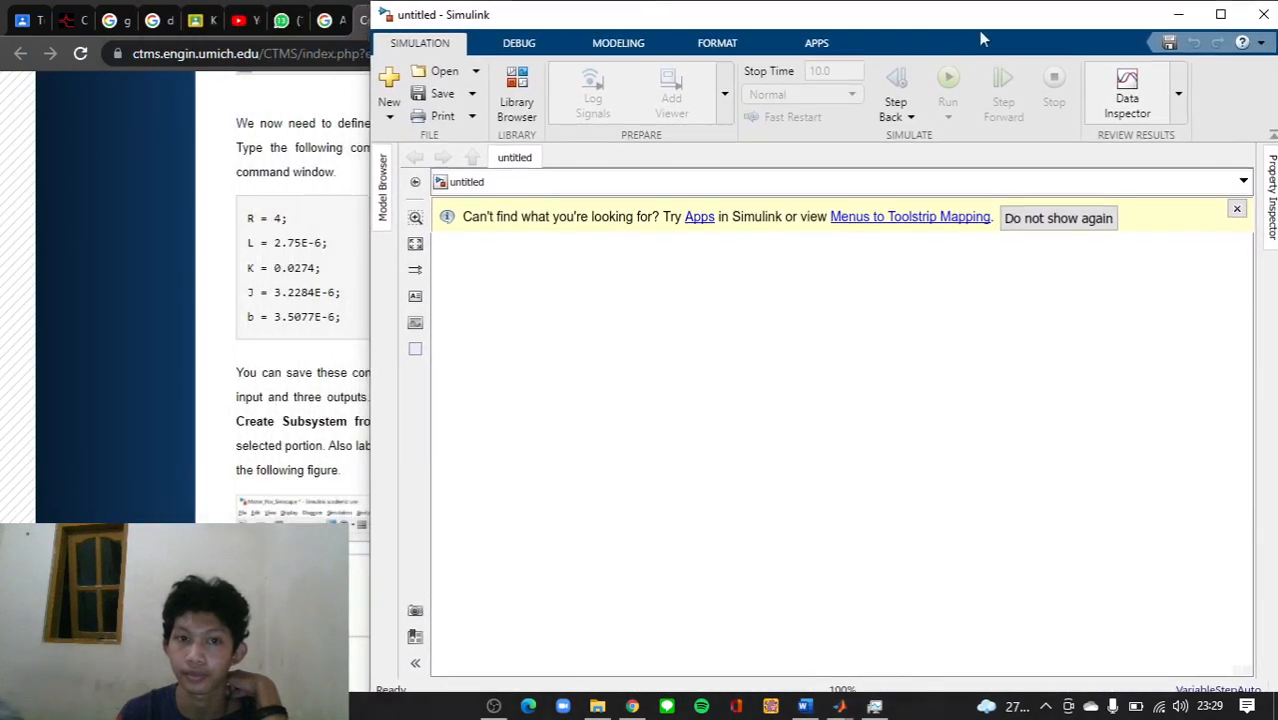
click(1221, 18)
Insert an Integrator block from Simulink/Continuous and place it in the upper part of the blank canvas
double_click(394, 285)
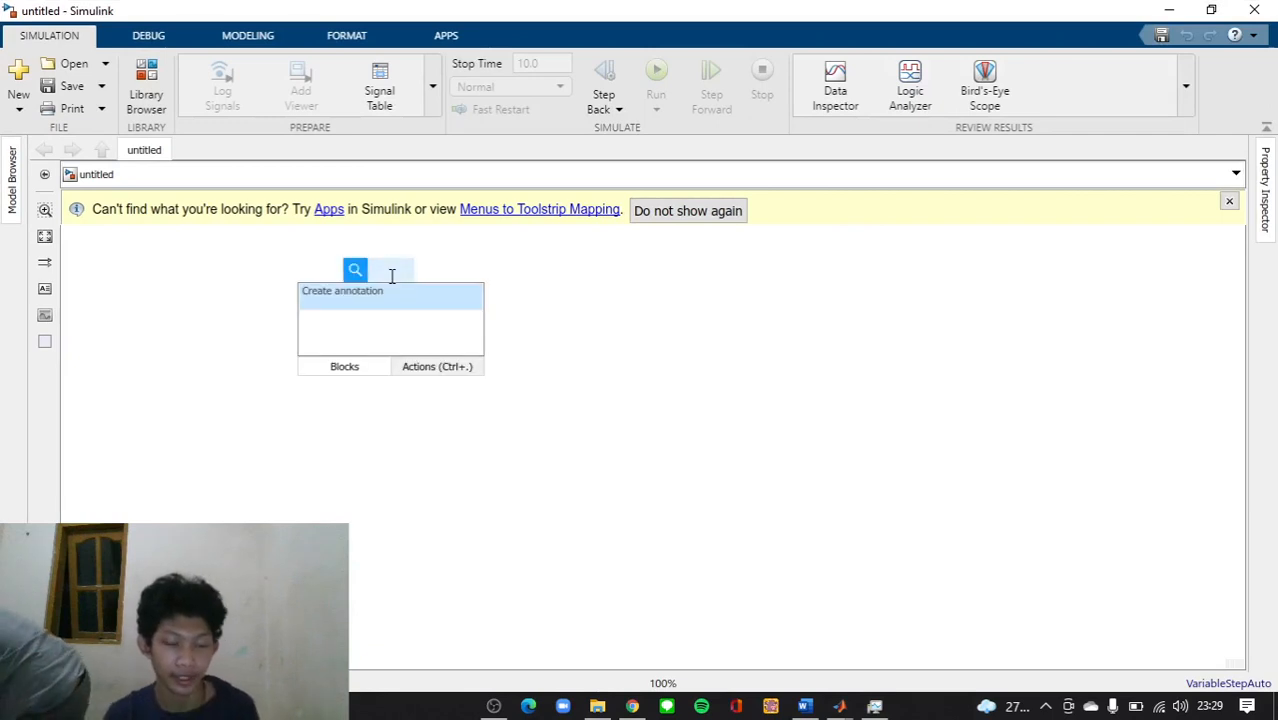
click(584, 286)
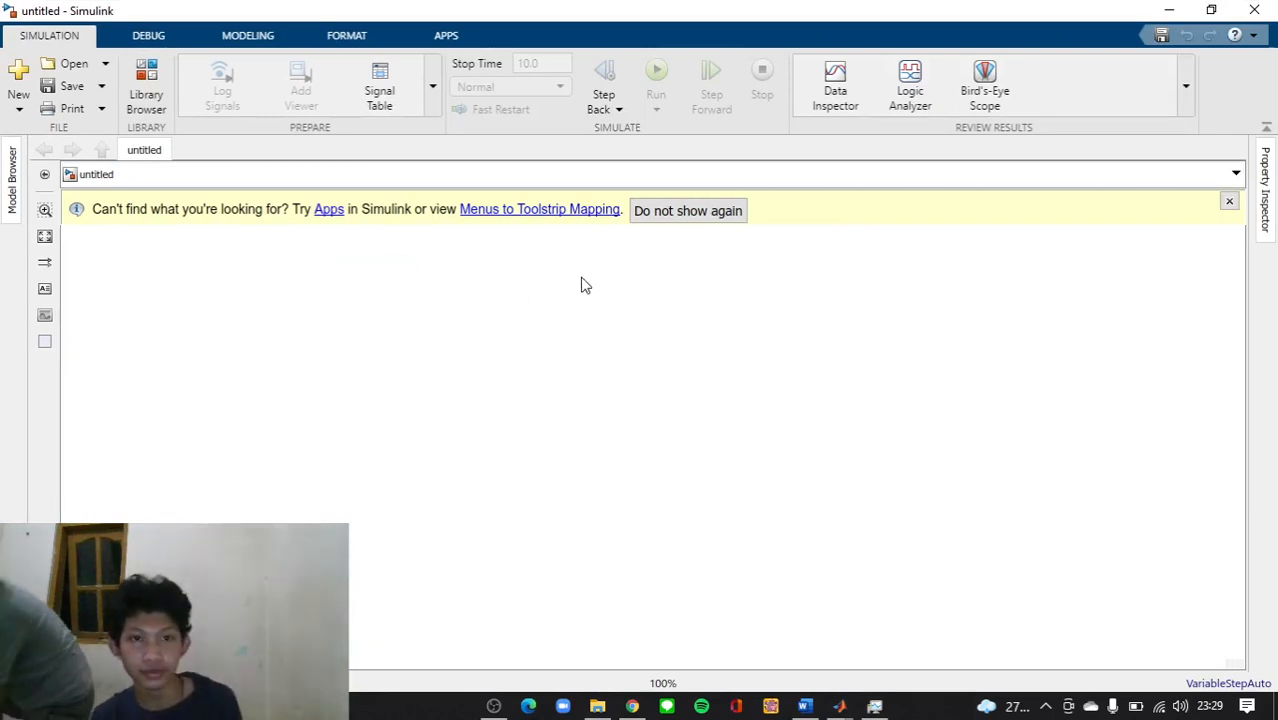
double_click(348, 288)
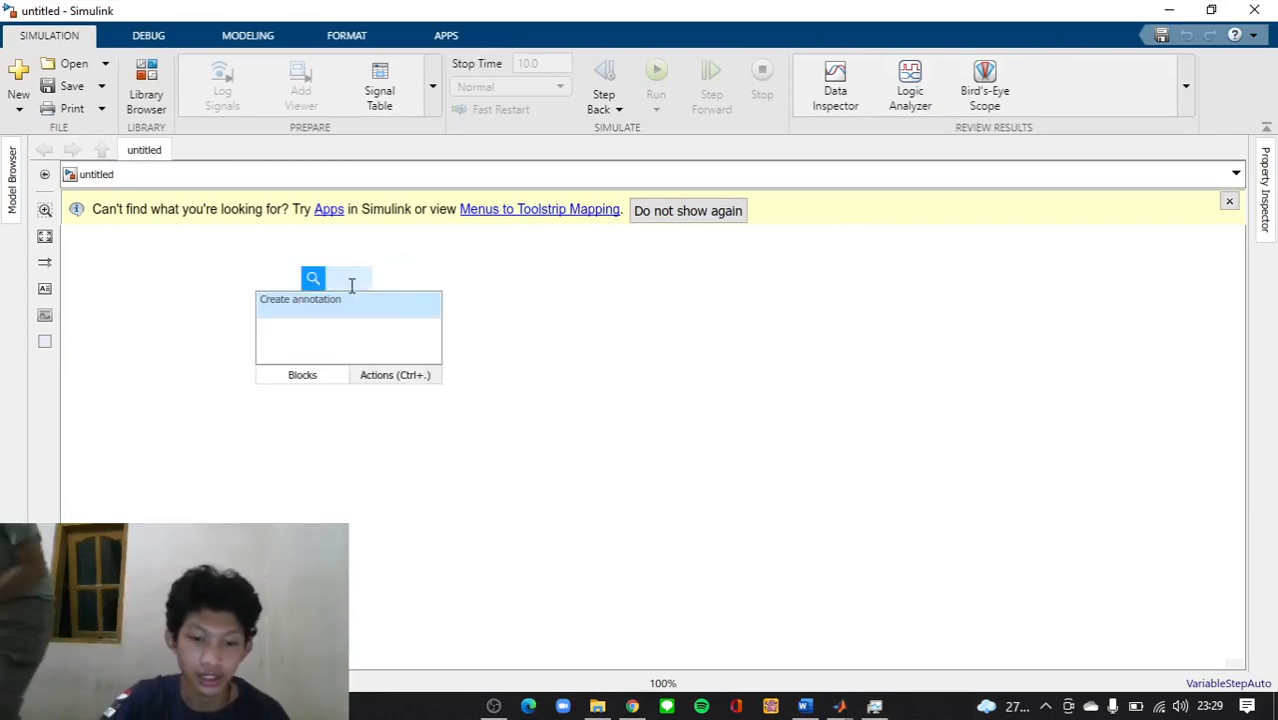
text(inte)
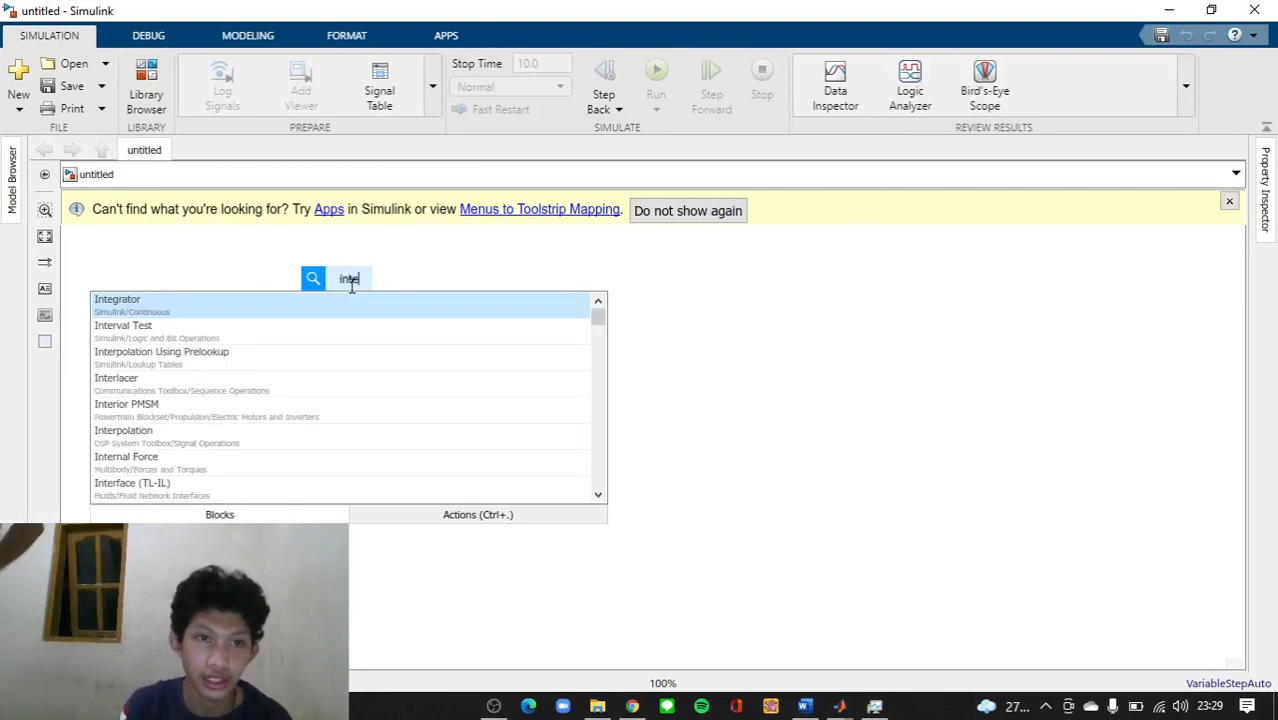
click(334, 305)
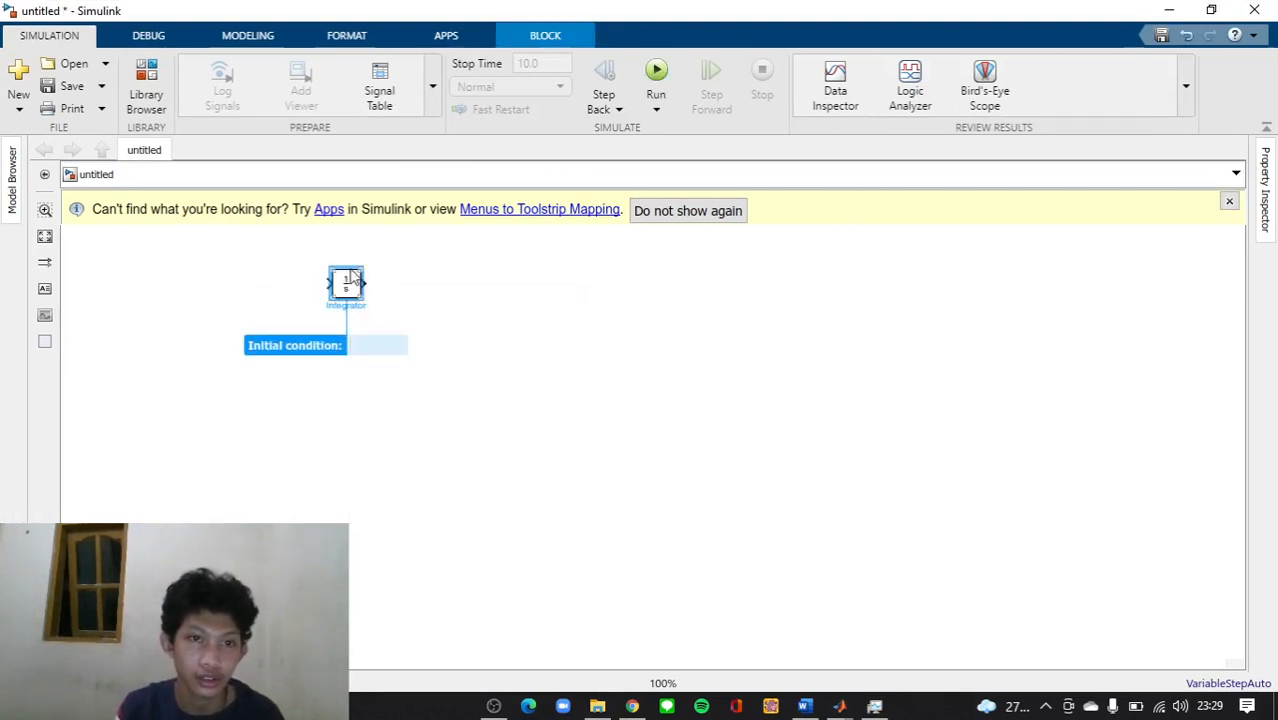
drag(355, 280, 439, 318)
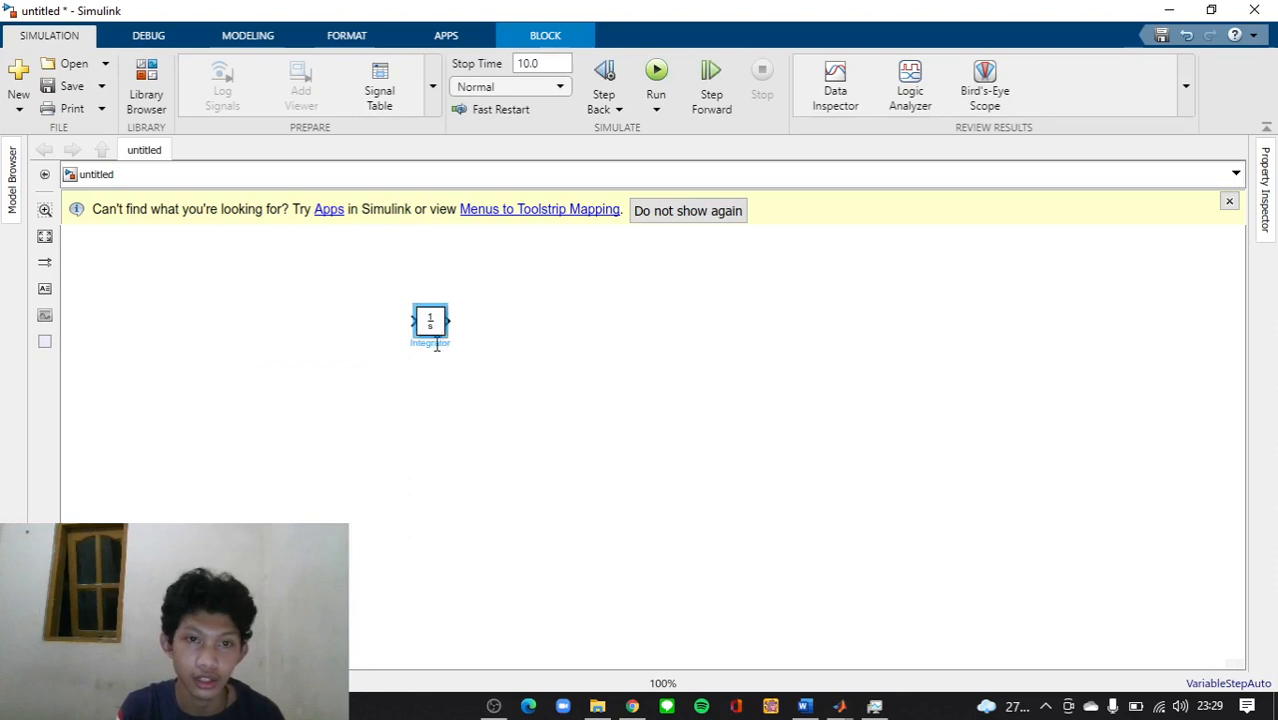
click(451, 343)
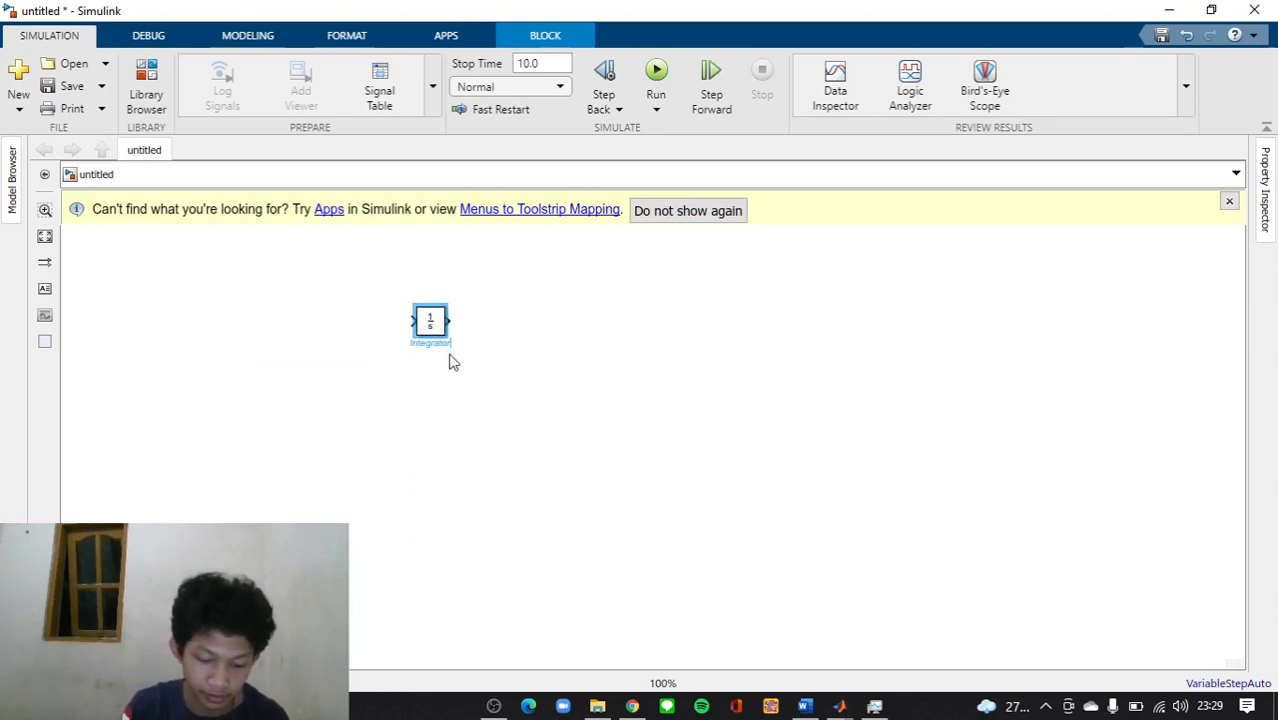
click(512, 324)
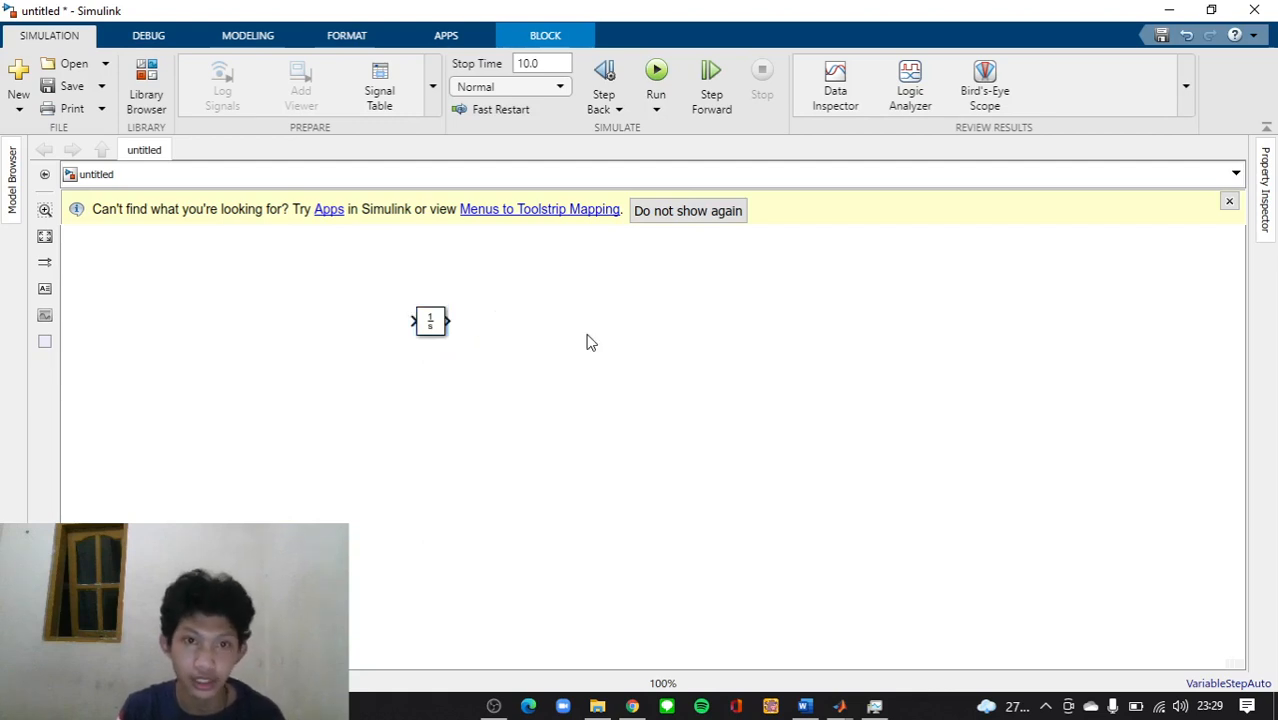
Insert a second Integrator block from Simulink/Continuous directly below the first one
double_click(429, 435)
text(integ)
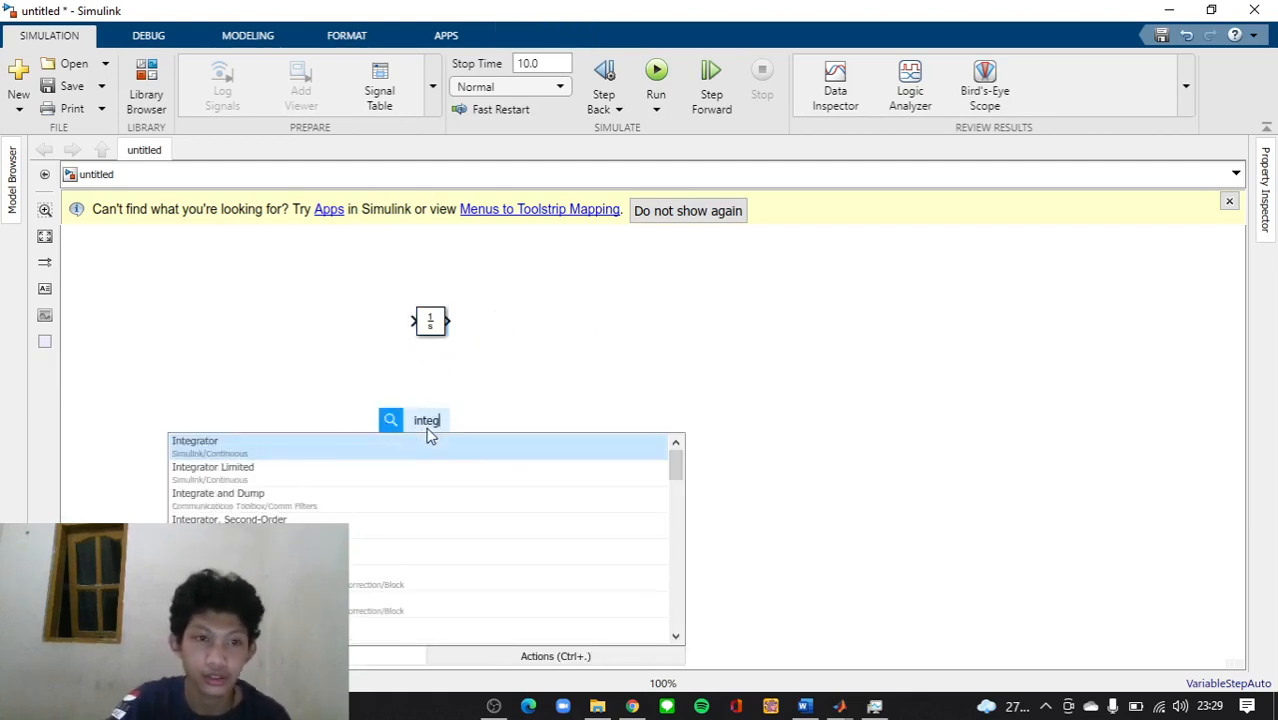
click(430, 440)
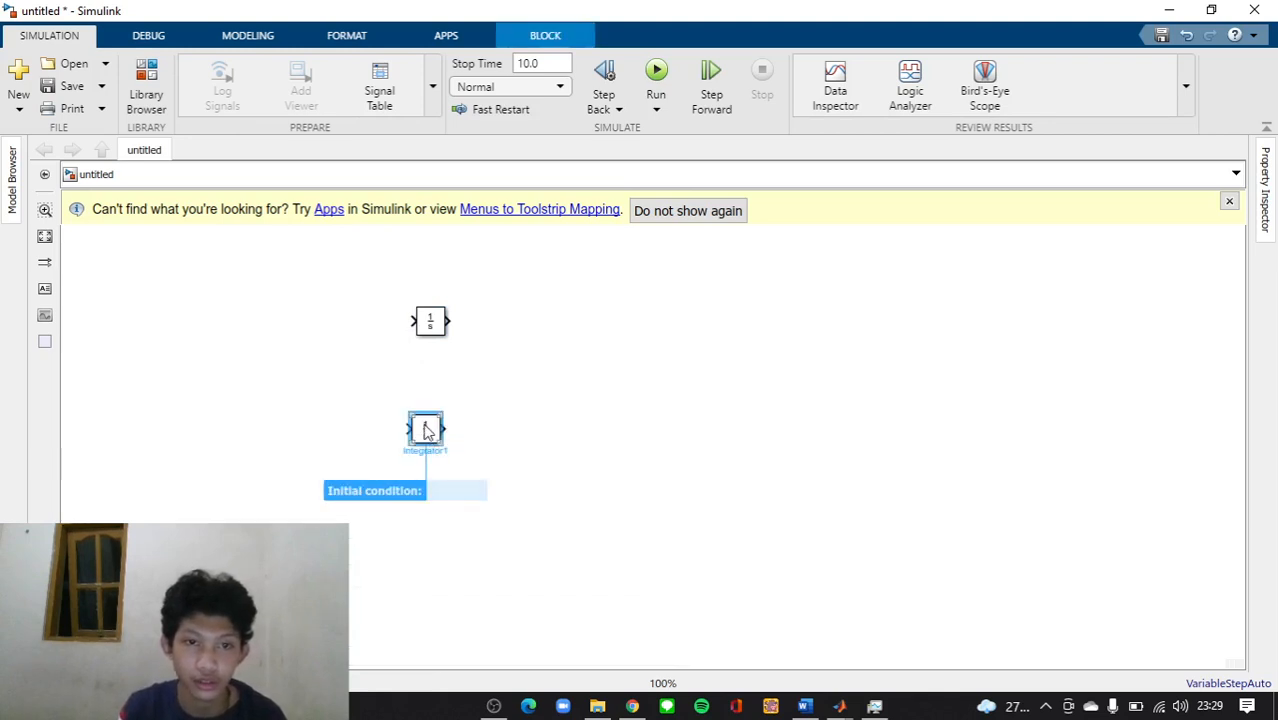
Insert two Gain blocks from Simulink/Math Operations, placing one to the left of each Integrator block
double_click(358, 323)
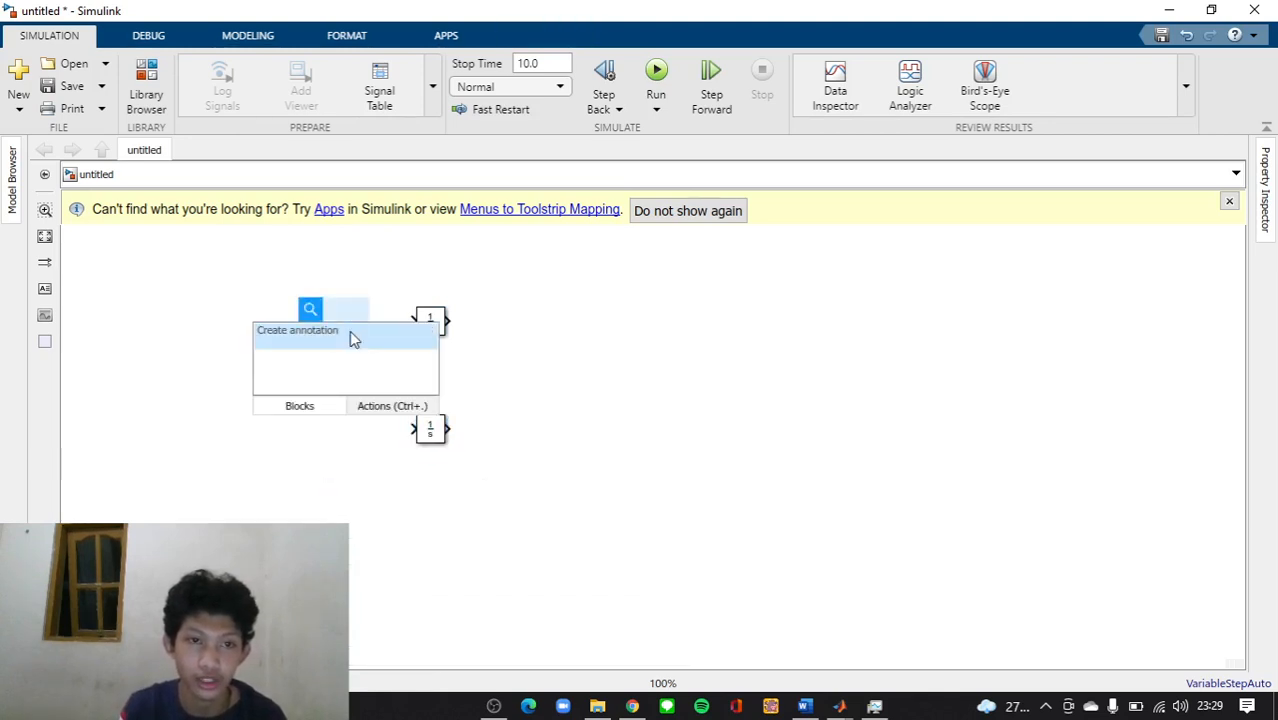
text(gain)
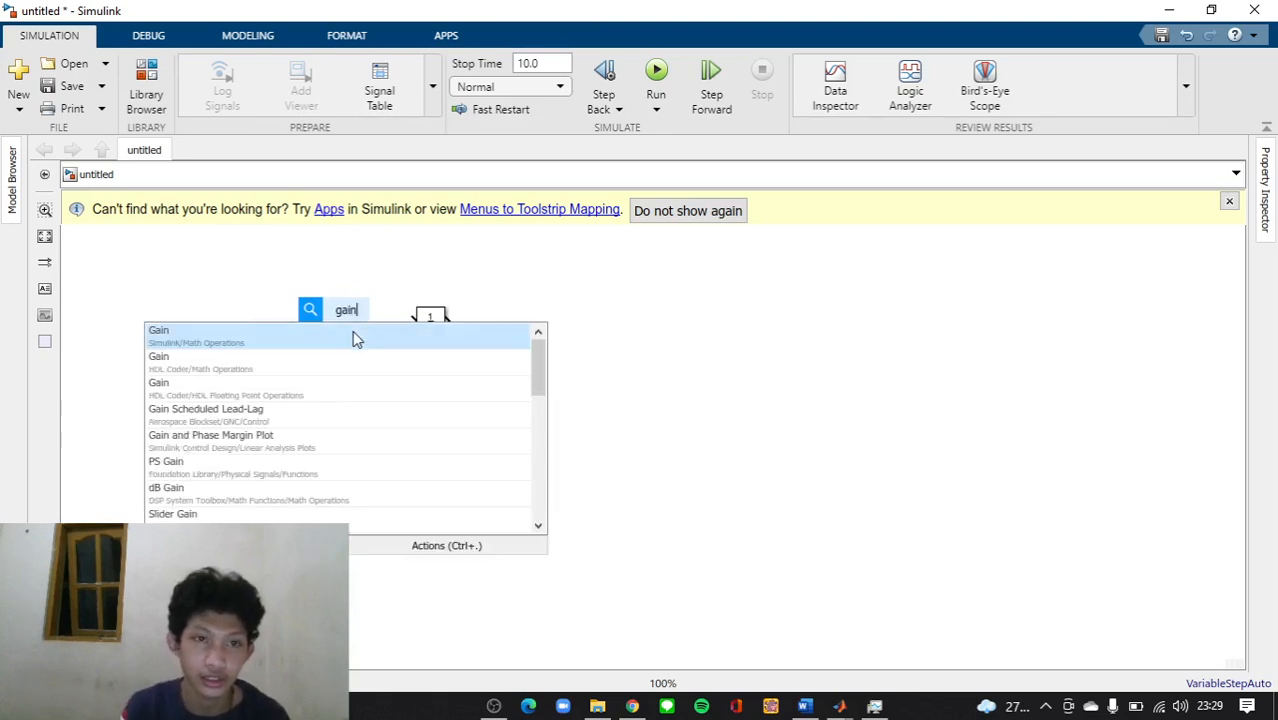
click(353, 339)
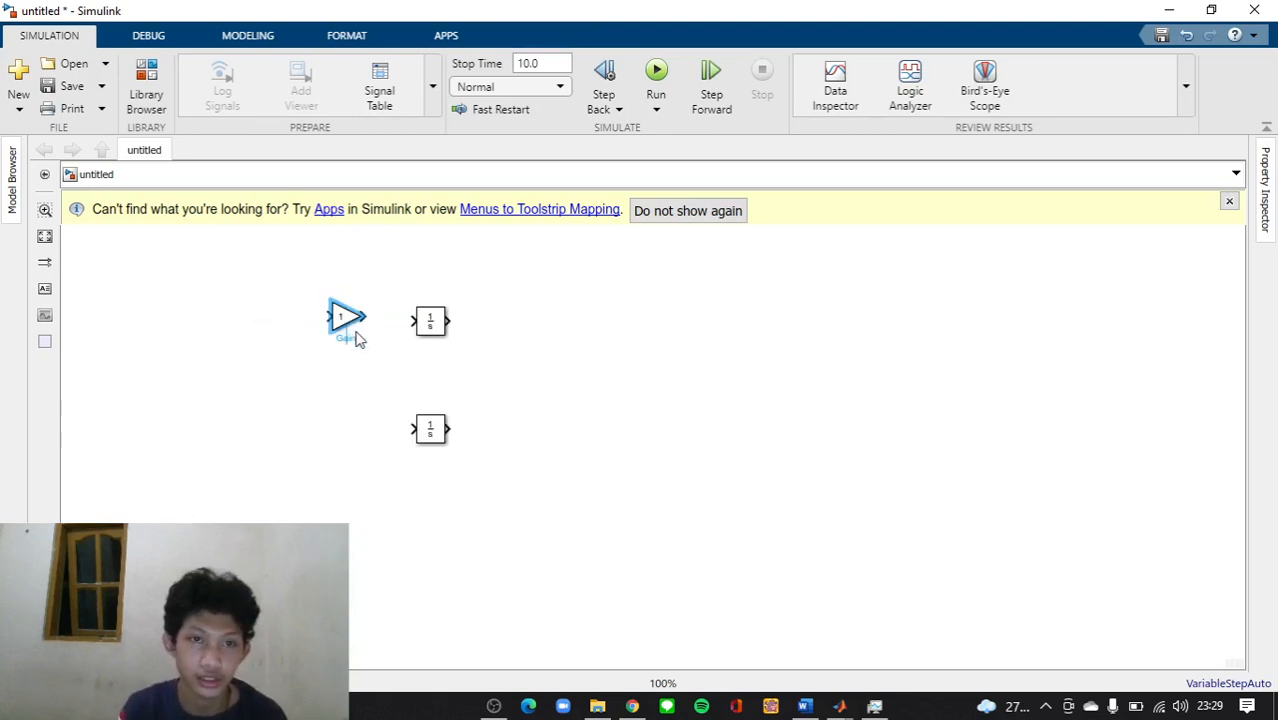
double_click(343, 444)
text(gain)
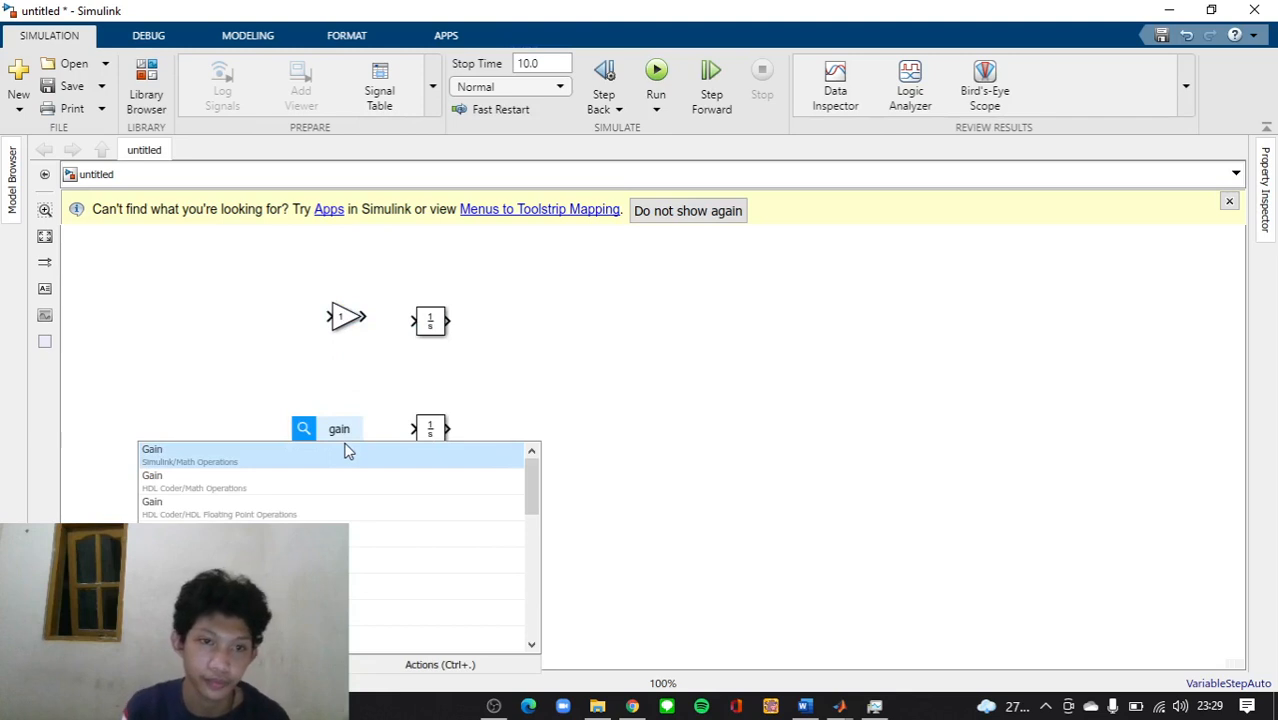
click(345, 451)
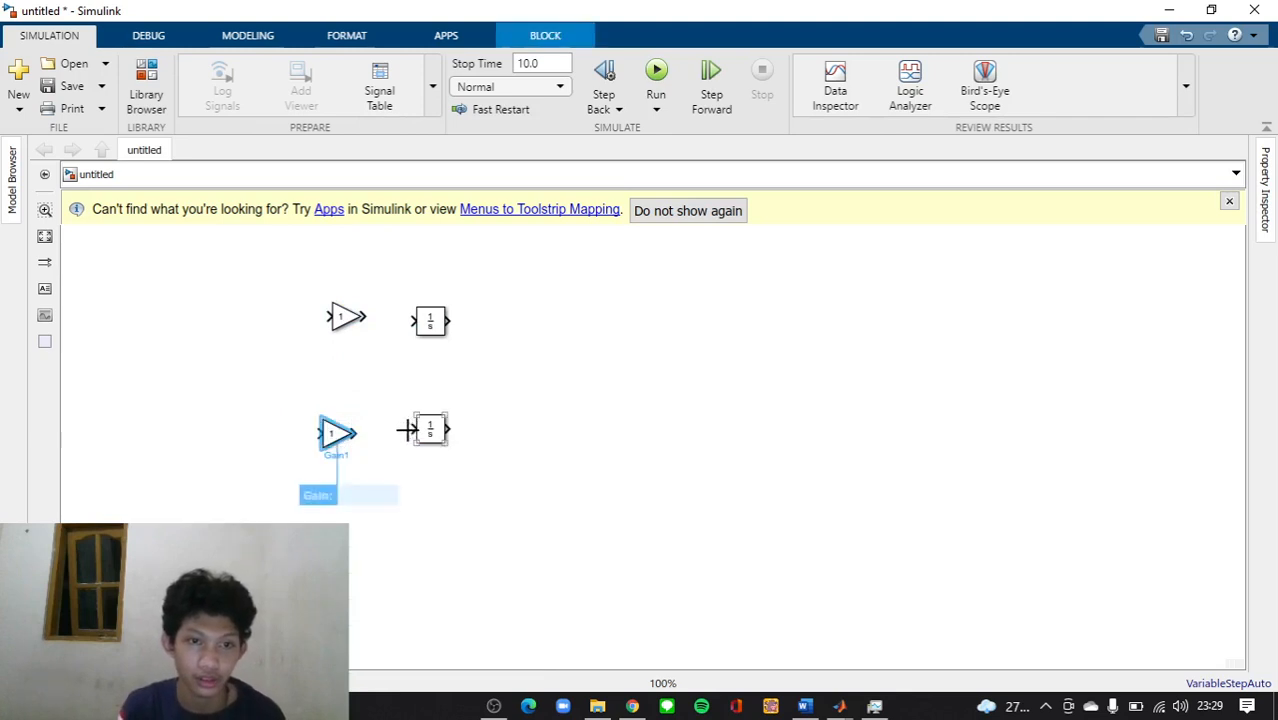
click(343, 316)
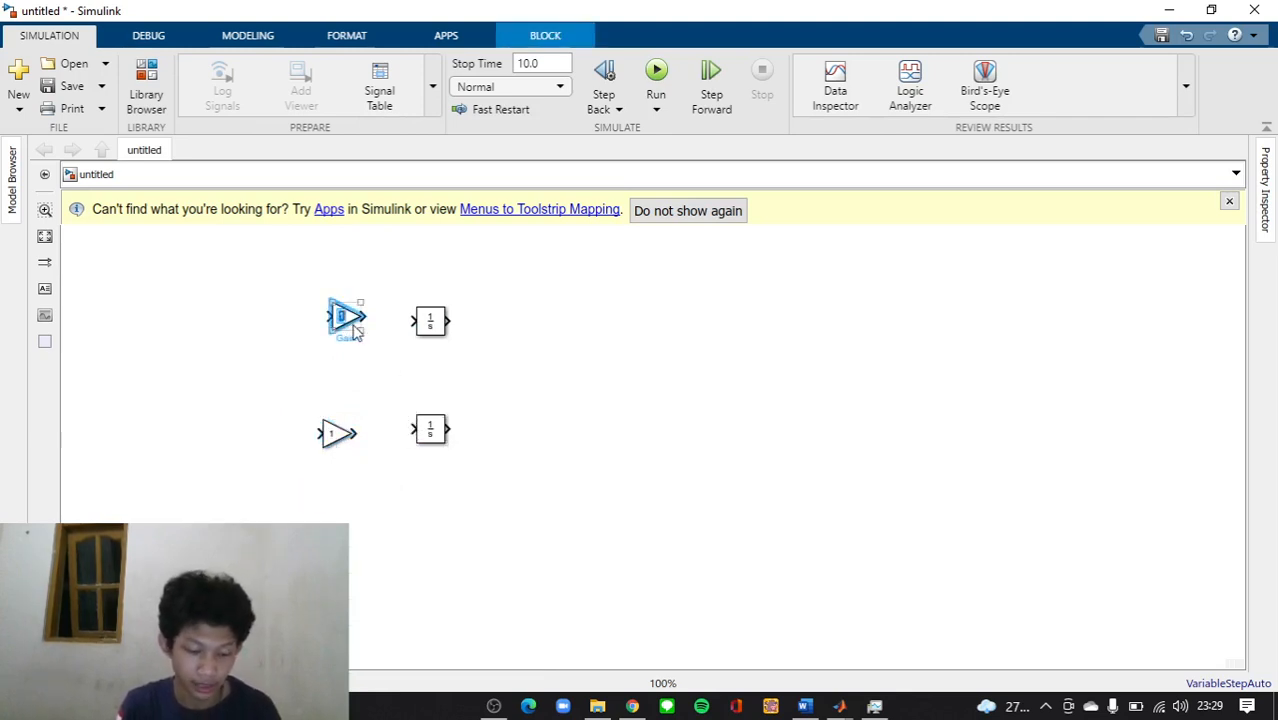
Rename the upper Integrator block as "Armature Current"
click(435, 331)
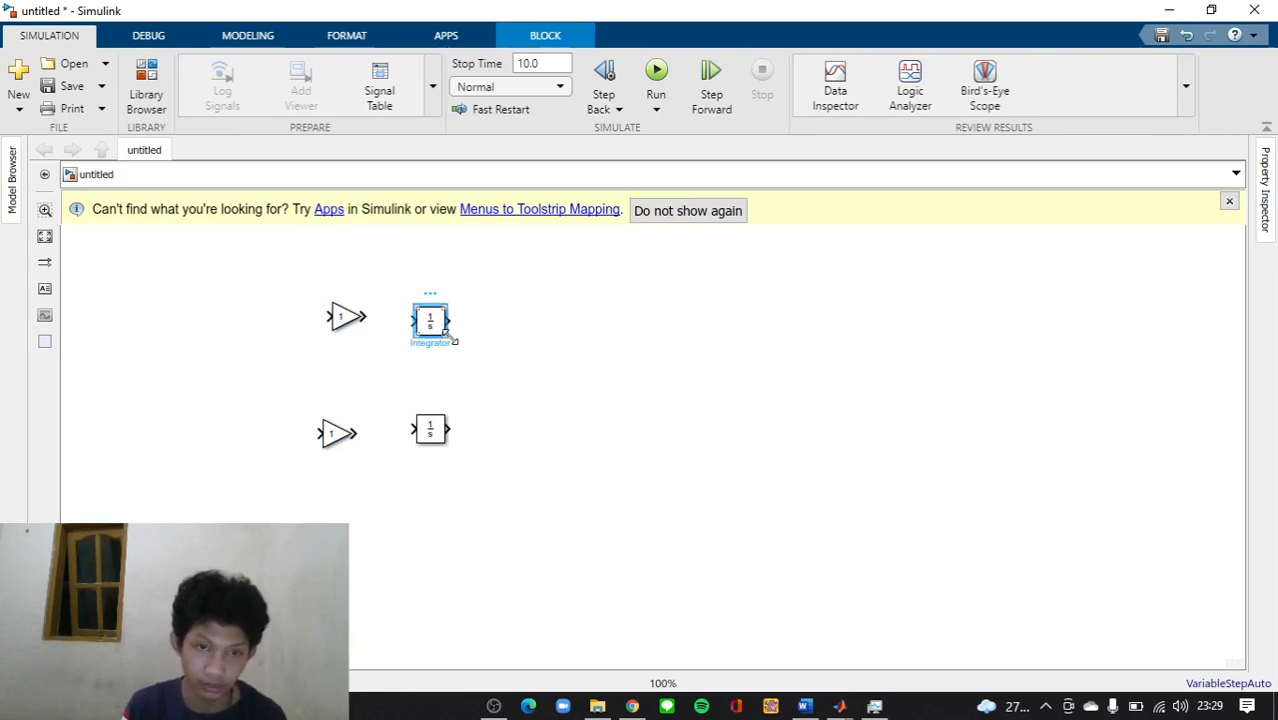
scroll(452, 340, up, 1)
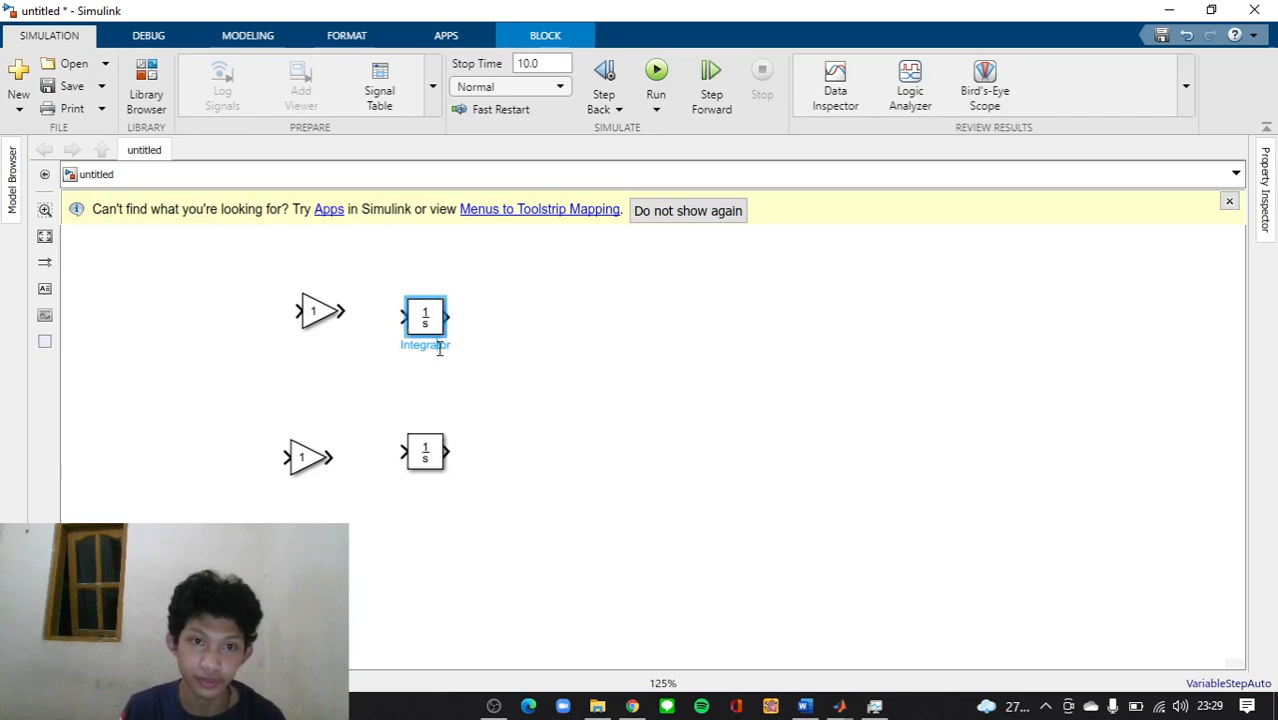
click(450, 346)
key(BackSpace)
key(BackSpace)
key(BackSpace)
key(BackSpace)
key(BackSpace)
key(BackSpace)
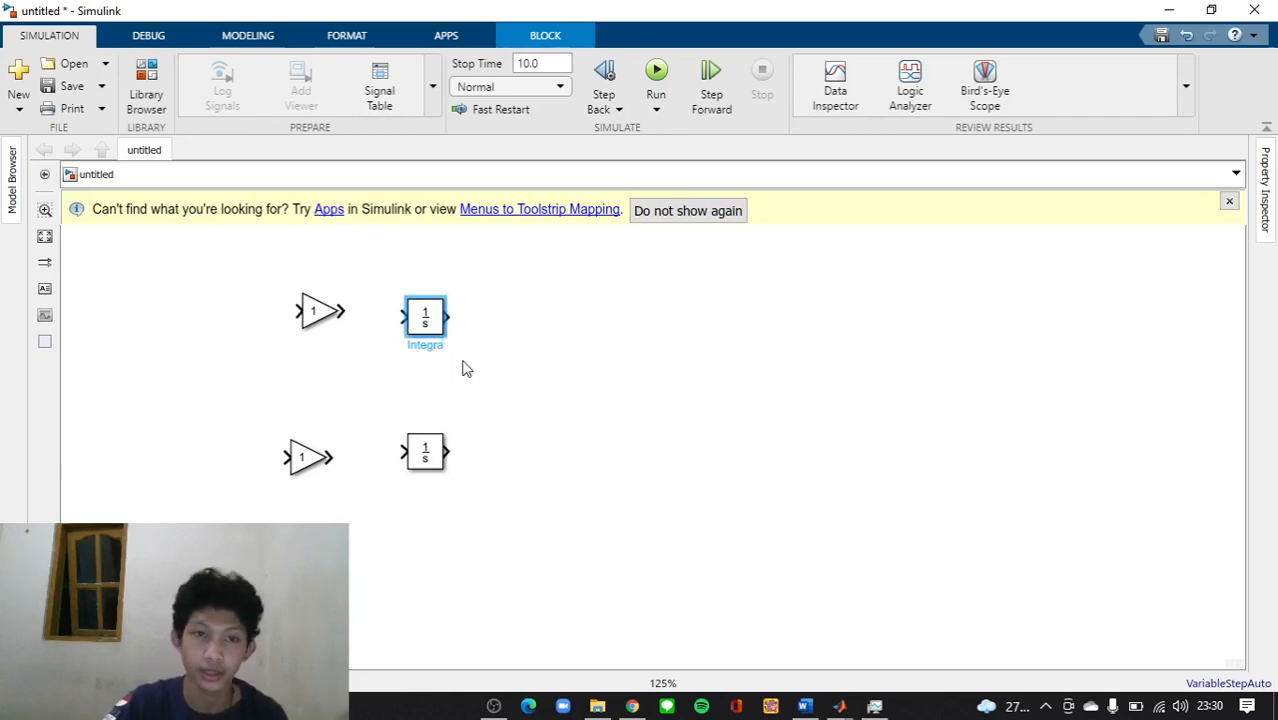
text(Ar)
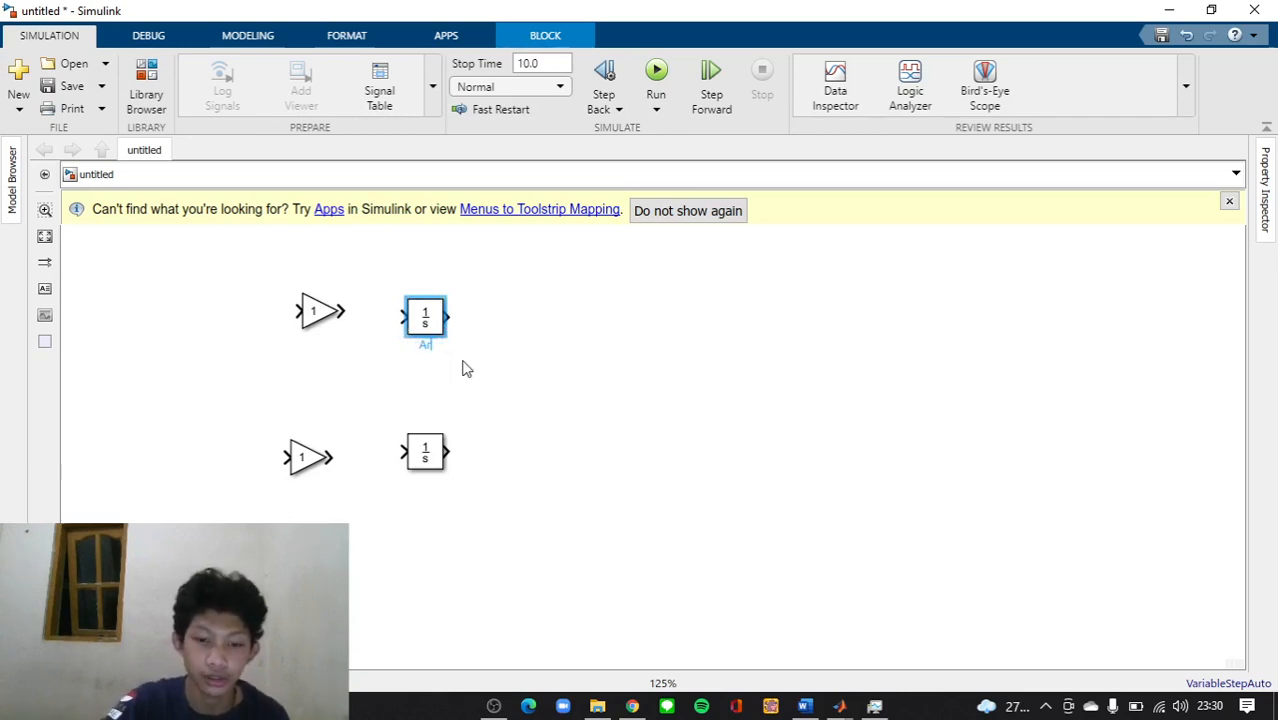
text(mature )
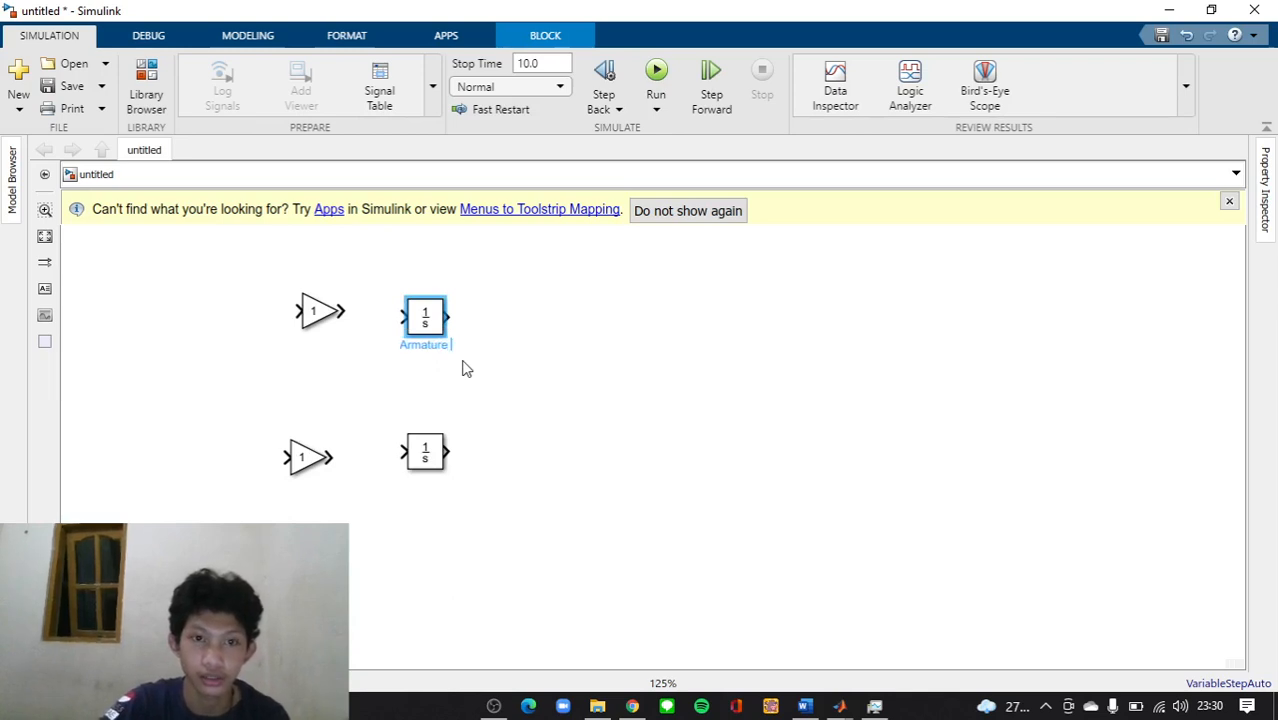
text(Current)
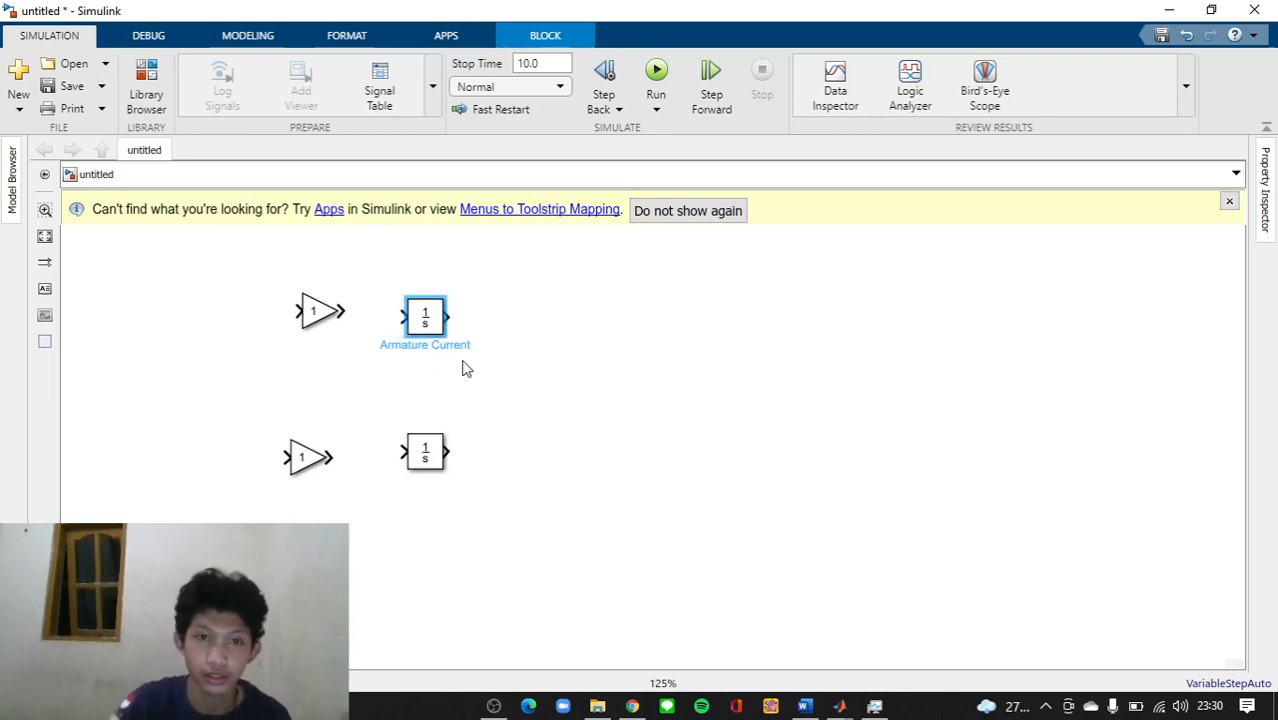
Rename the lower Integrator block as "Rotational Acceleration"
click(426, 447)
click(426, 479)
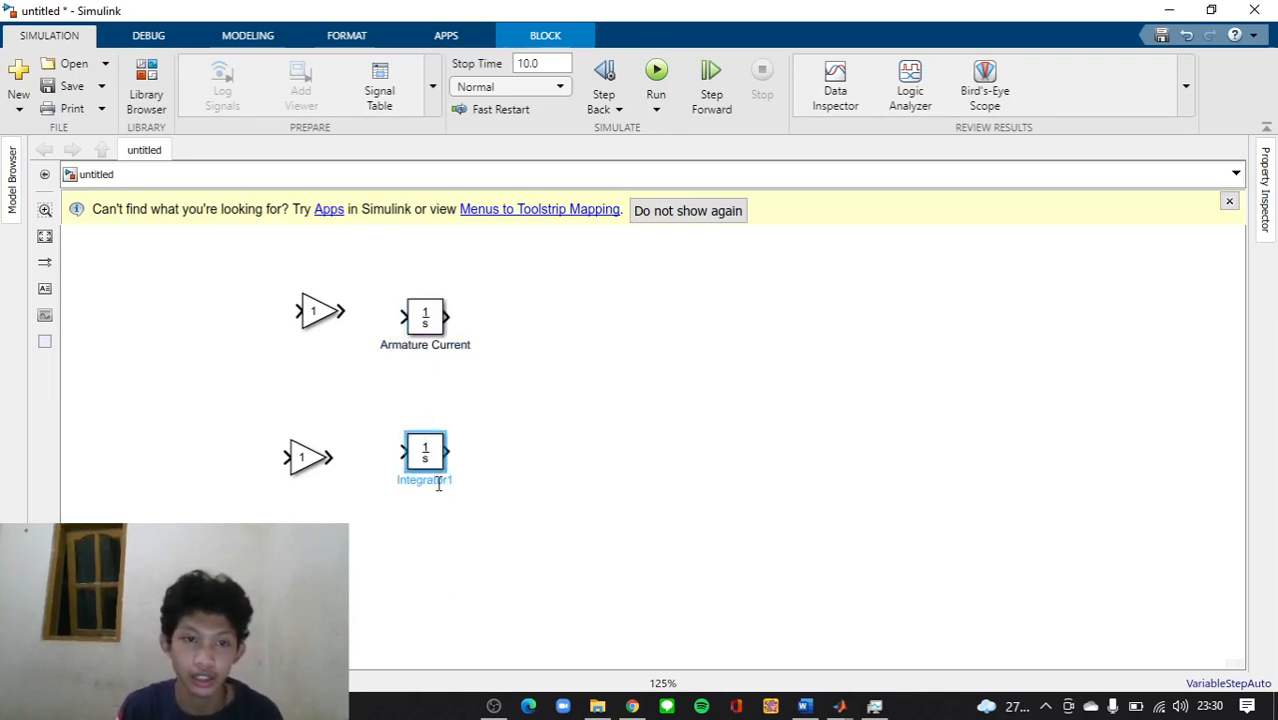
drag(456, 478, 397, 484)
key(BackSpace)
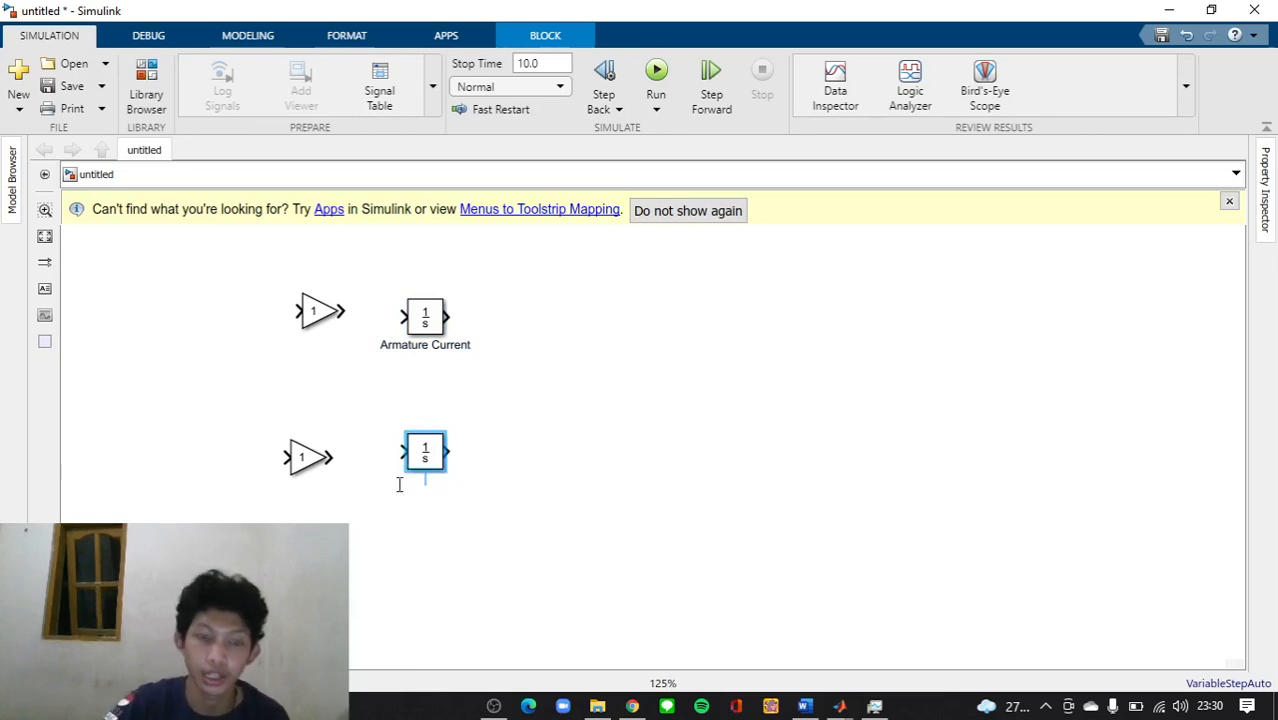
text(T)
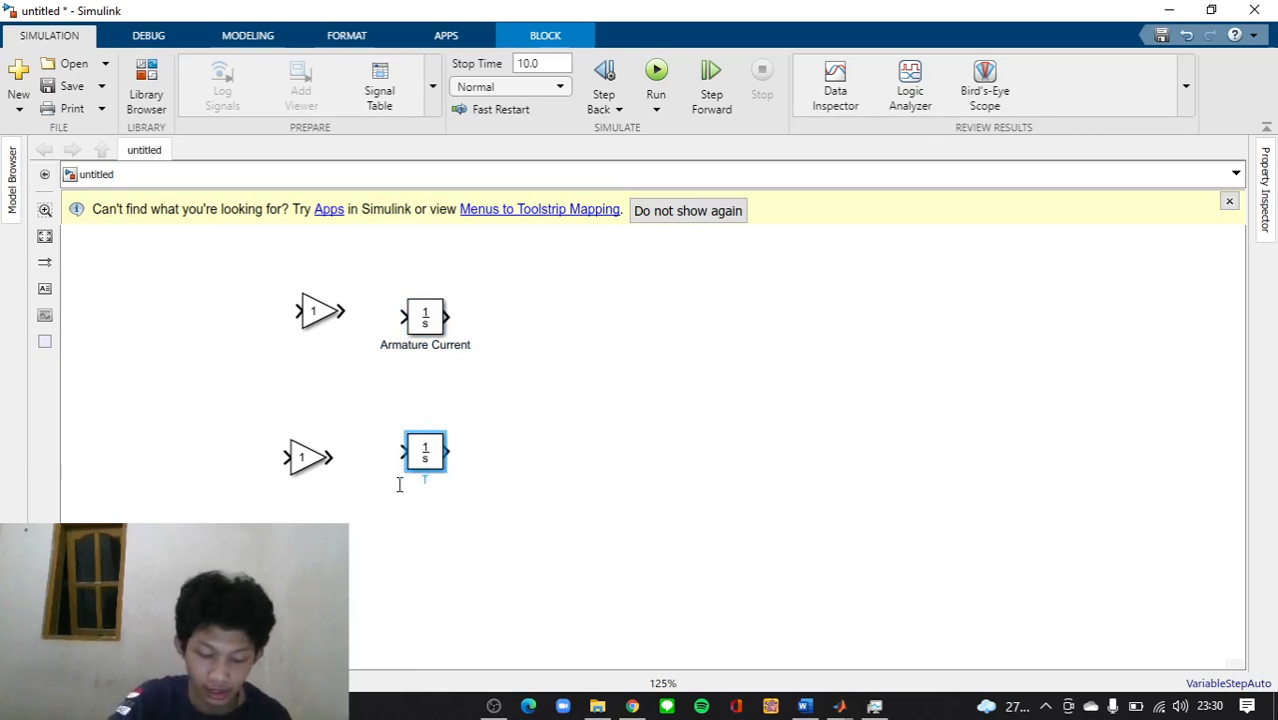
text(otat)
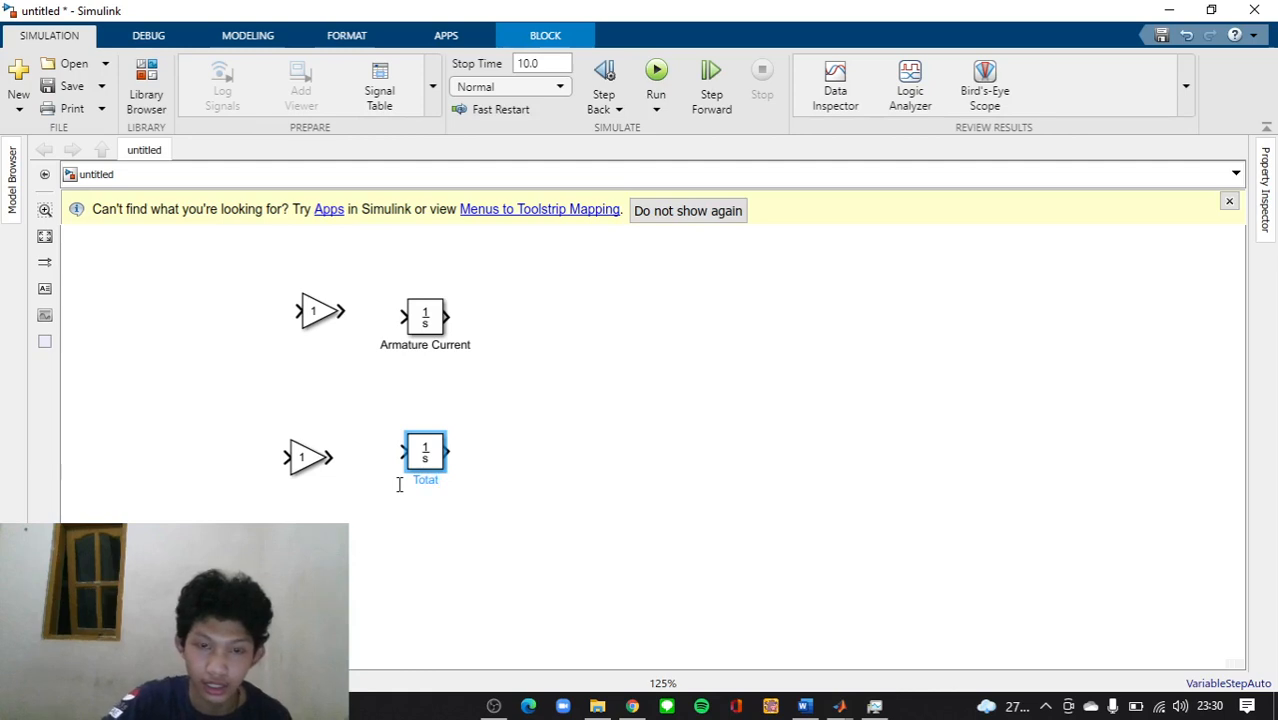
text(R)
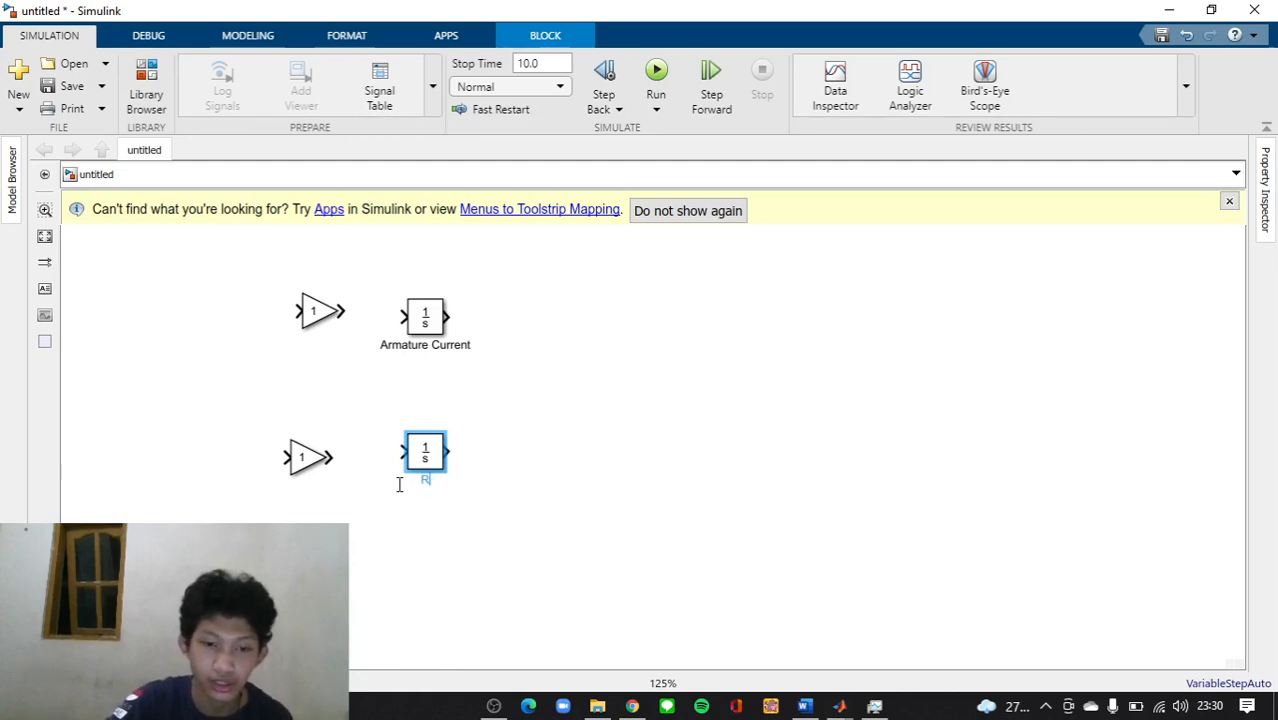
text(ota)
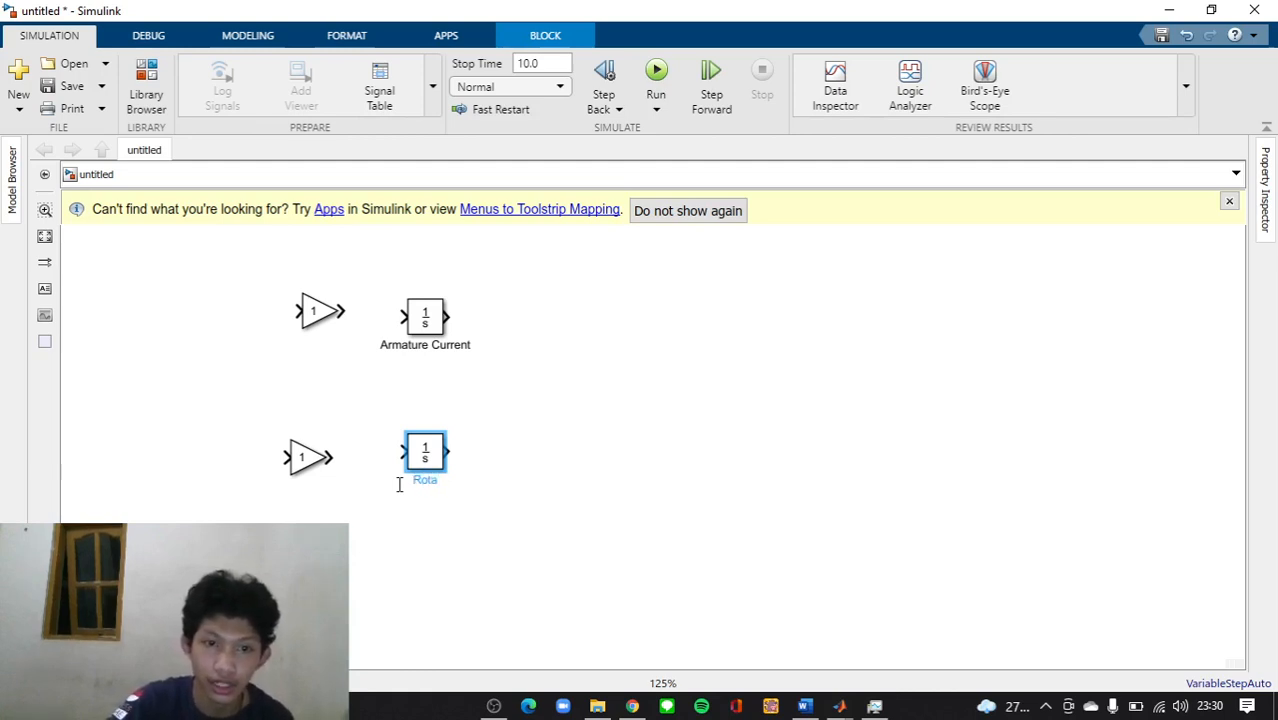
text(tional )
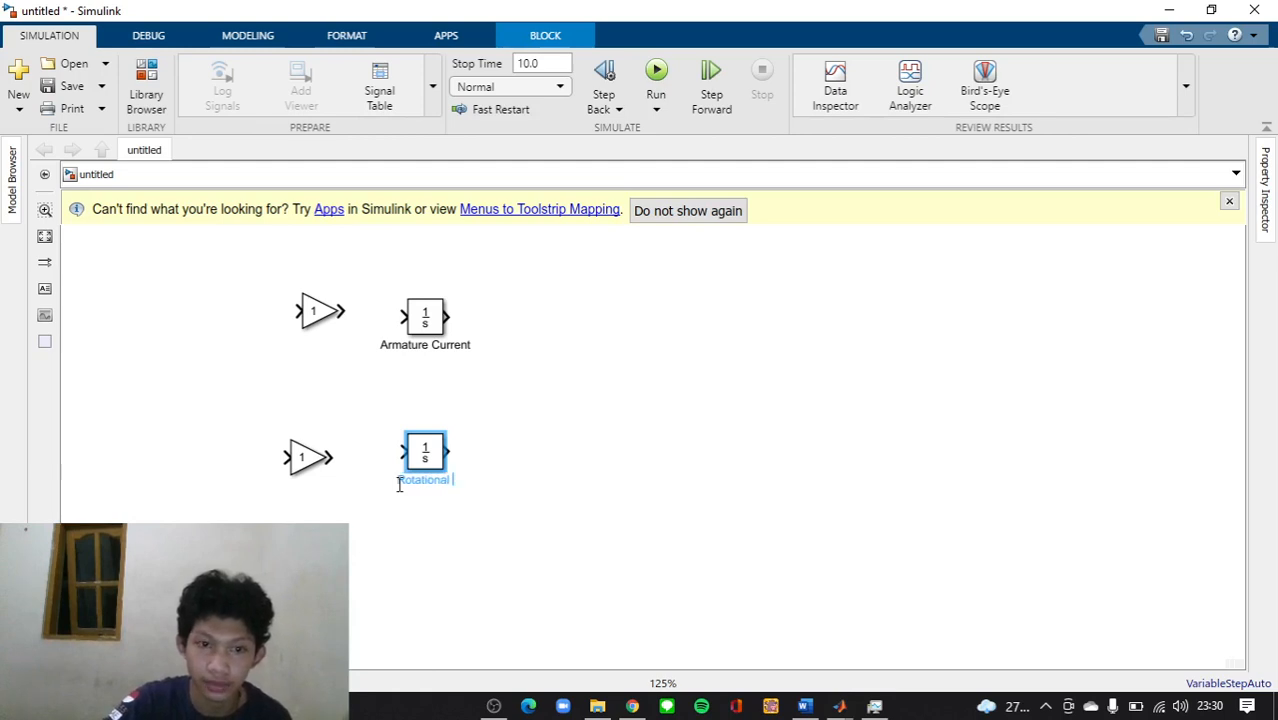
text(Acce)
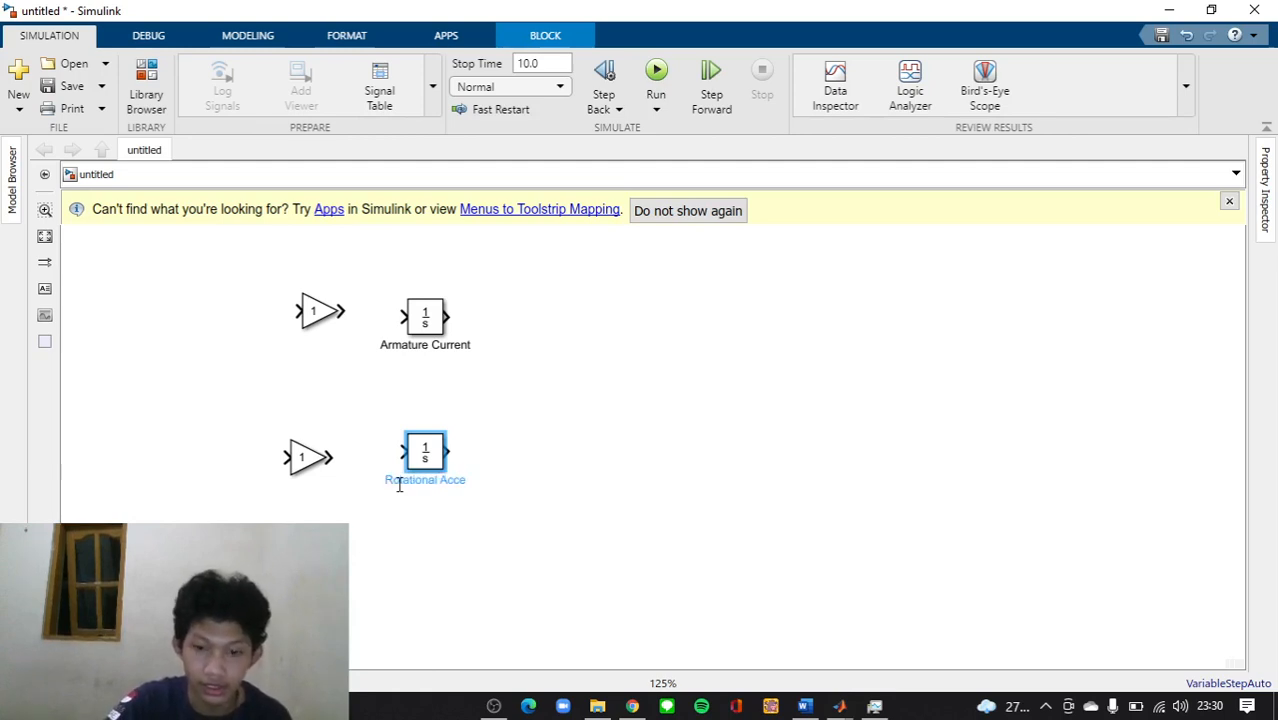
text(leration)
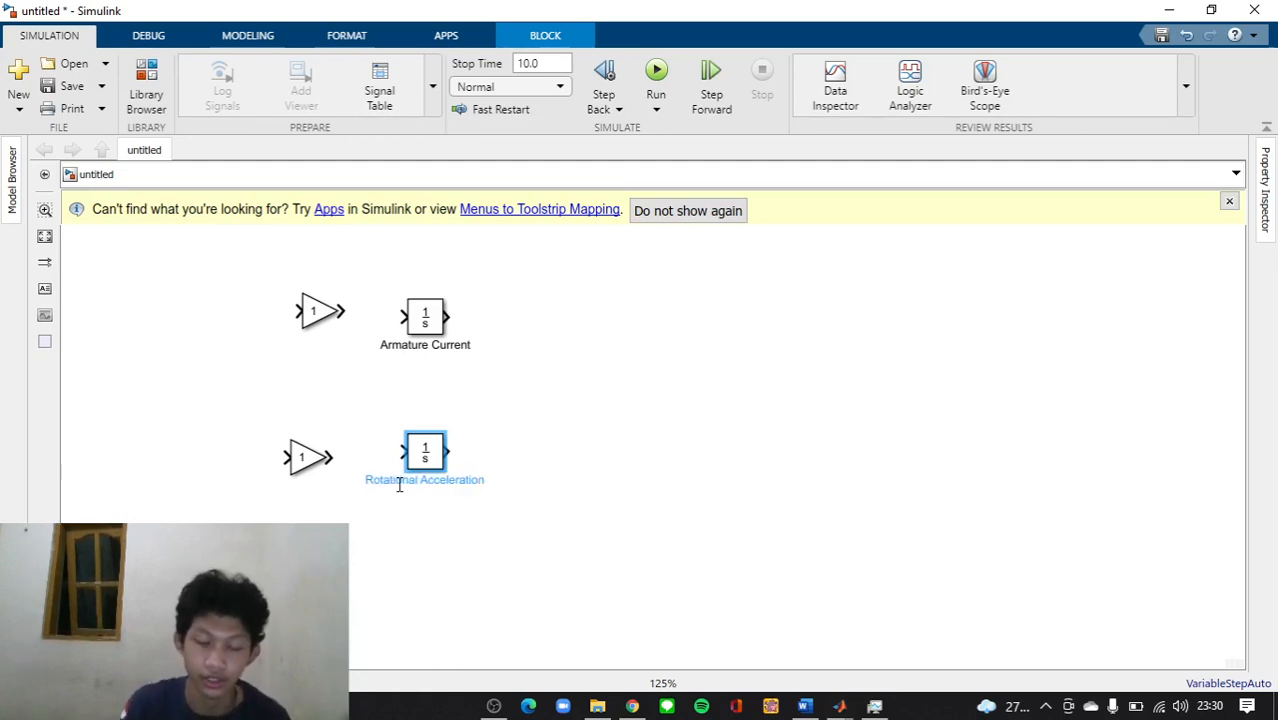
click(562, 463)
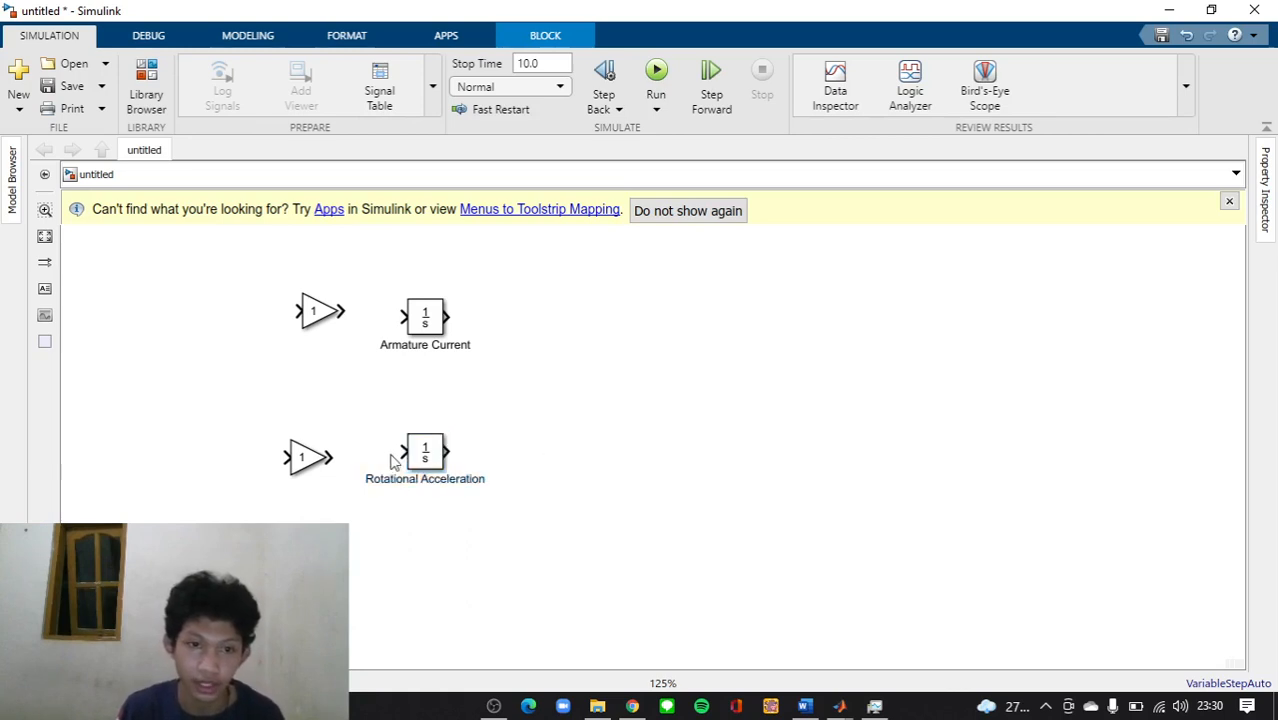
Align the lower Gain block with the Rotational Acceleration integrator and set its gain to 1/J
drag(402, 452, 330, 454)
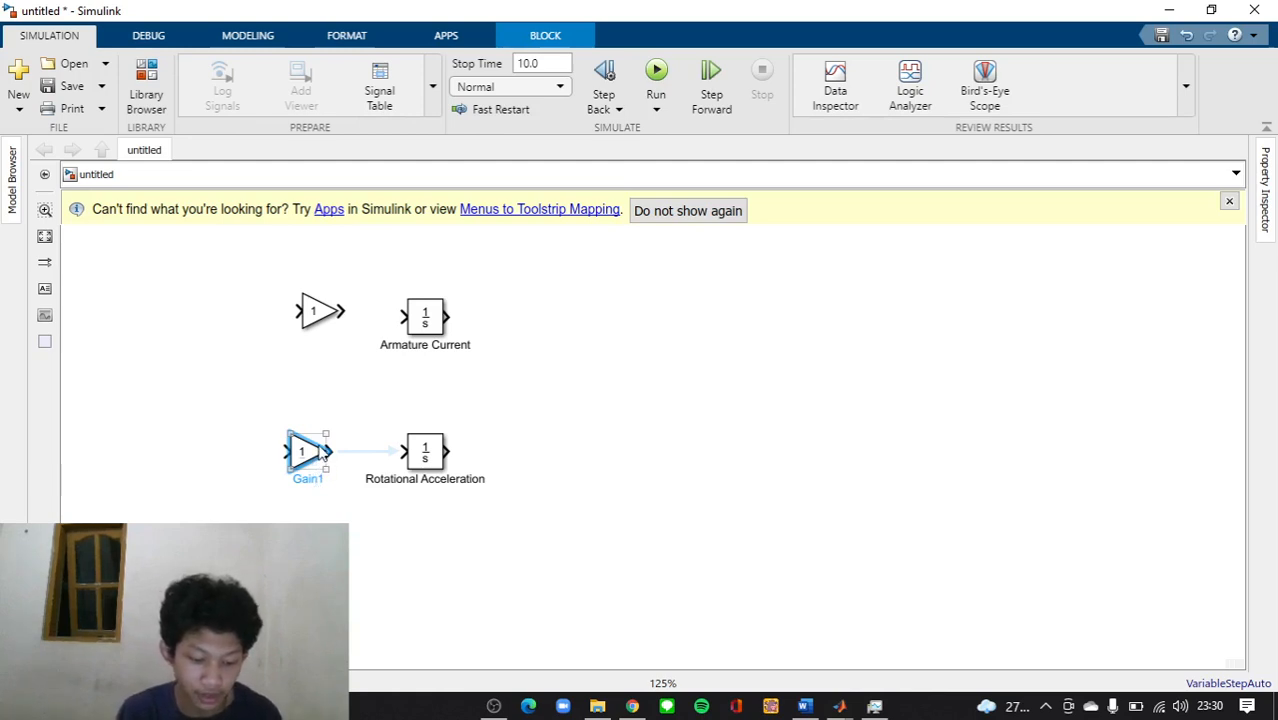
click(311, 480)
click(303, 451)
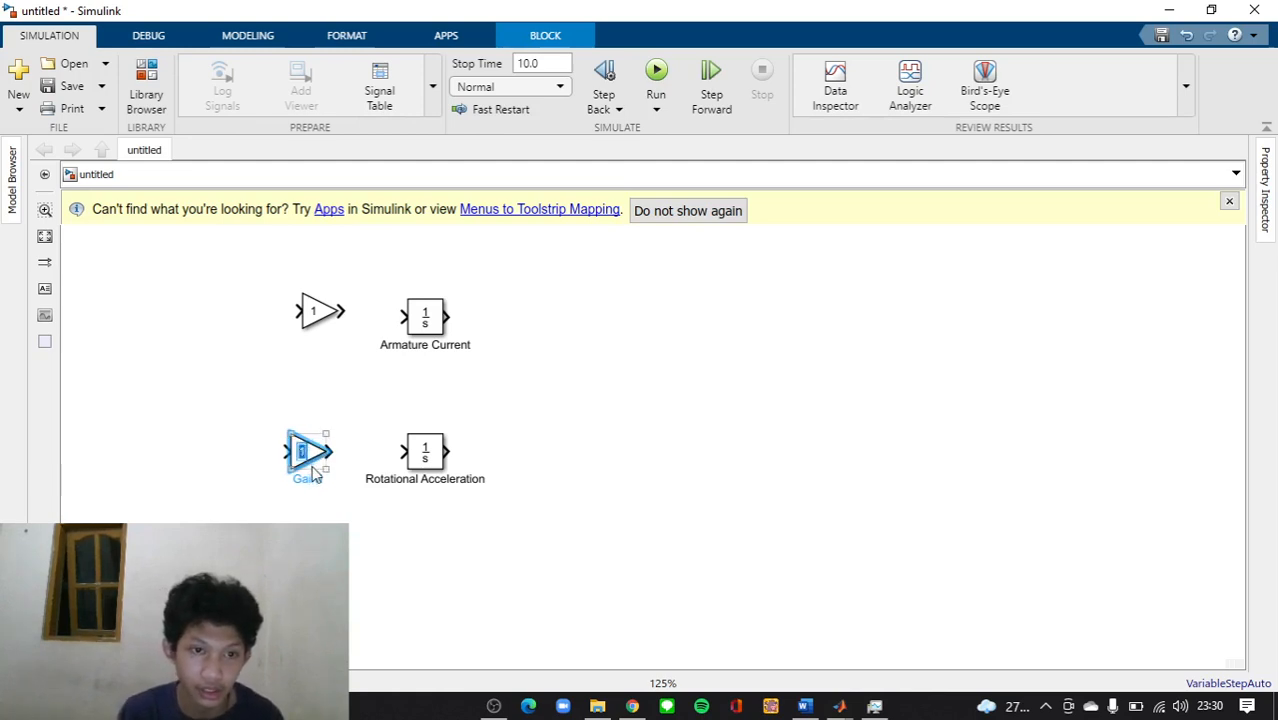
key(BackSpace)
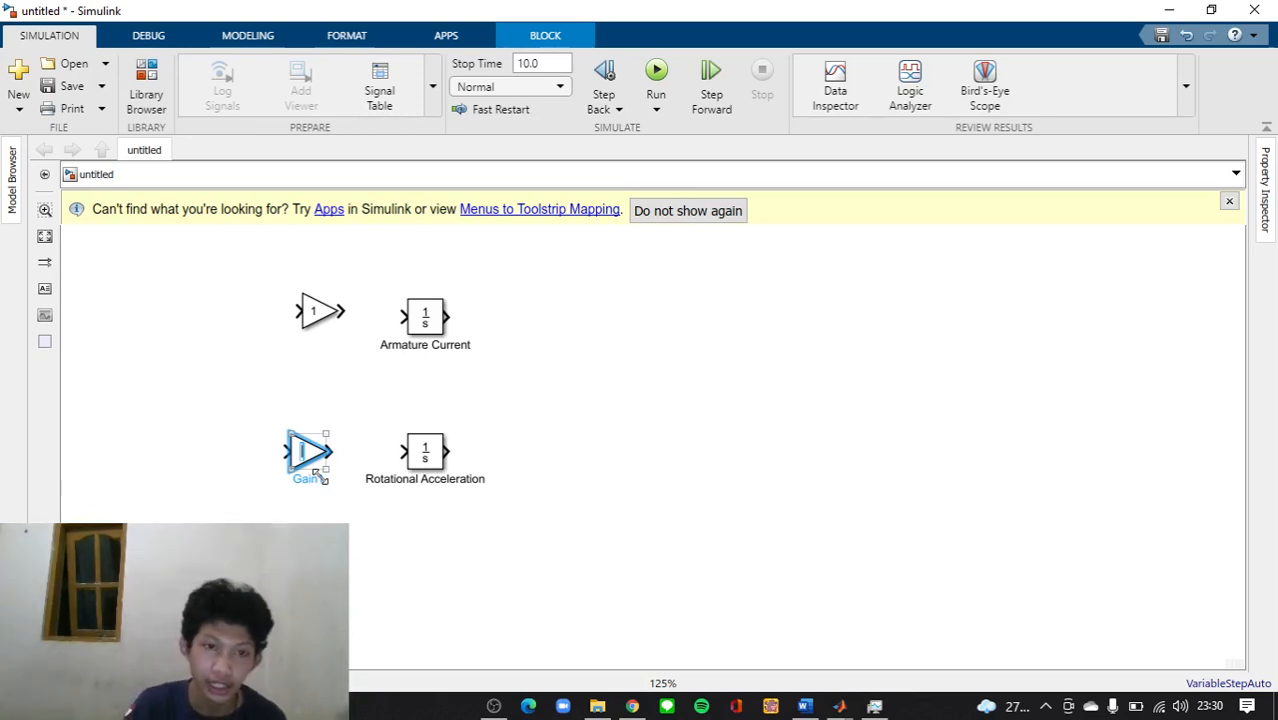
text(1)
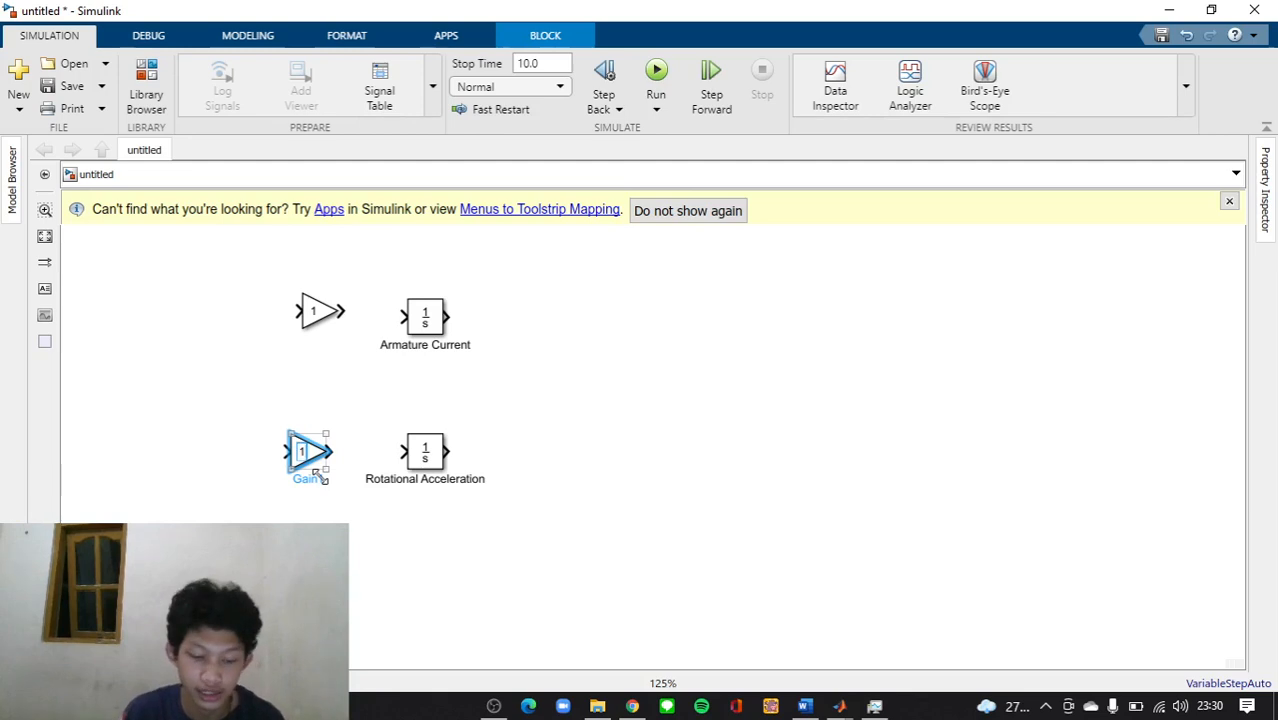
text(/J)
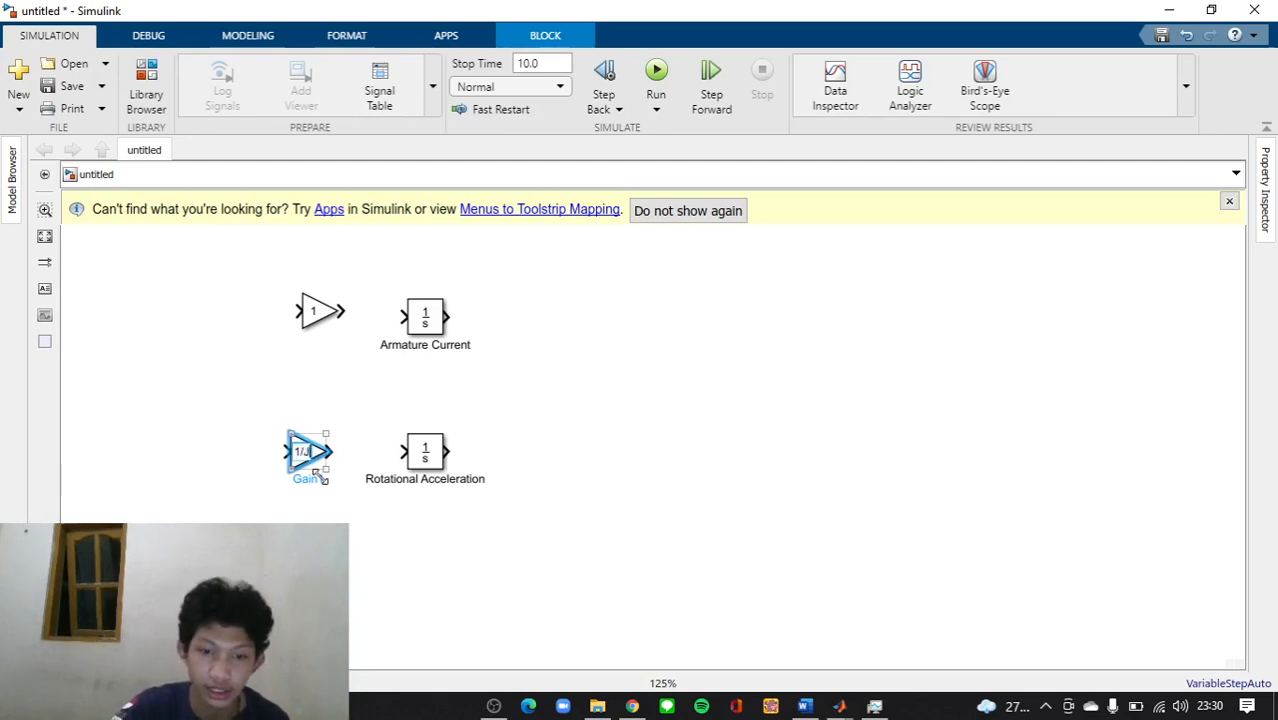
Set the gain of the upper Gain block to 1/L
double_click(318, 314)
click(318, 317)
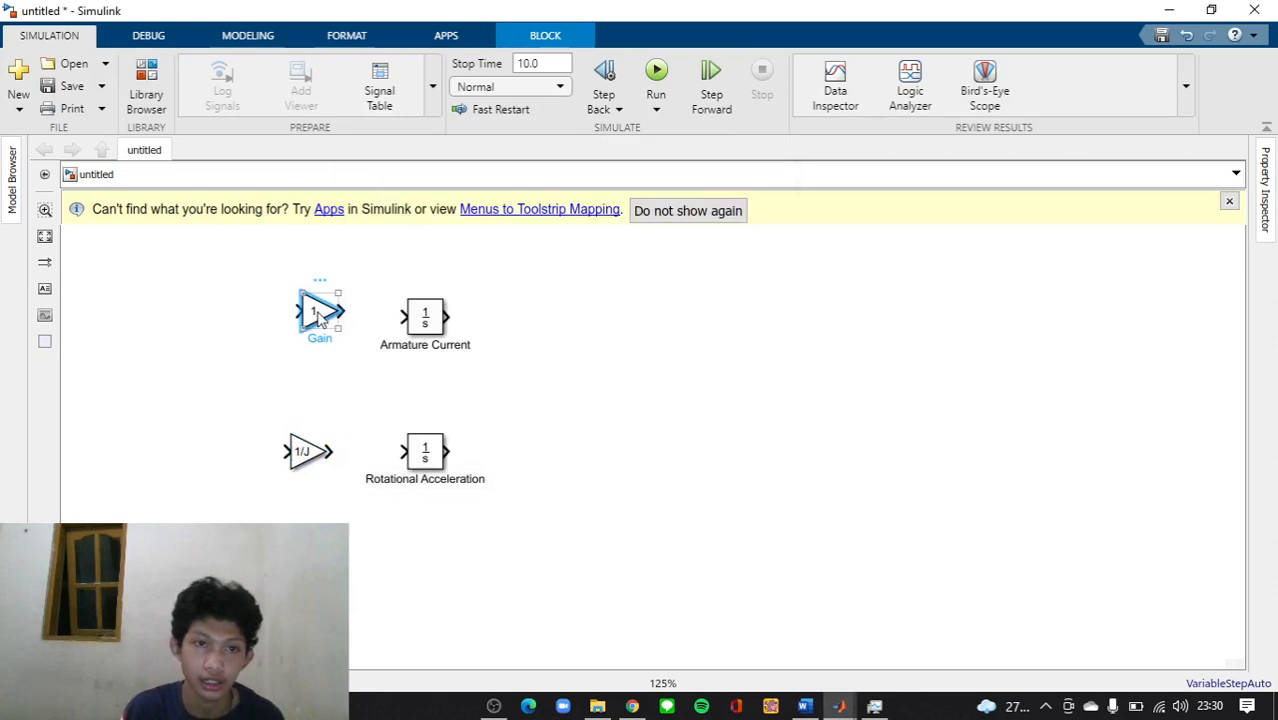
double_click(318, 317)
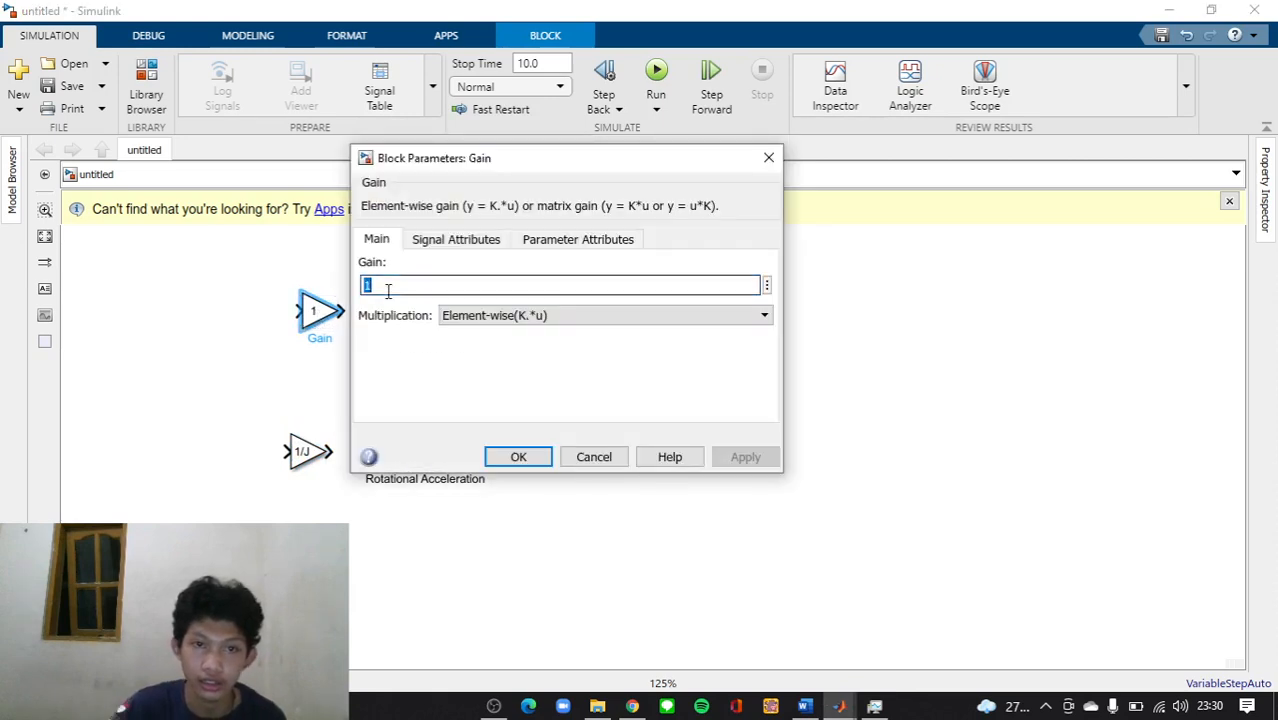
text(1)
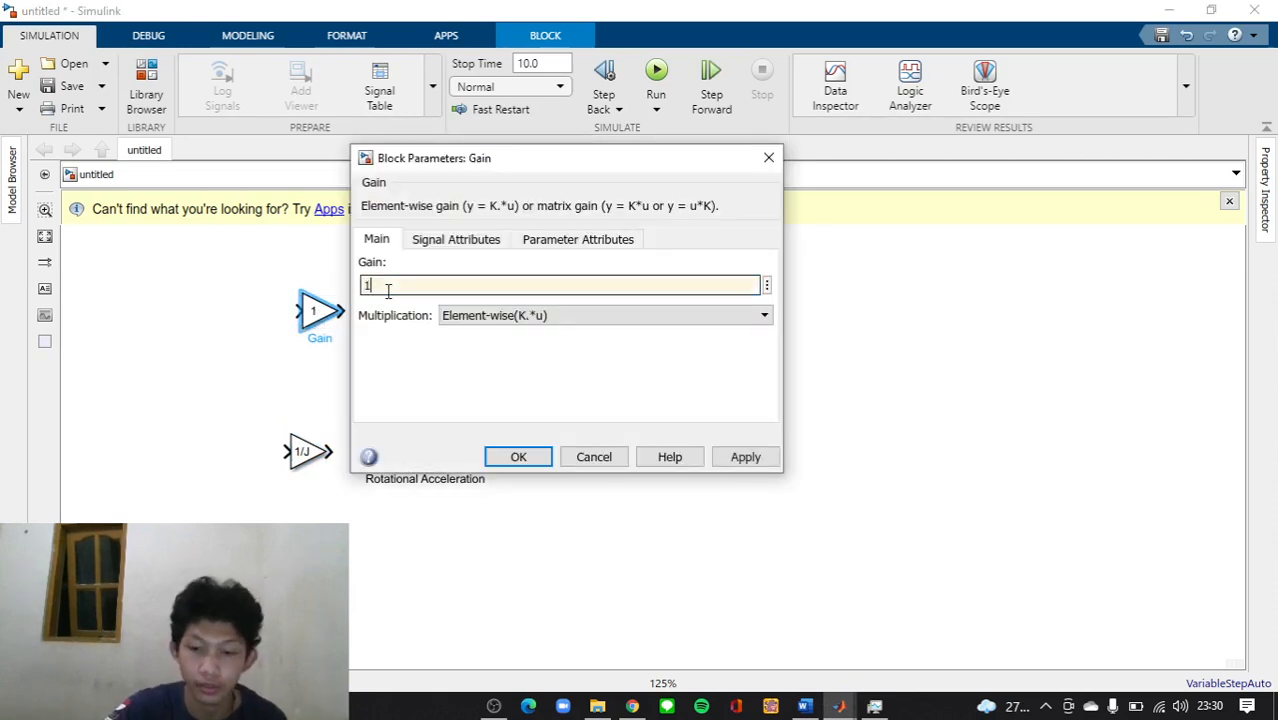
text(/L)
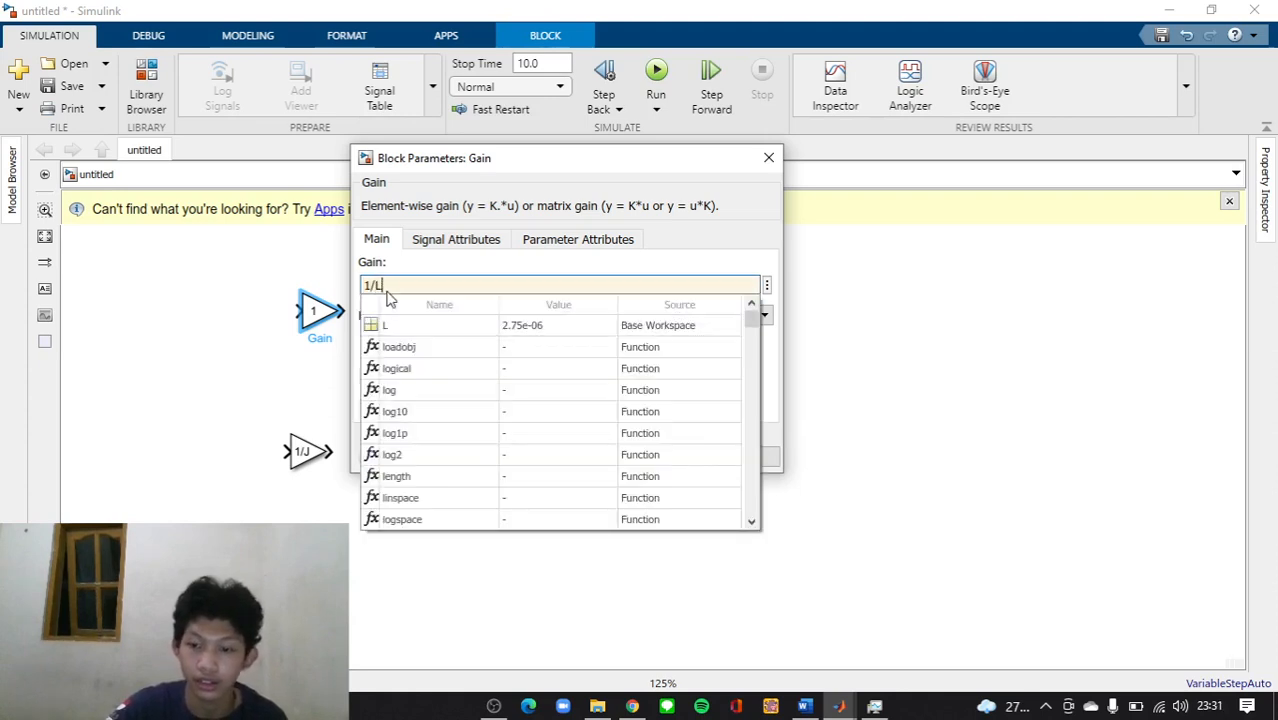
key(ctrl+a)
key(ctrl+c)
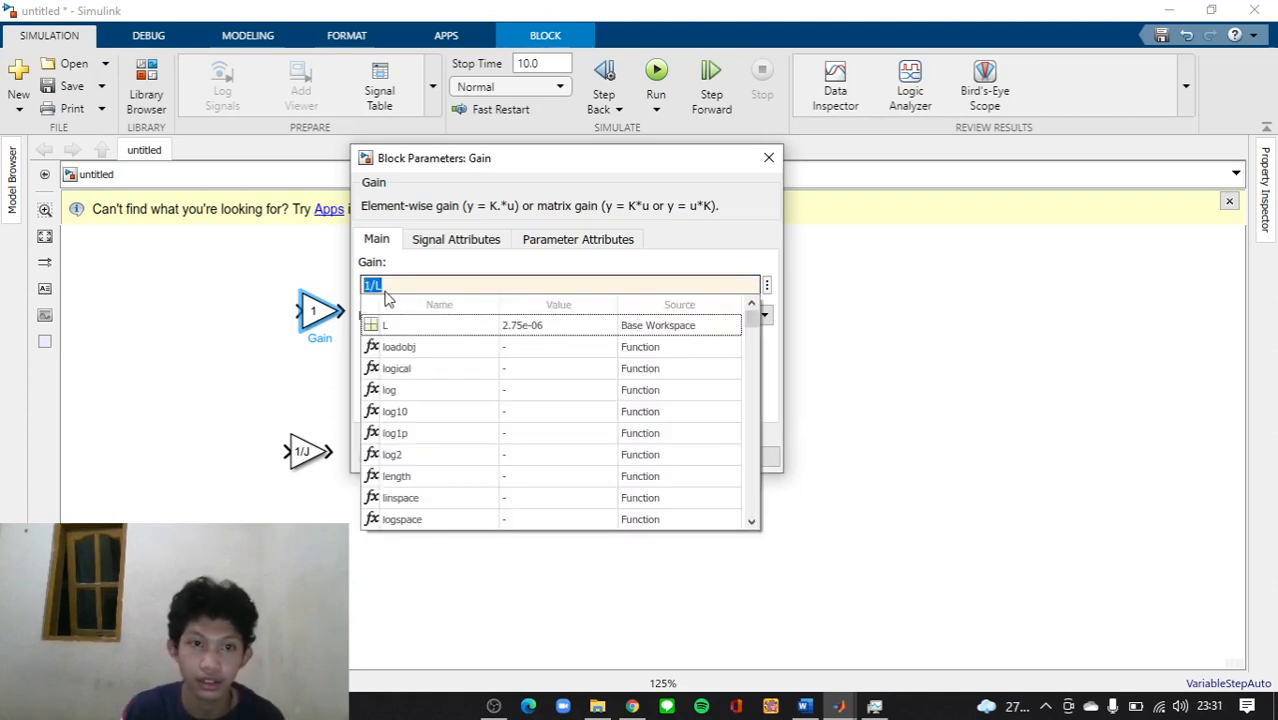
click(768, 158)
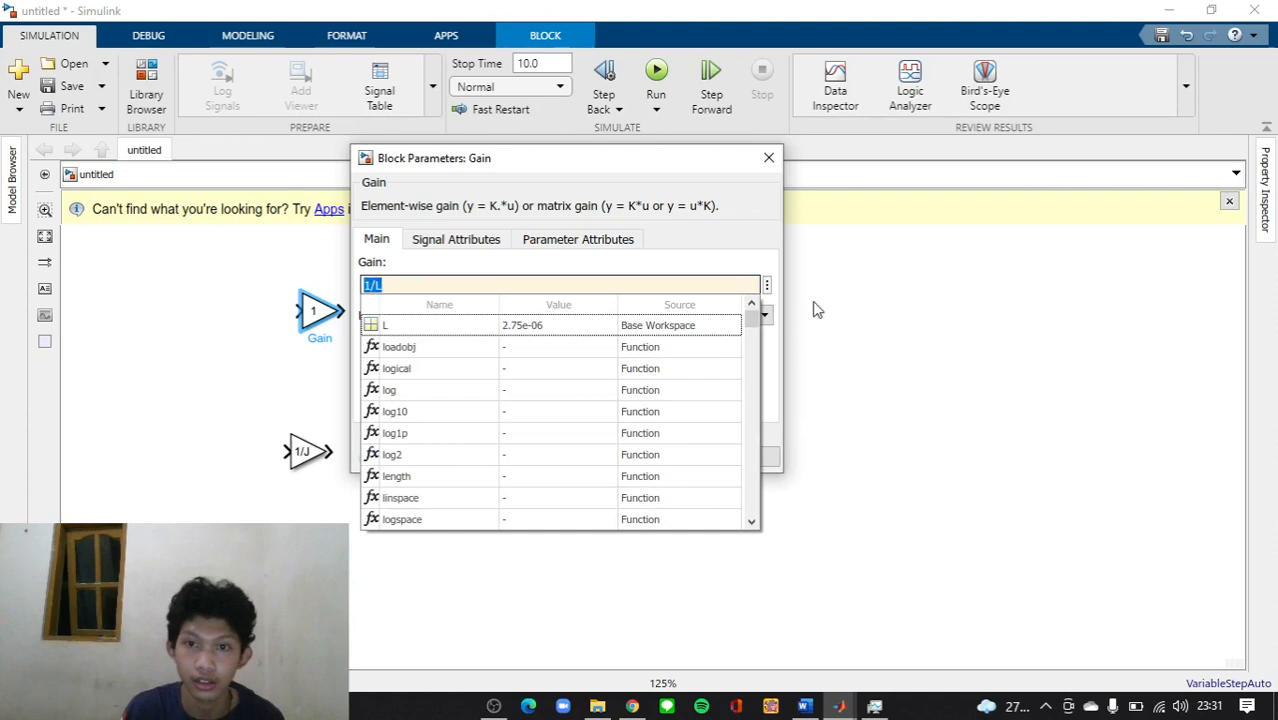
click(318, 312)
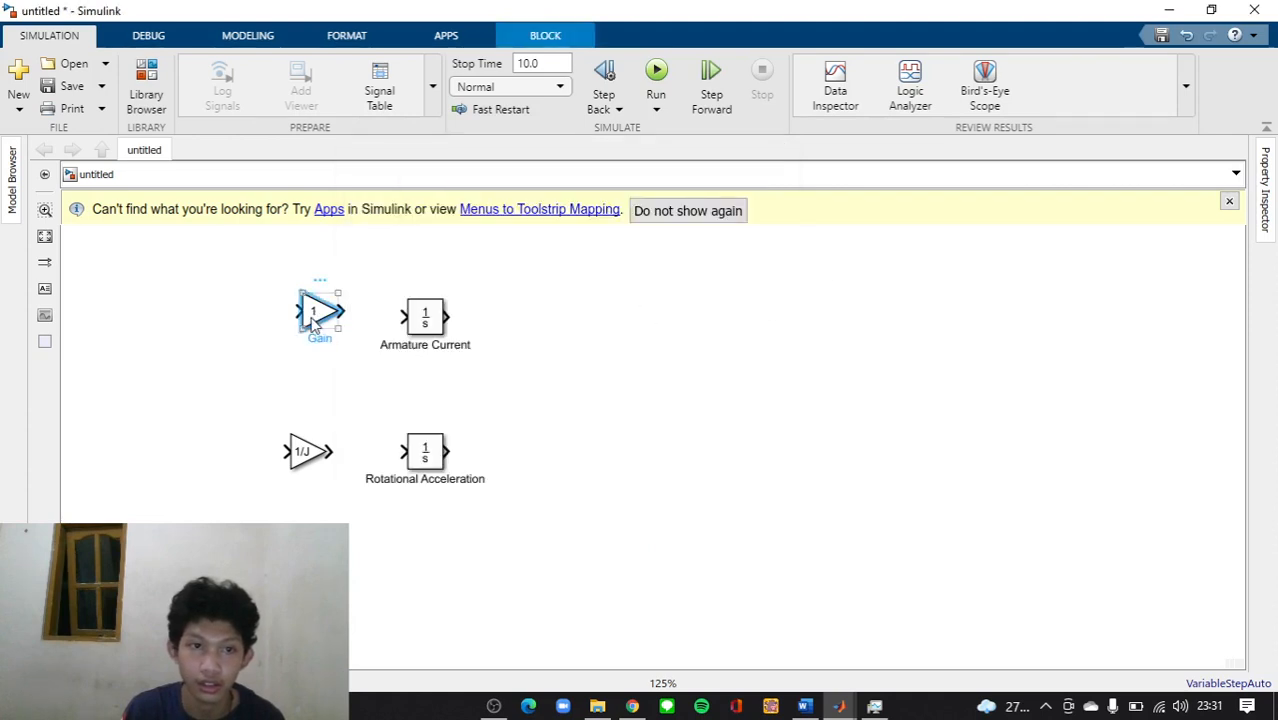
double_click(313, 318)
click(313, 316)
double_click(314, 316)
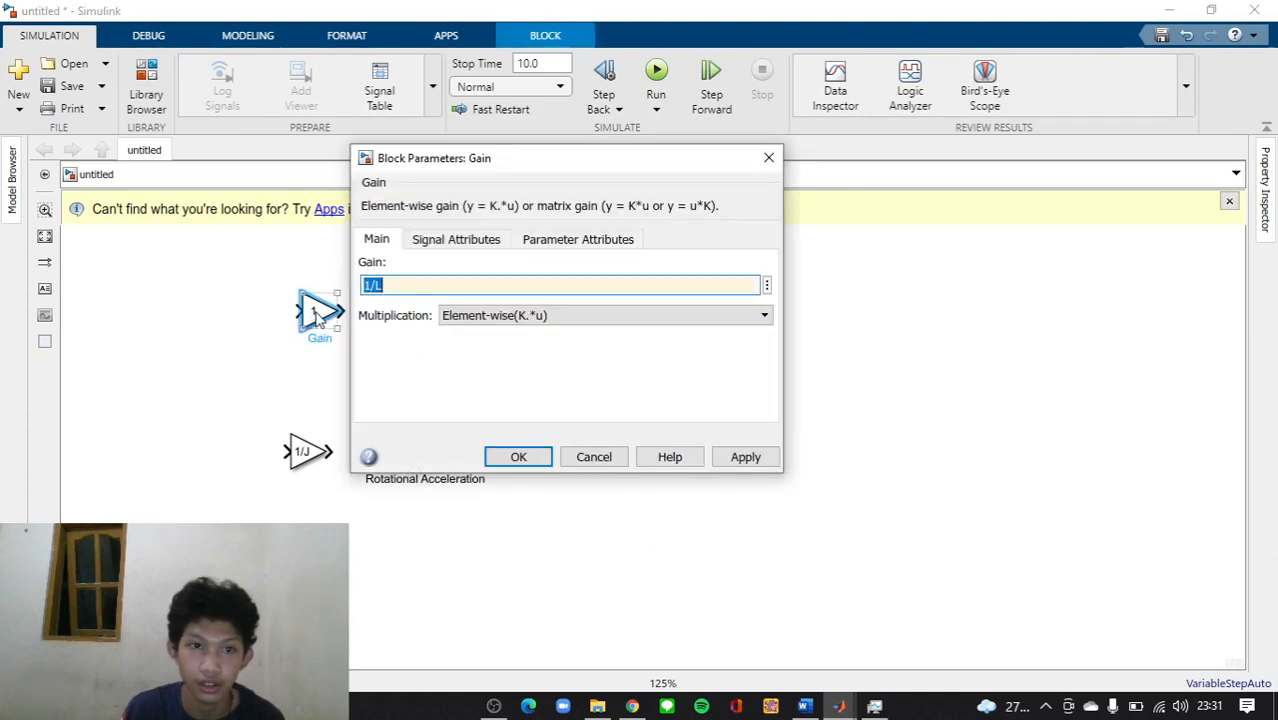
click(745, 459)
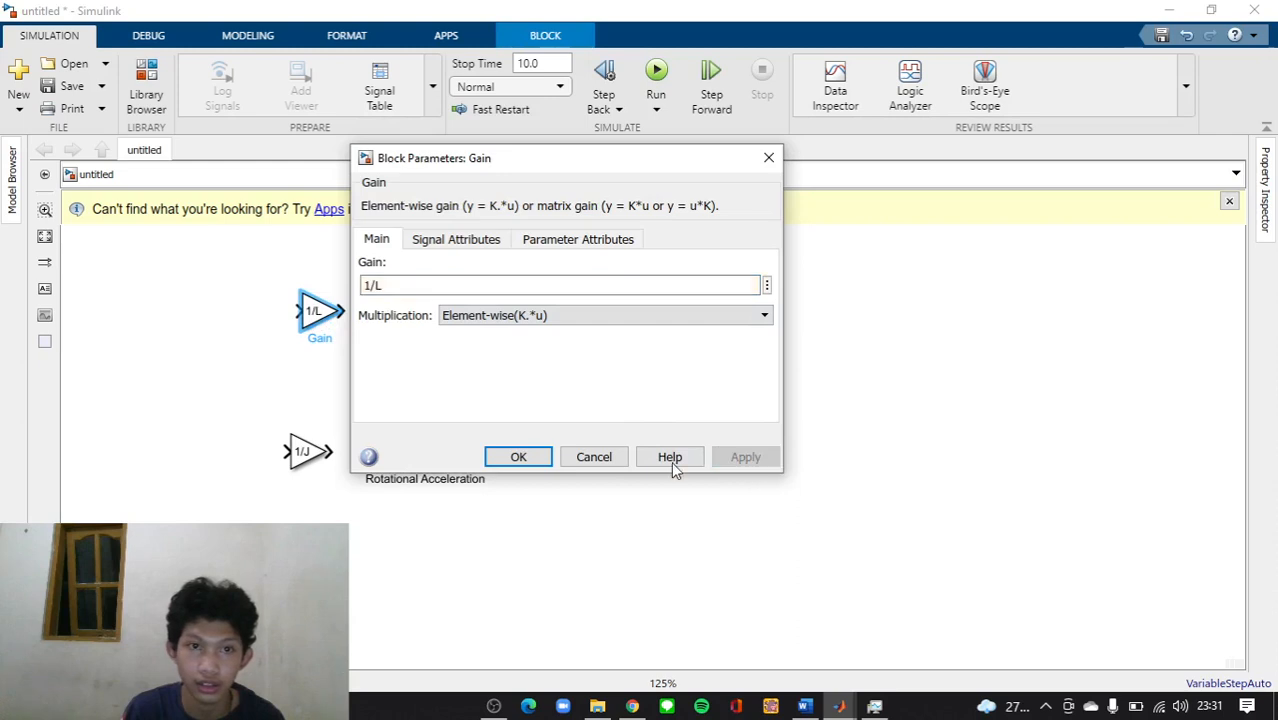
click(518, 457)
Align the 1/L Gain block with the Armature Current integrator, connect them, and label the connecting signal d/dt(theta)
mouse_move(318, 312)
mouse_down()
mouse_move(283, 311)
mouse_move(406, 317)
mouse_up()
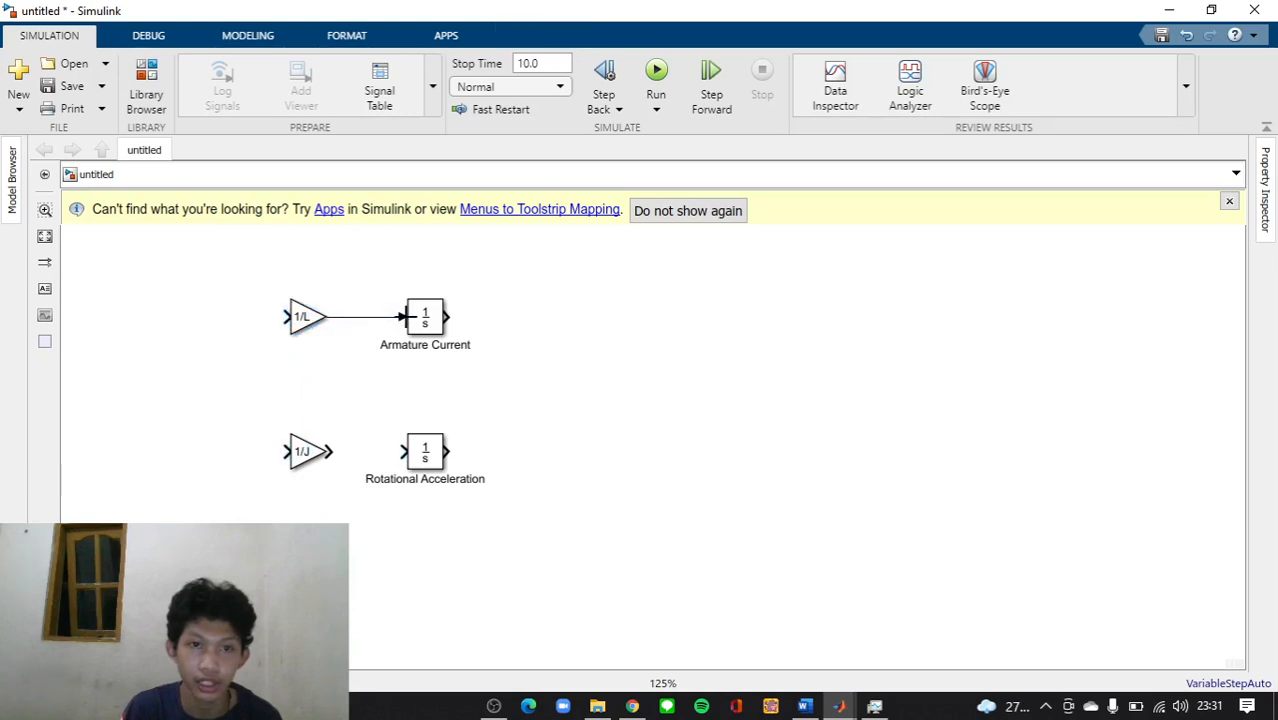
click(365, 318)
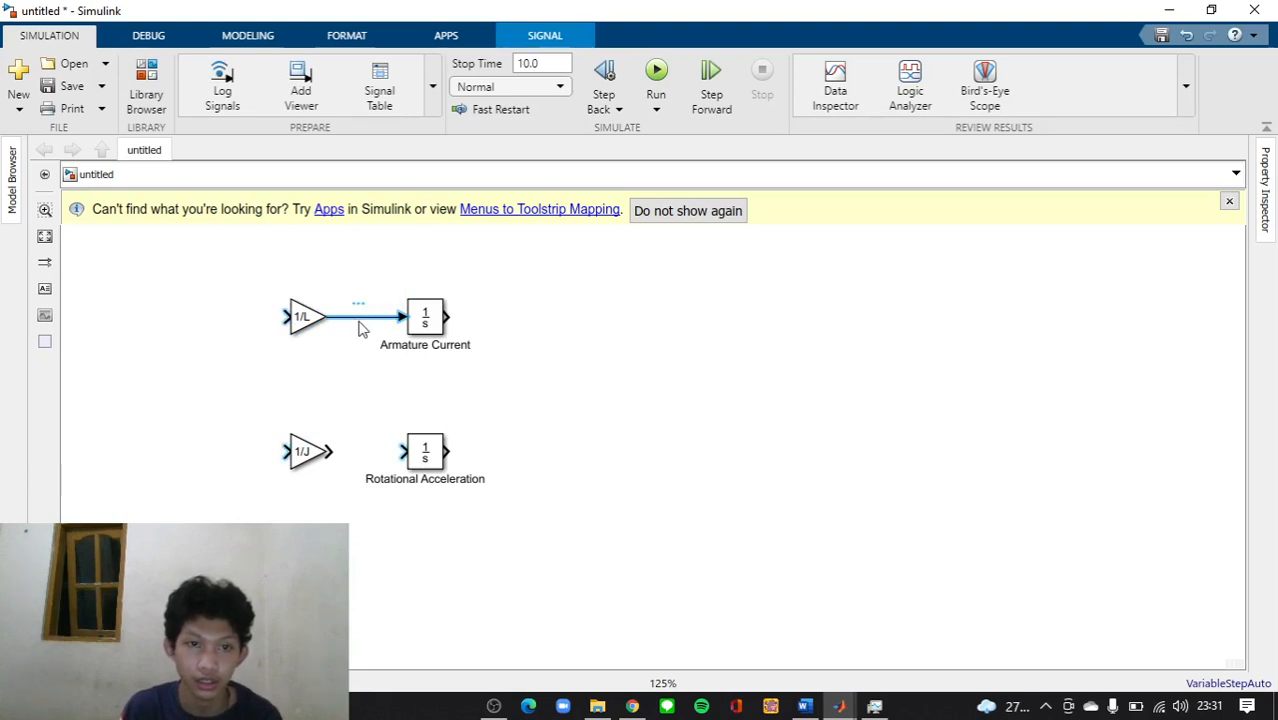
text(di)
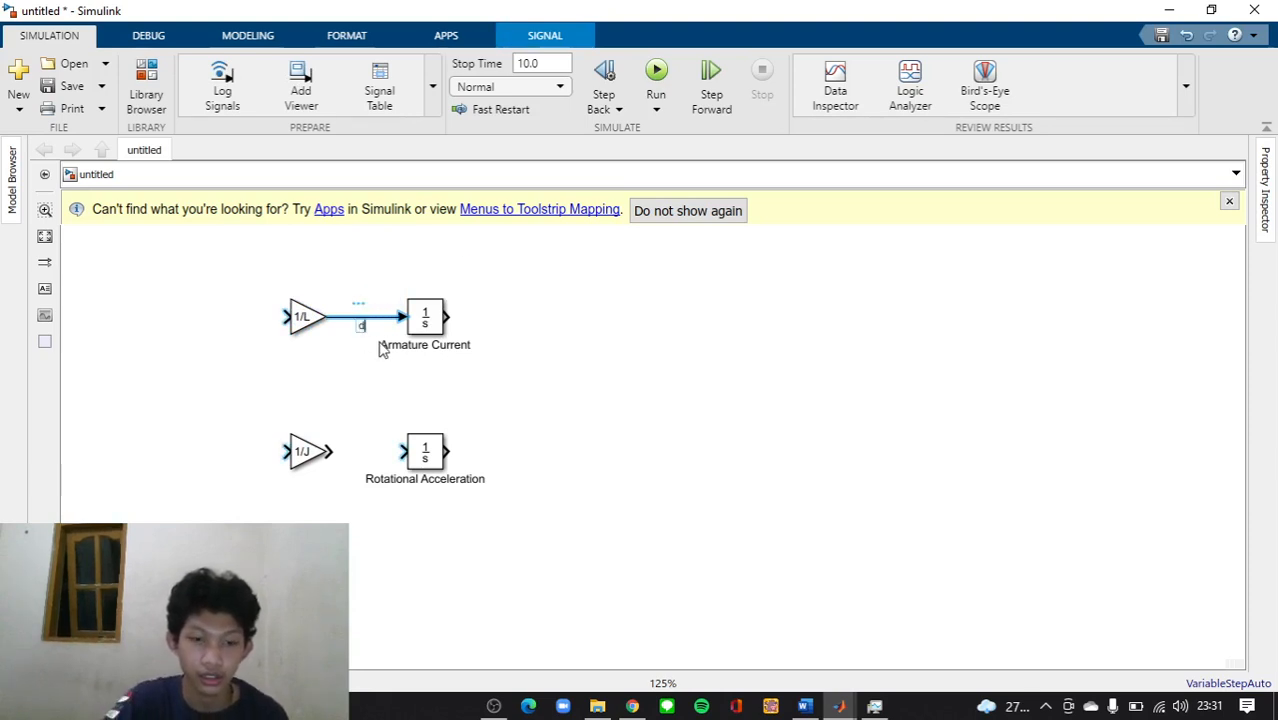
text(/dt)
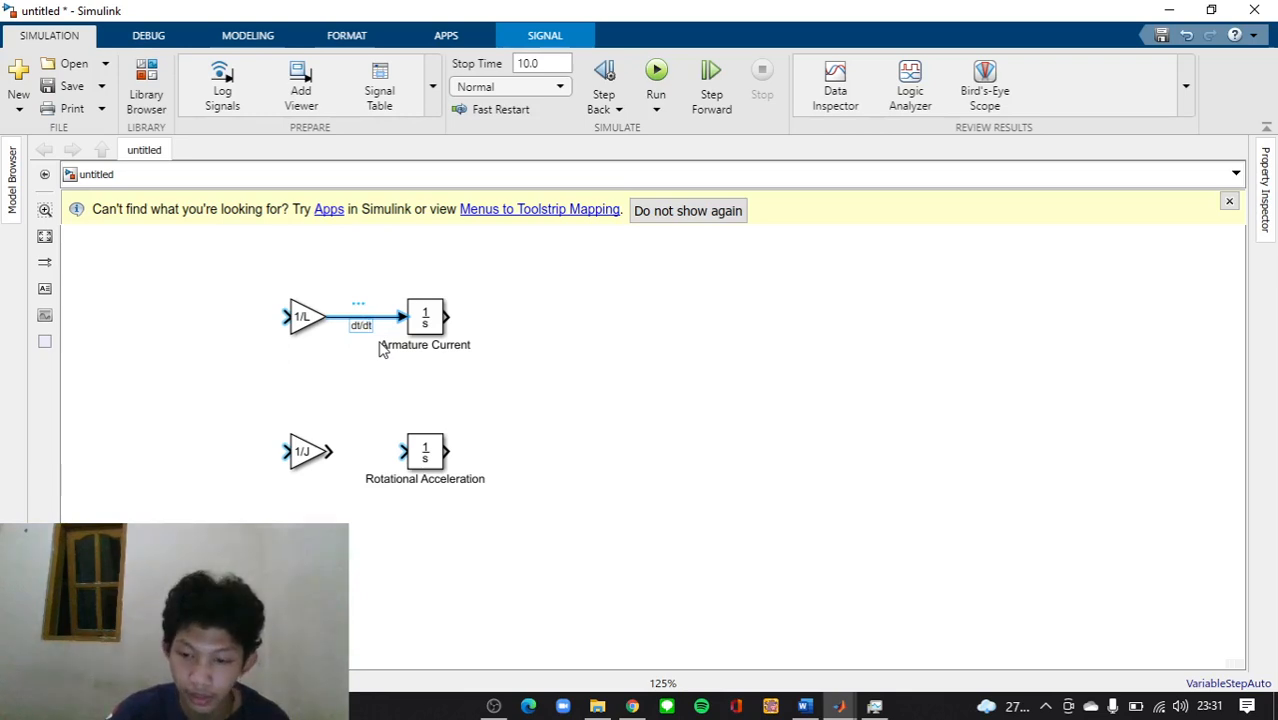
key(BackSpace)
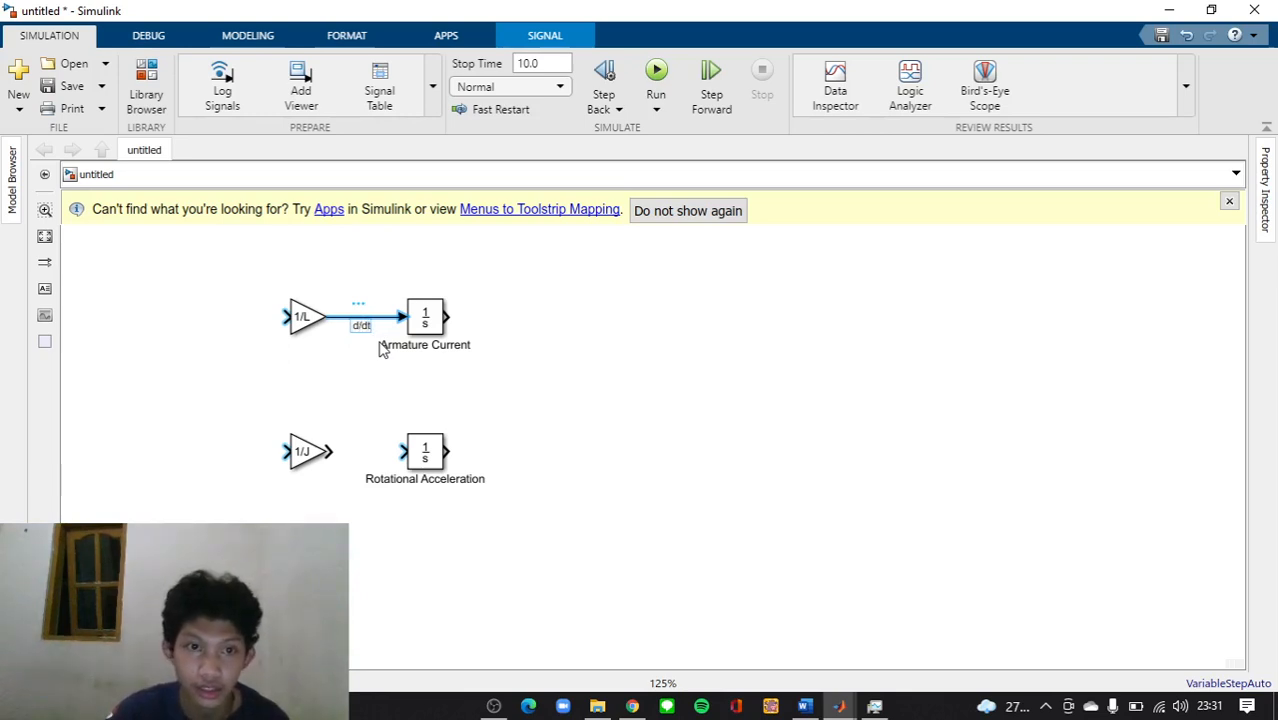
text(())
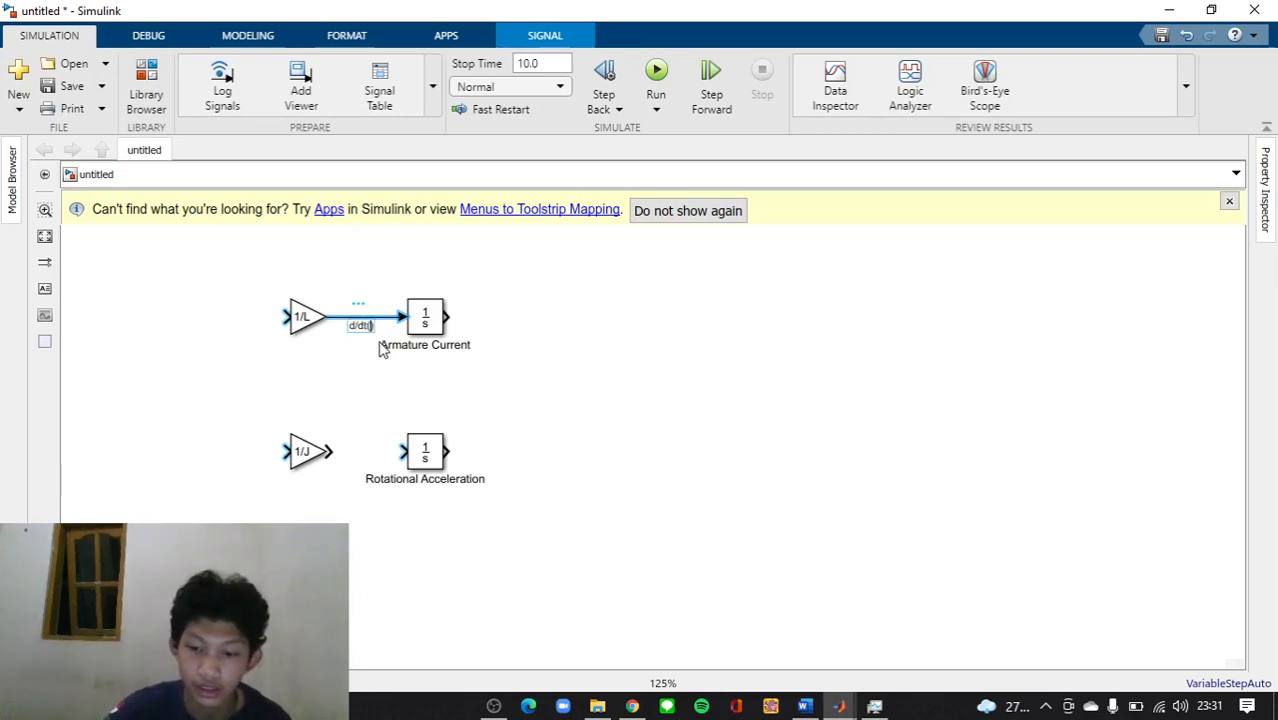
text(theta)
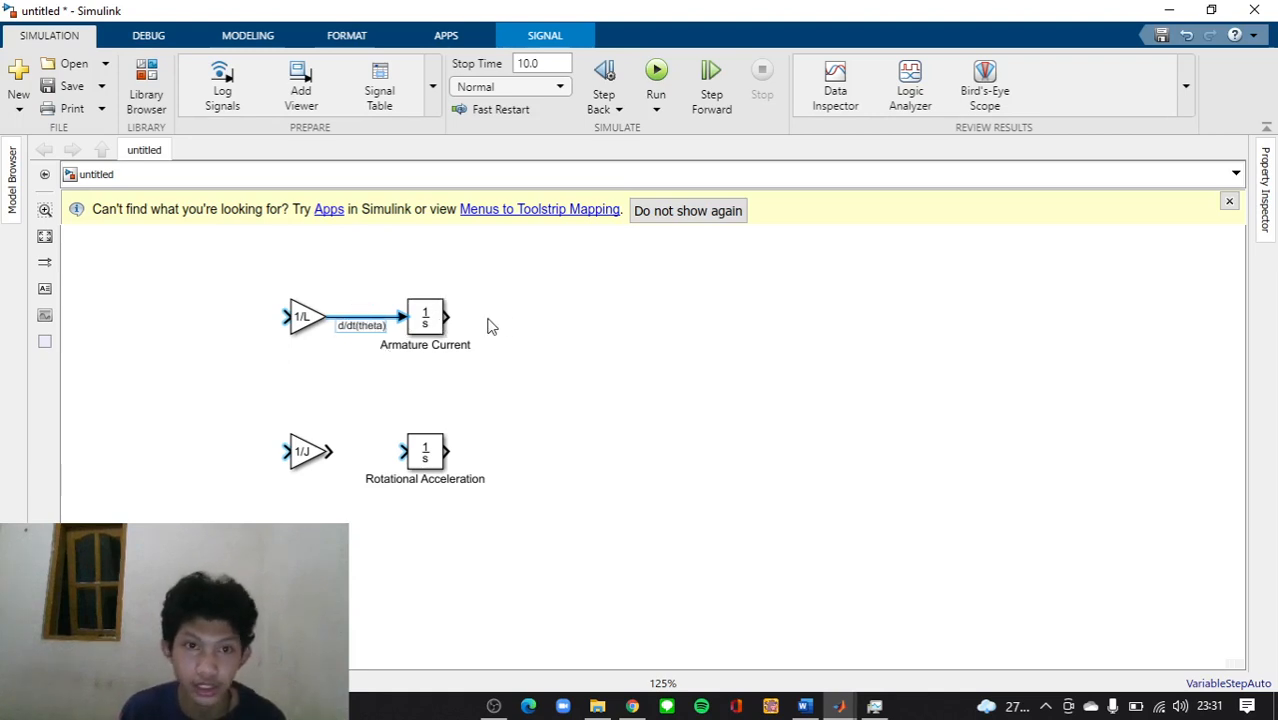
Draw an open-ended output line from the Armature Current integrator and label the signal i
drag(448, 317, 530, 319)
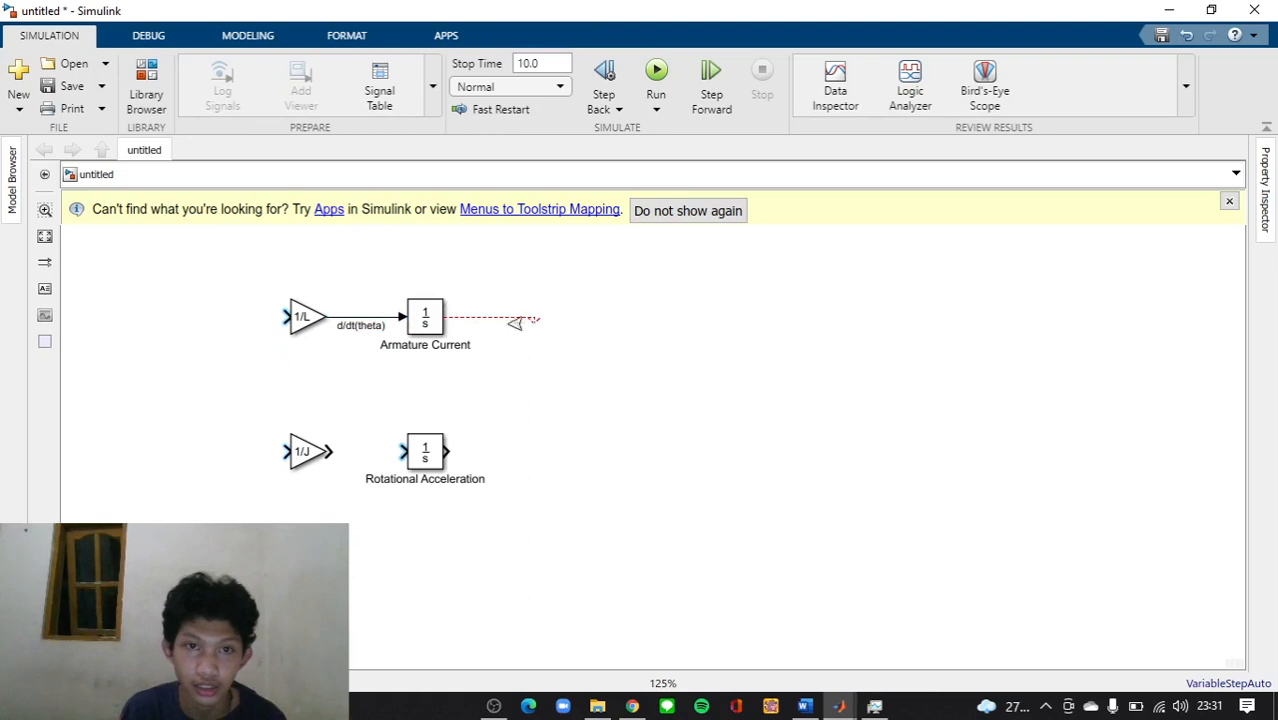
click(491, 322)
click(489, 328)
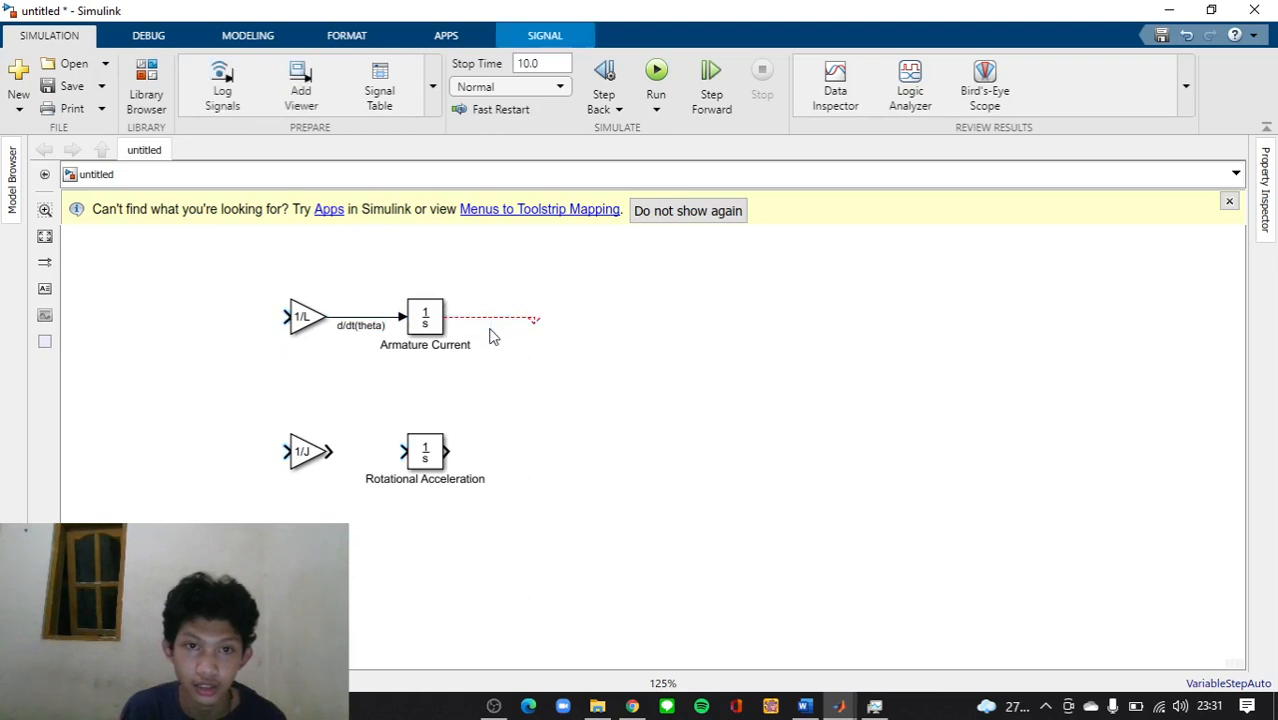
click(492, 321)
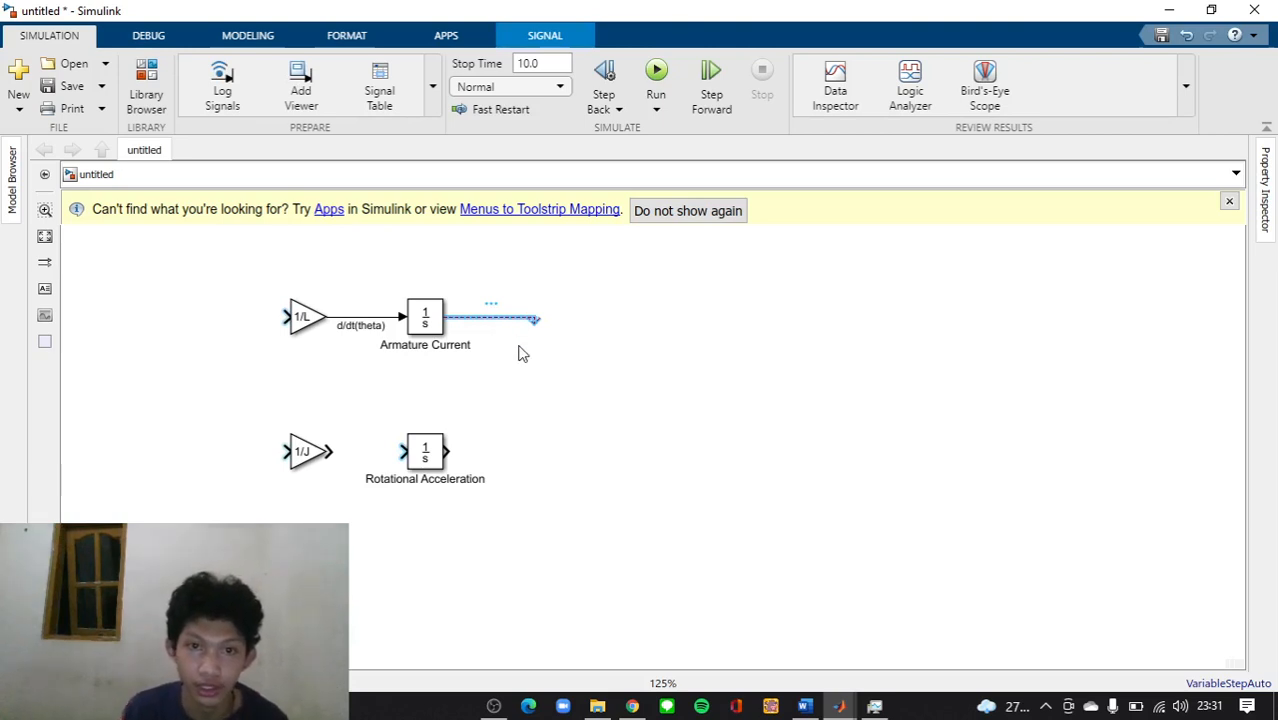
click(504, 308)
click(495, 322)
double_click(495, 323)
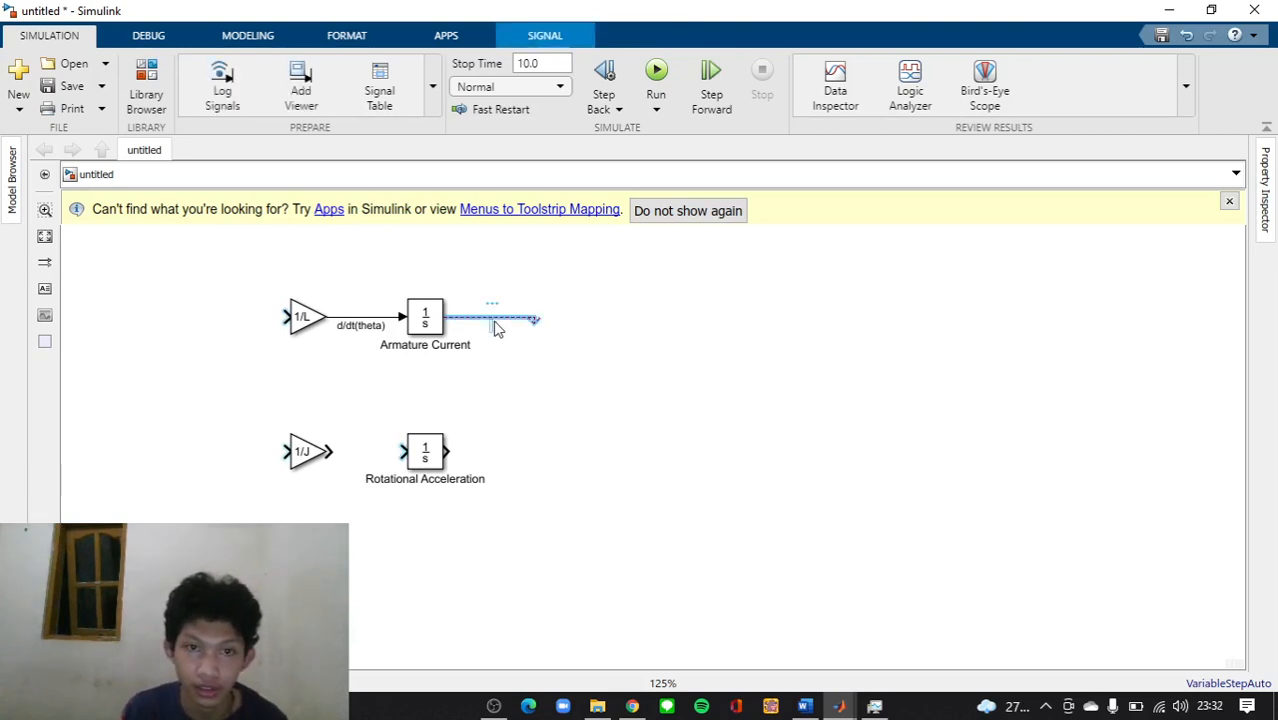
text(i)
click(503, 340)
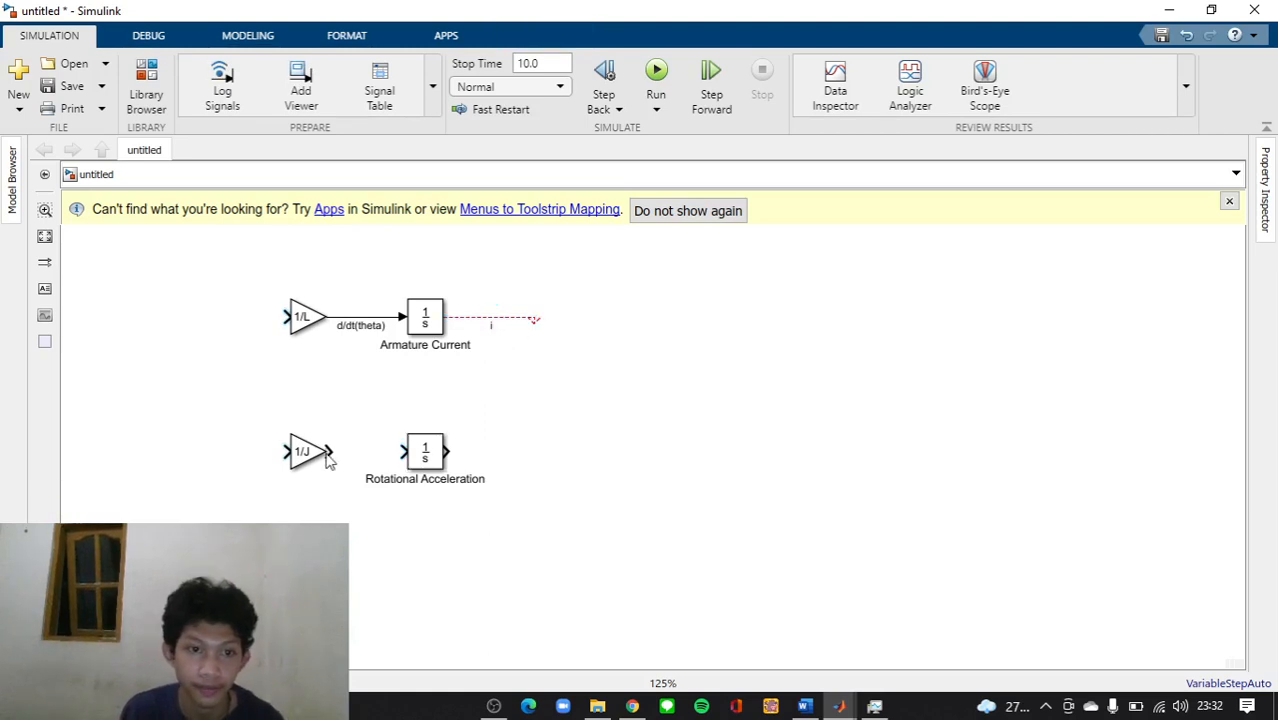
Connect the 1/J Gain block to the Rotational Acceleration integrator and label the signal d2/dt2 (theta)
drag(330, 451, 418, 460)
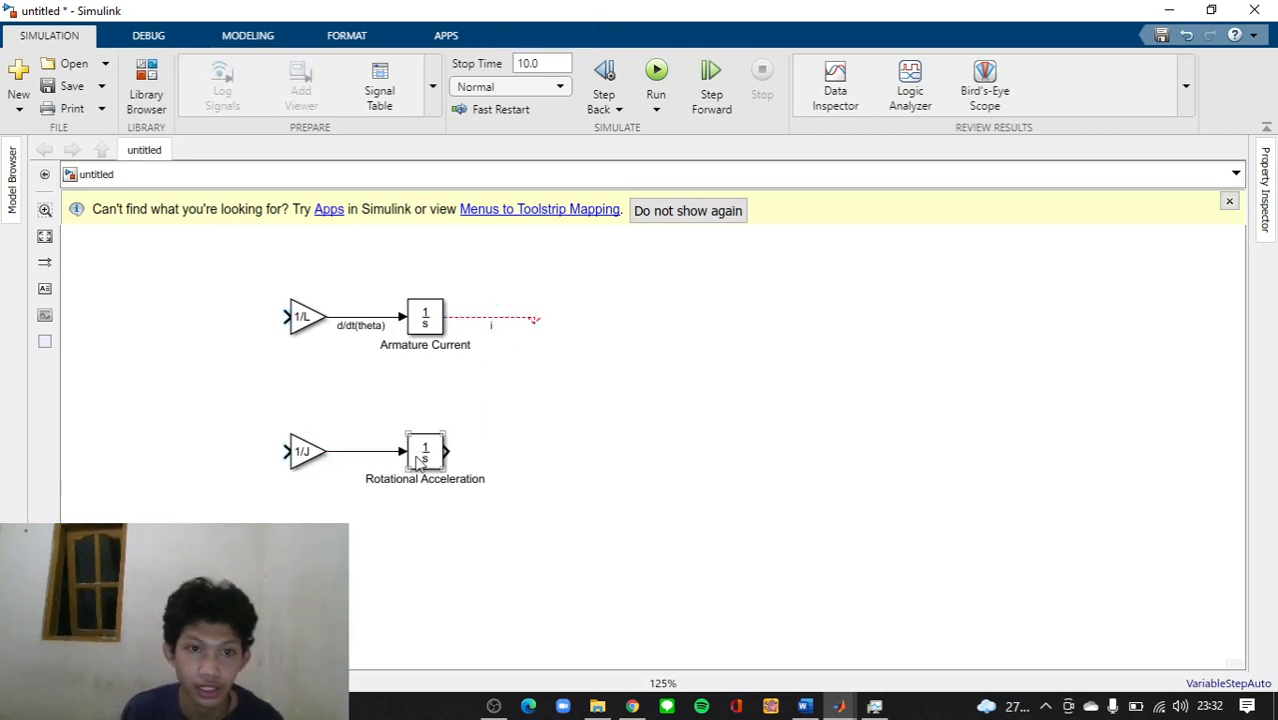
click(364, 458)
double_click(363, 461)
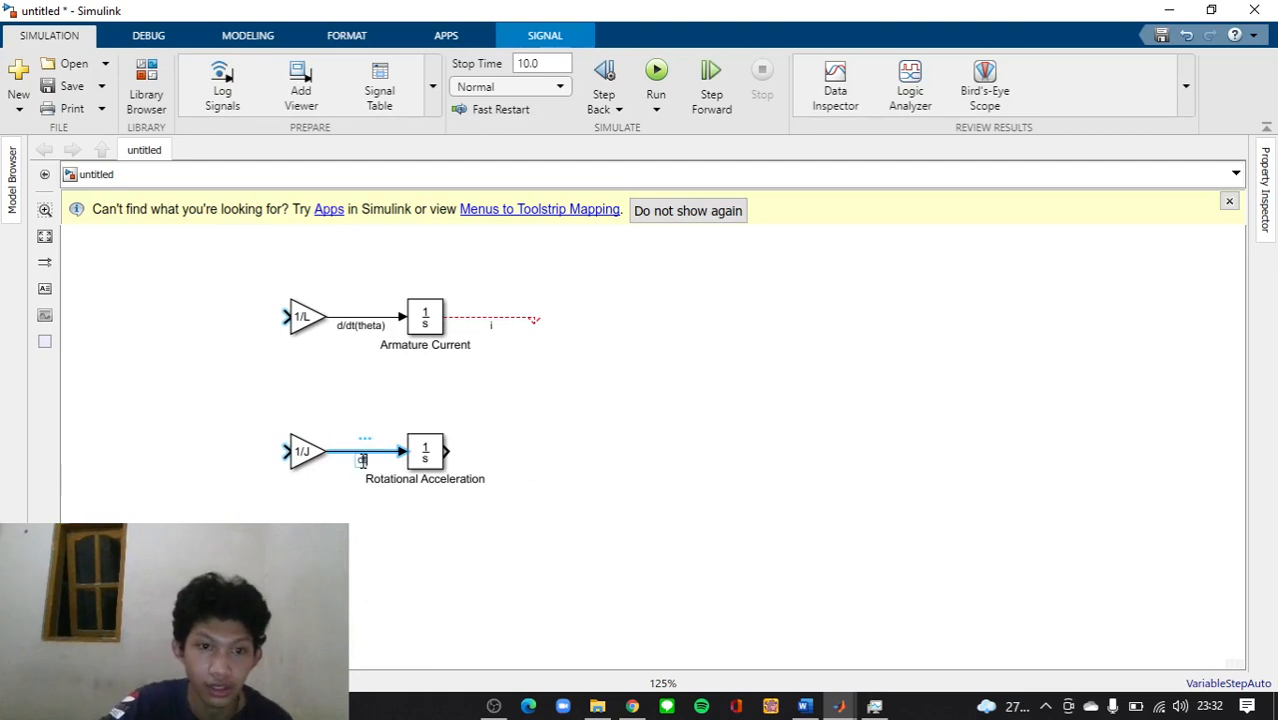
text(d2/d)
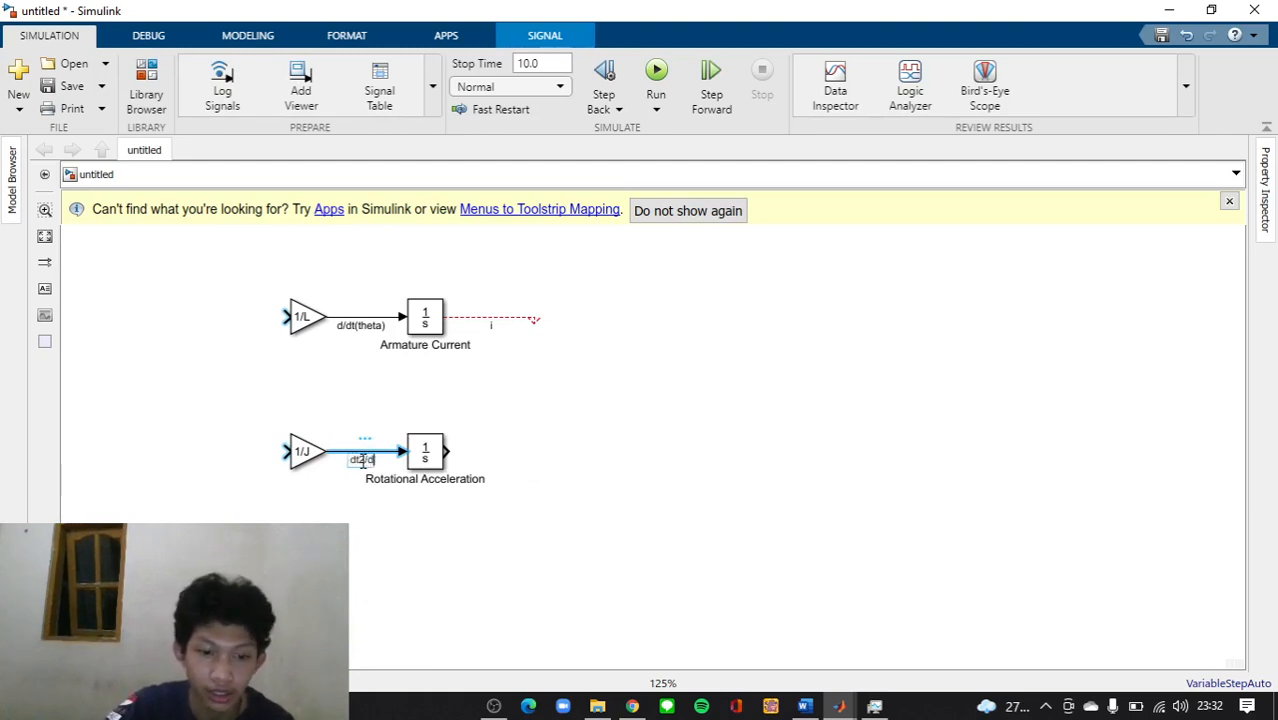
text(t)
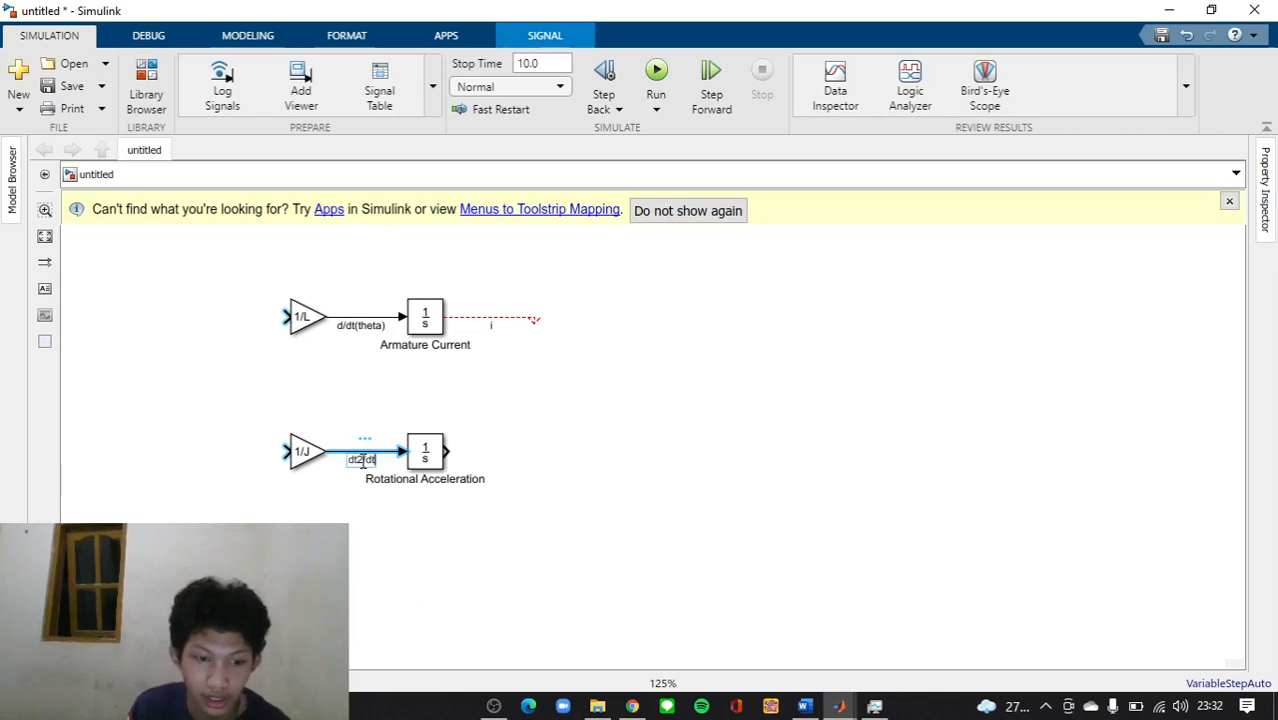
text(2)
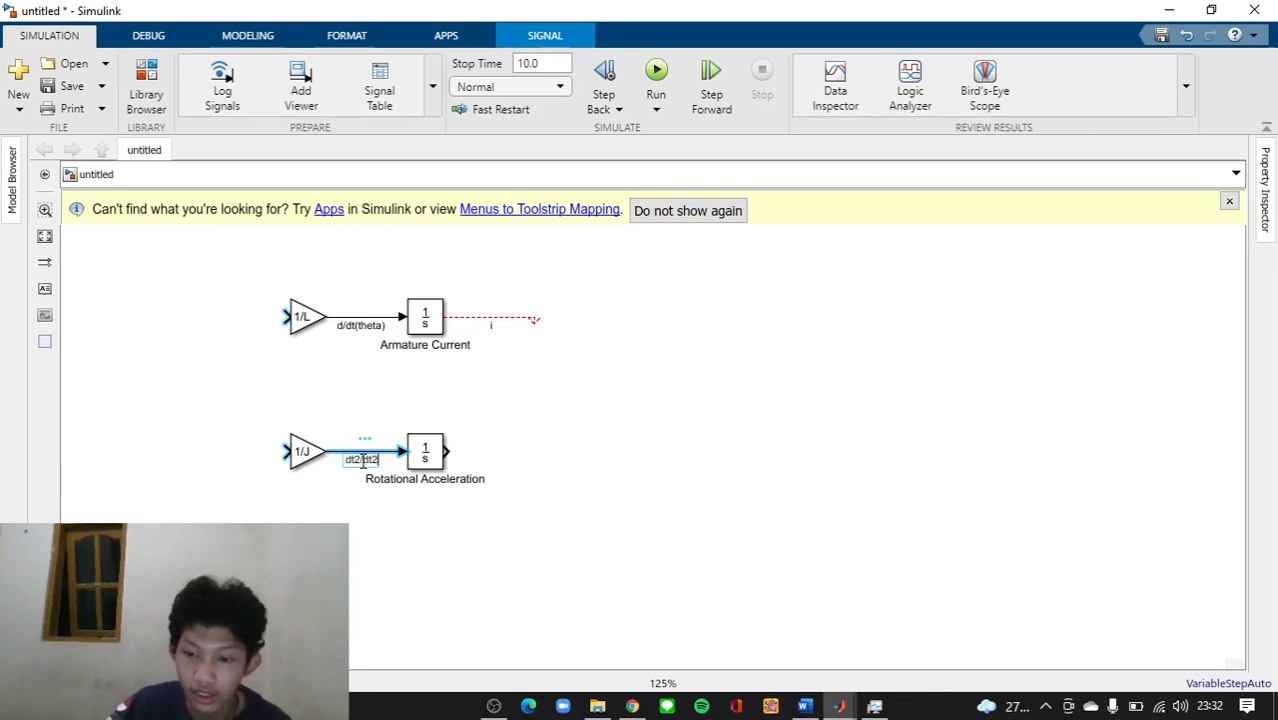
key(BackSpace)
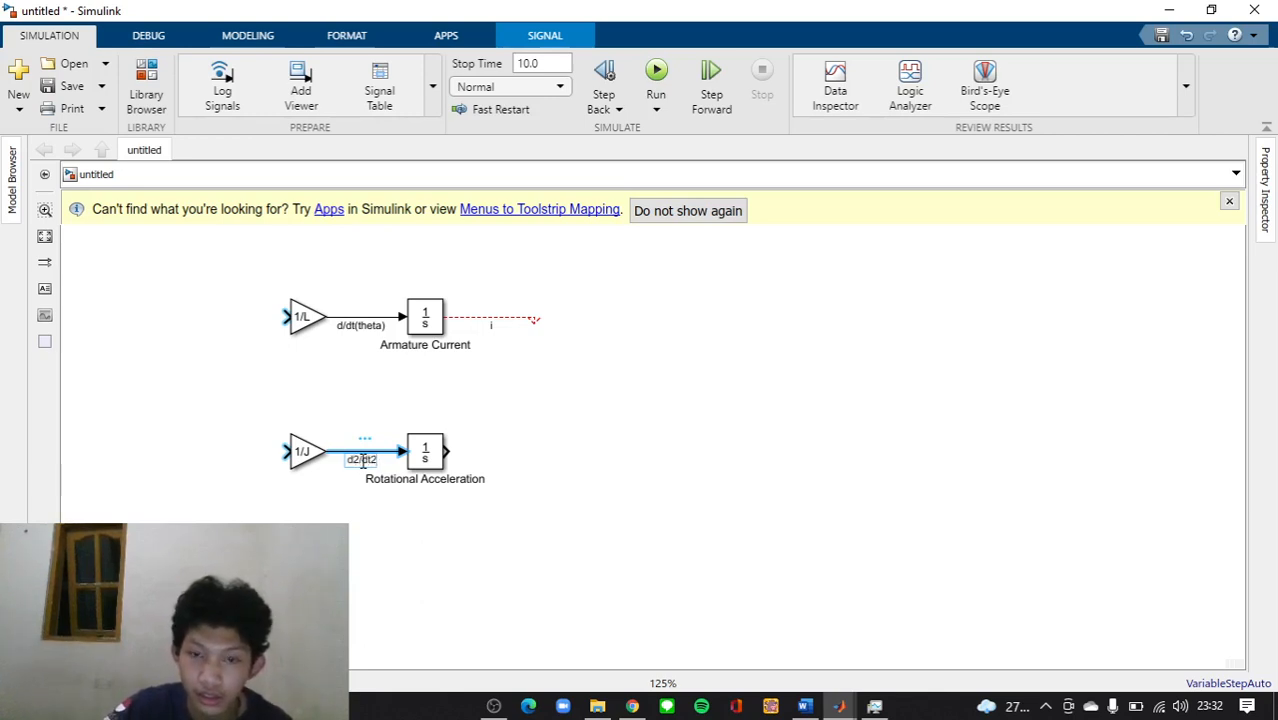
text(())
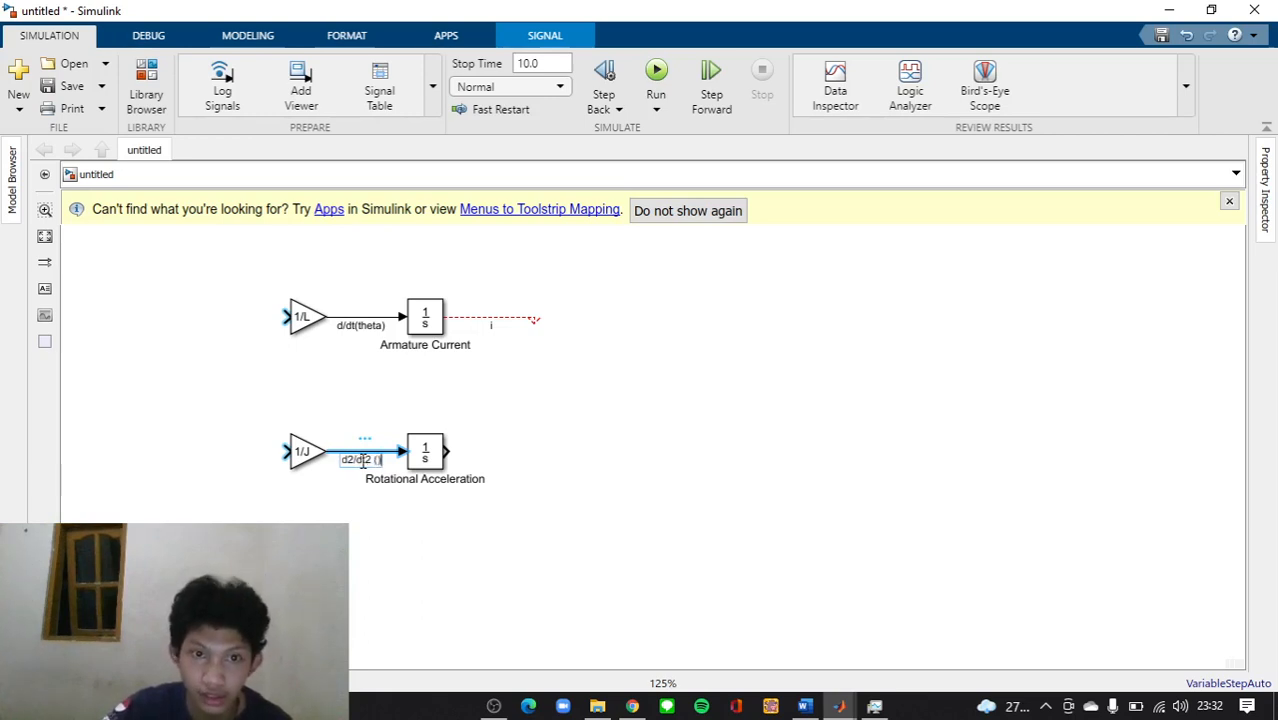
key(Left)
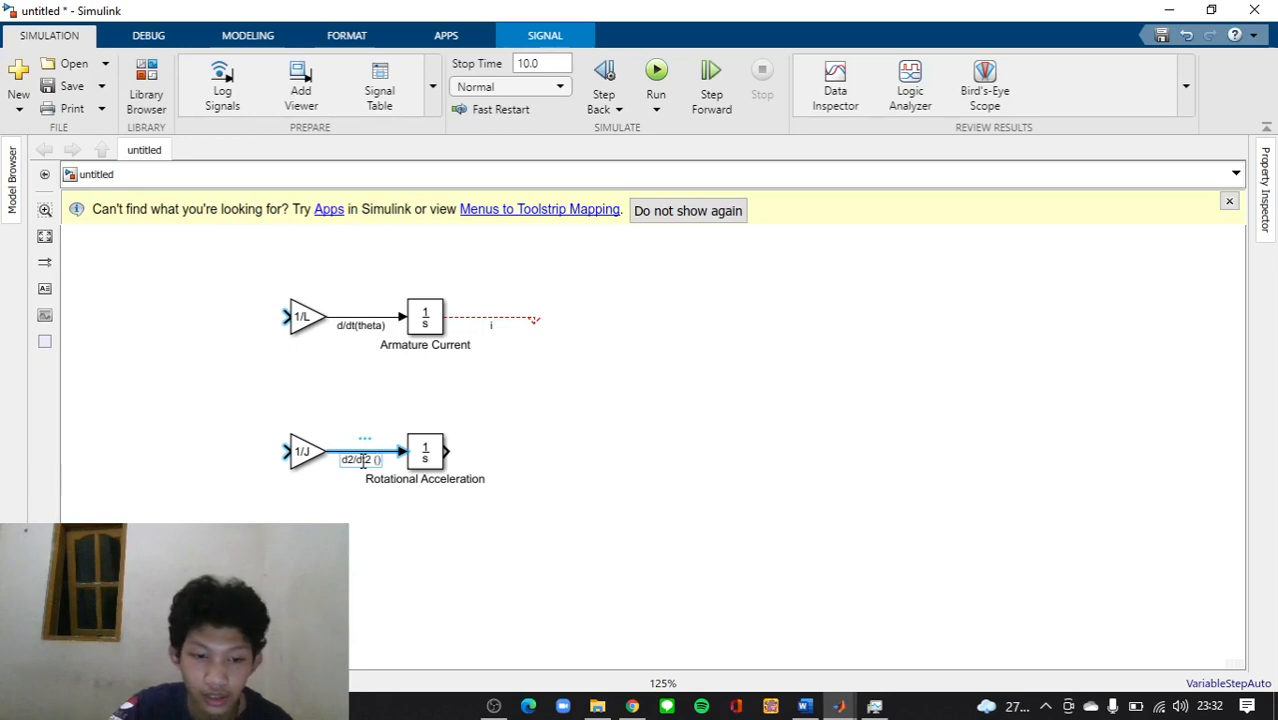
text(theta)
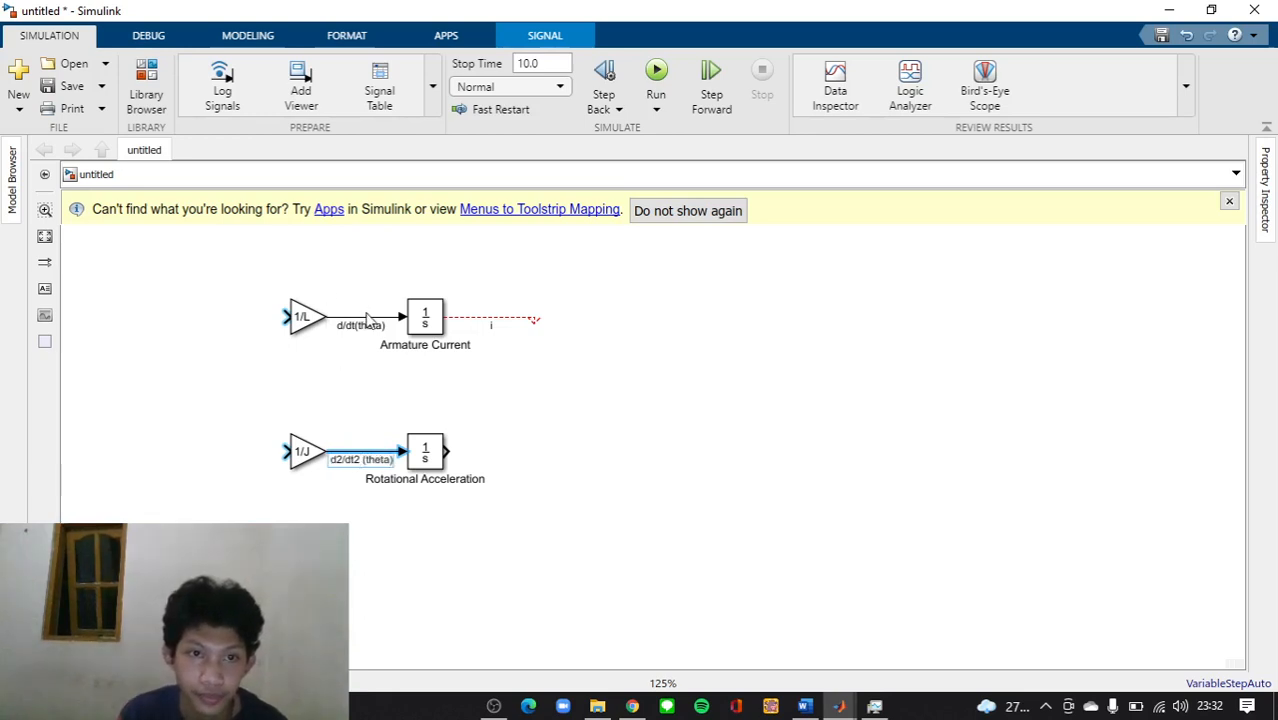
Change the label of the signal entering the Armature Current integrator to d/dt(i)
click(382, 325)
key(BackSpace)
key(BackSpace)
key(BackSpace)
key(BackSpace)
key(BackSpace)
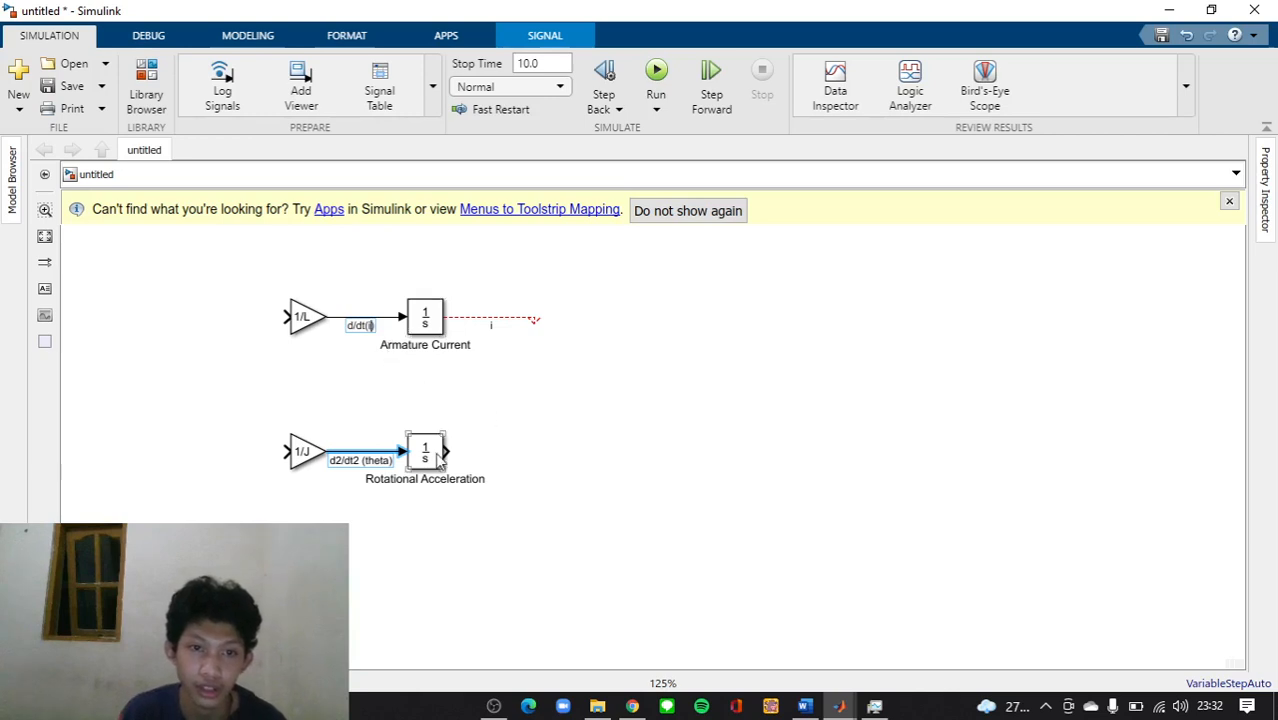
Draw an open-ended output line from the Rotational Acceleration integrator and label the signal theta
drag(447, 451, 537, 452)
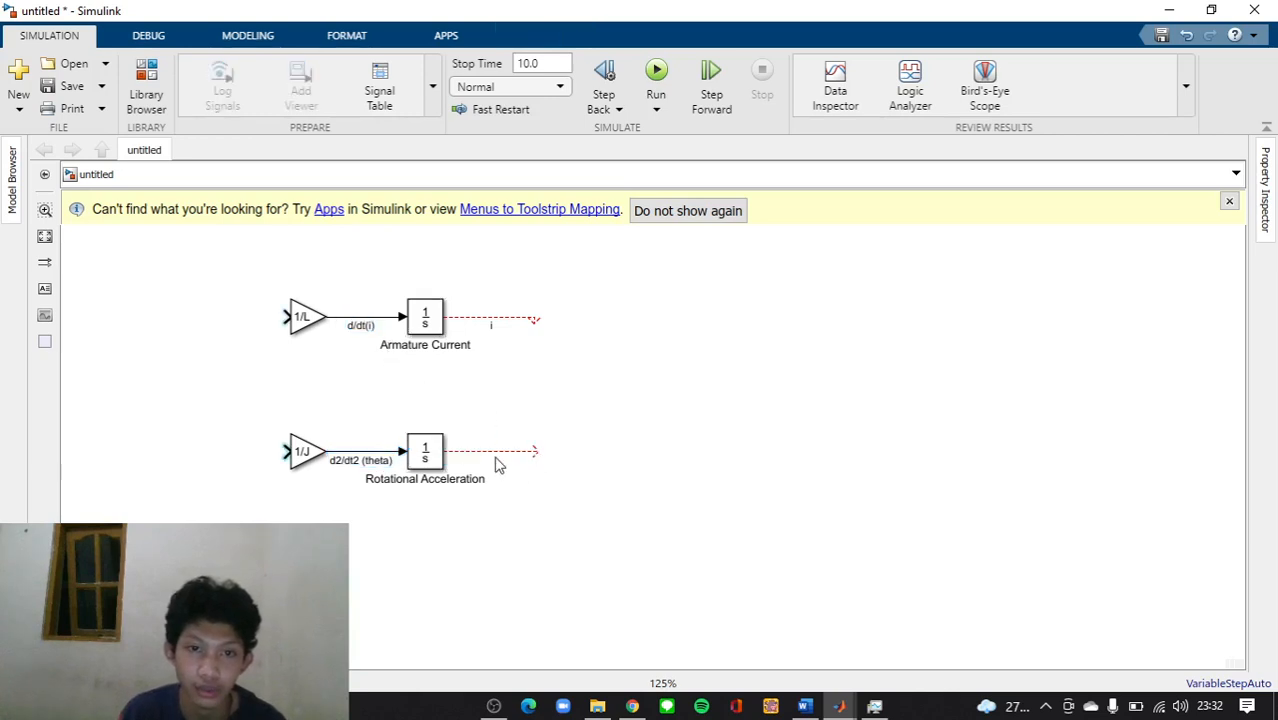
click(495, 452)
click(493, 462)
double_click(492, 452)
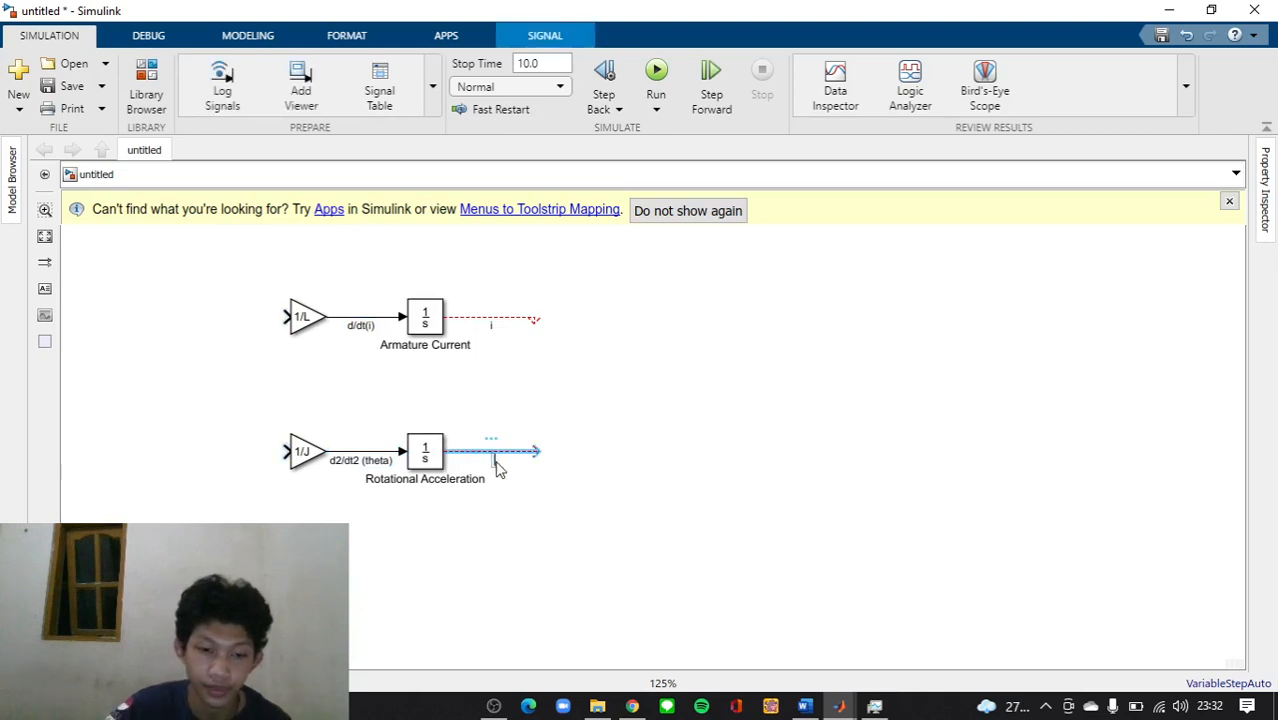
text(theta)
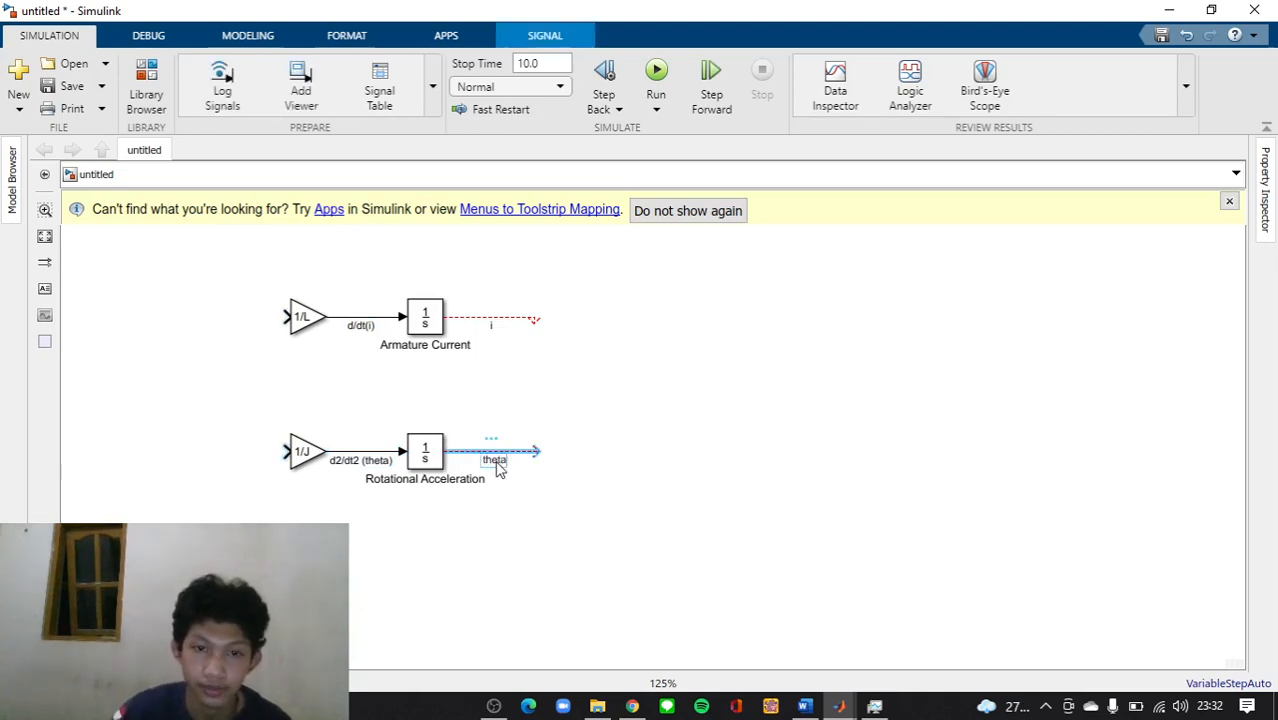
click(645, 472)
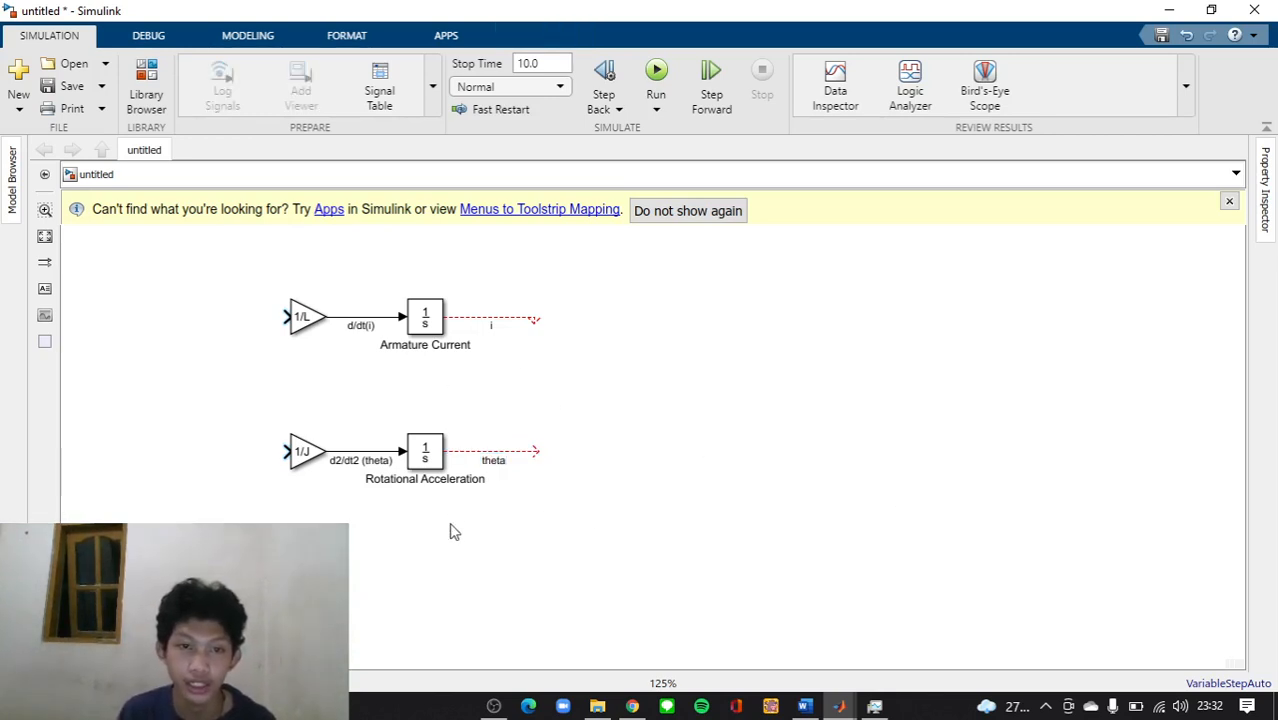
Insert a Gain block below the Rotational Acceleration integrator with gain b and name it damping
double_click(416, 531)
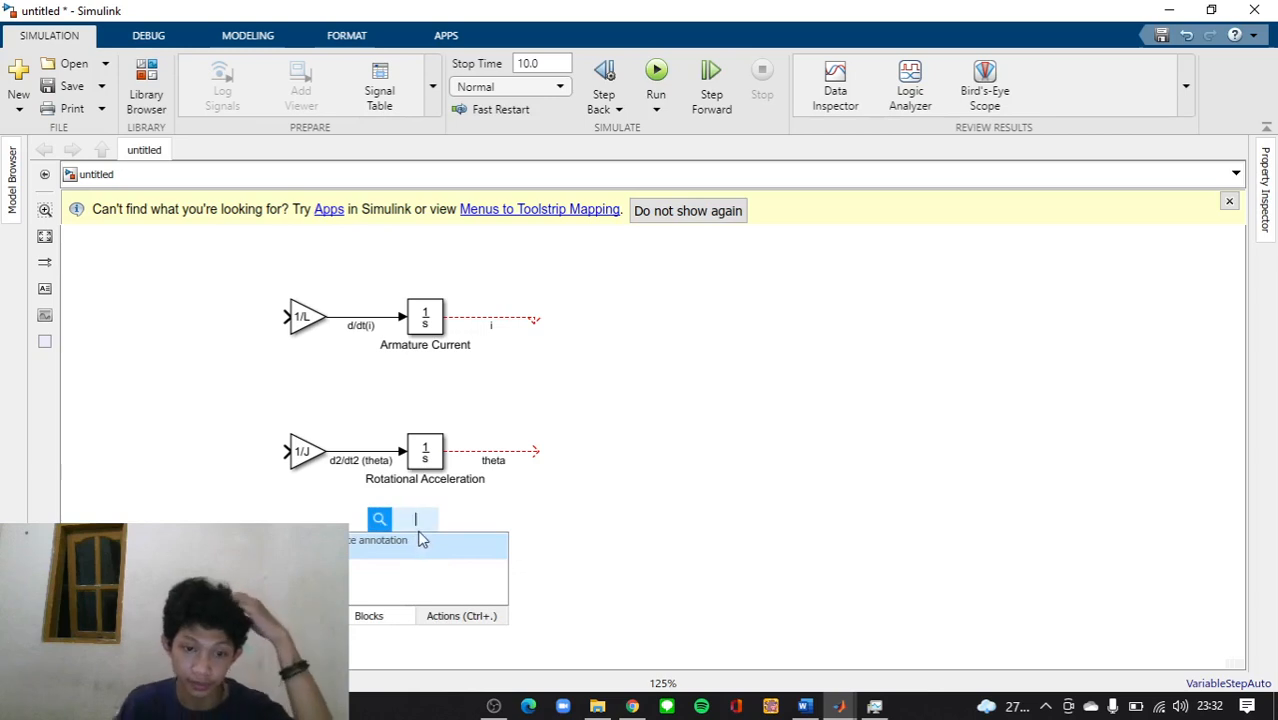
text(gain)
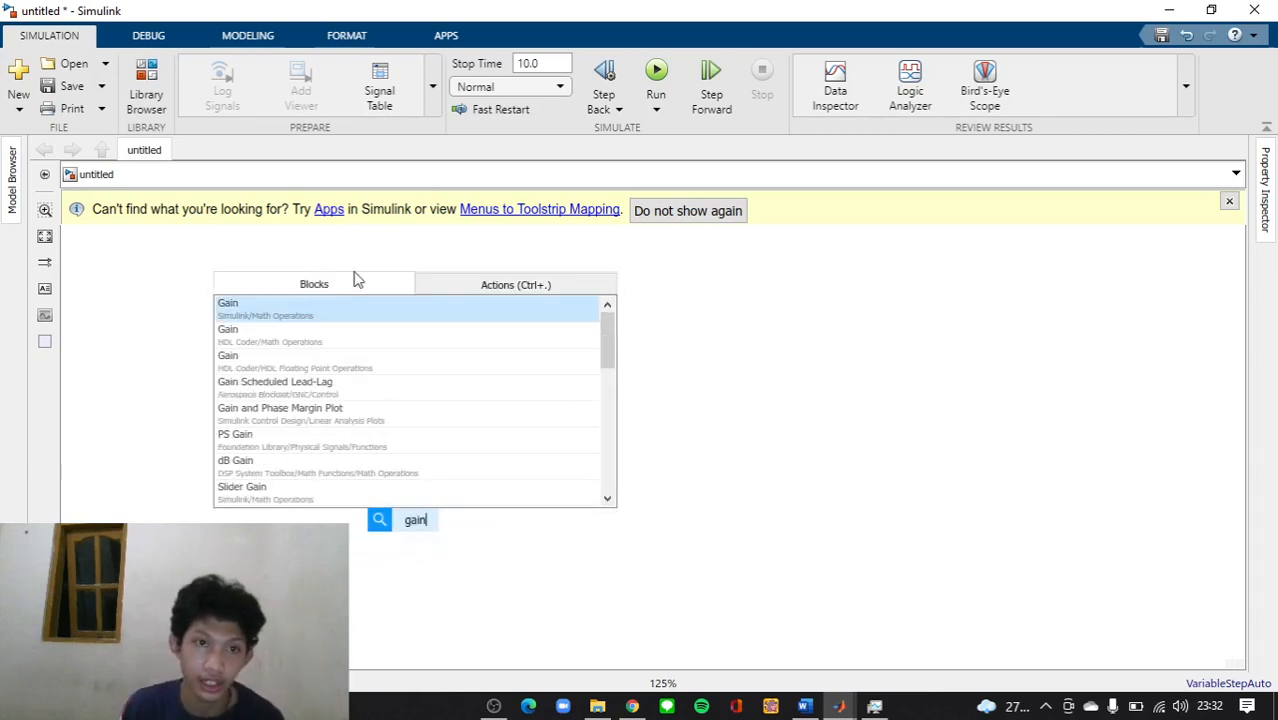
click(360, 310)
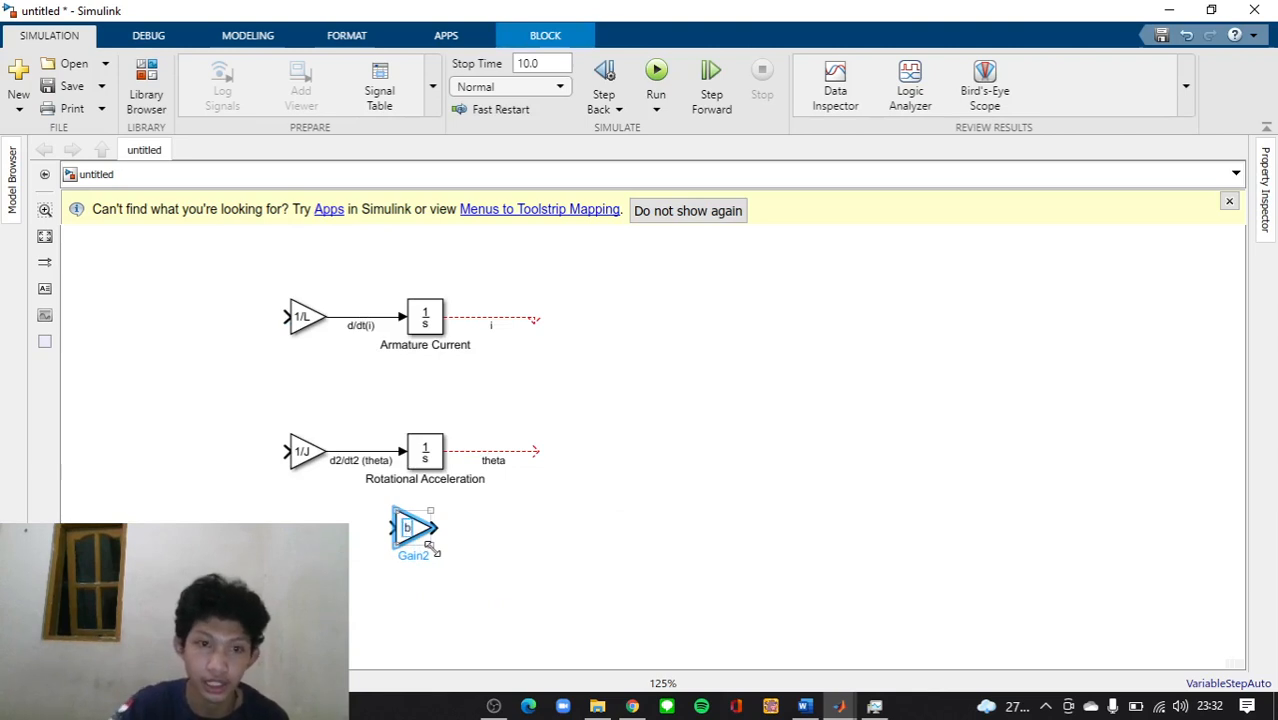
click(412, 557)
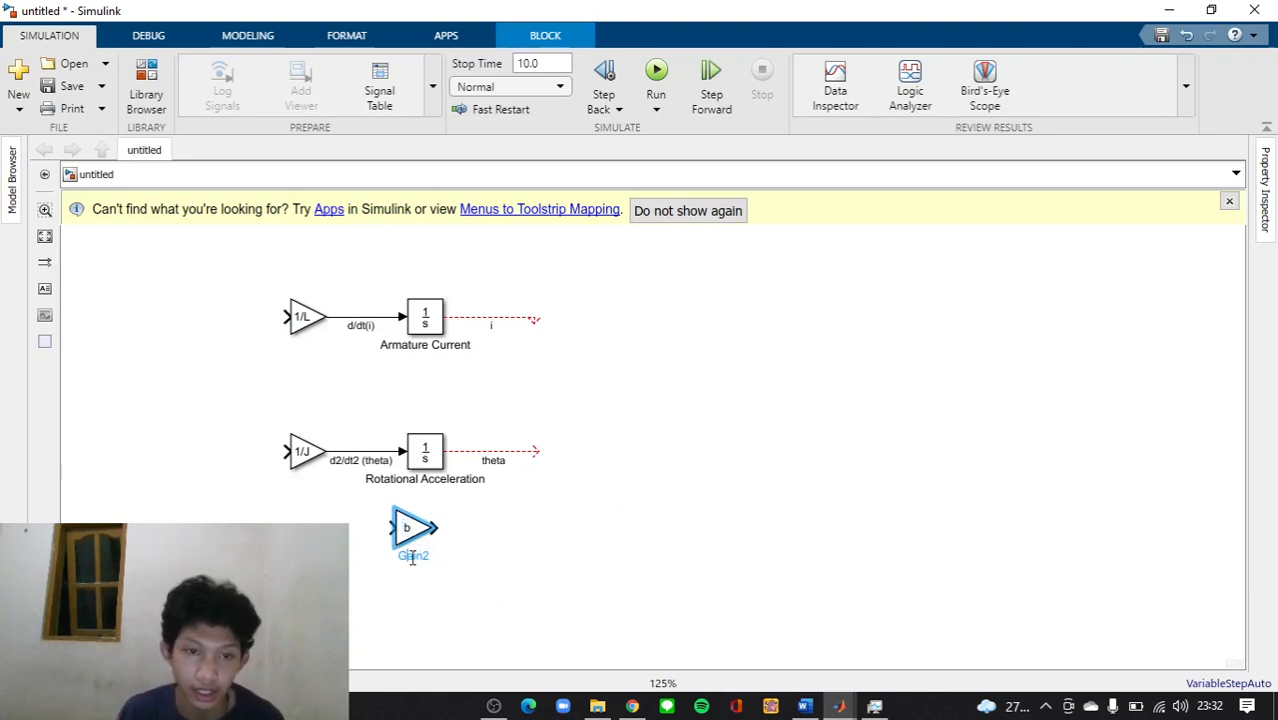
double_click(413, 556)
text(dam)
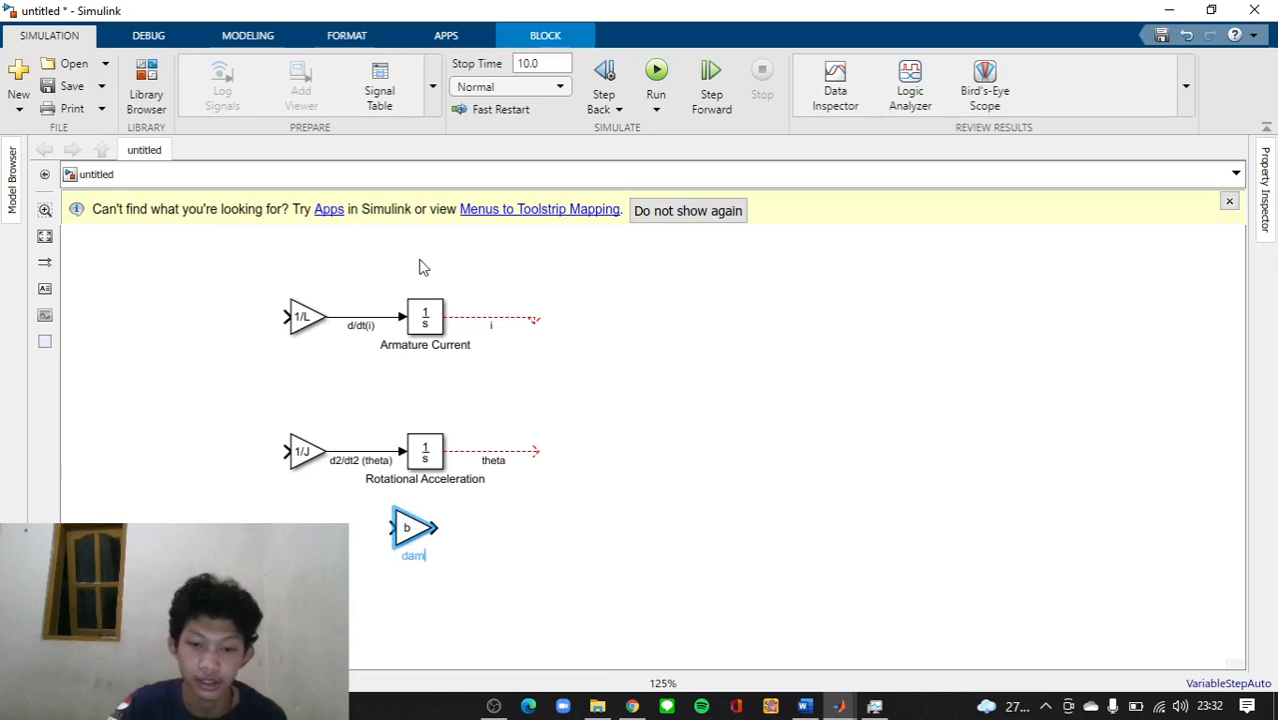
text(ping)
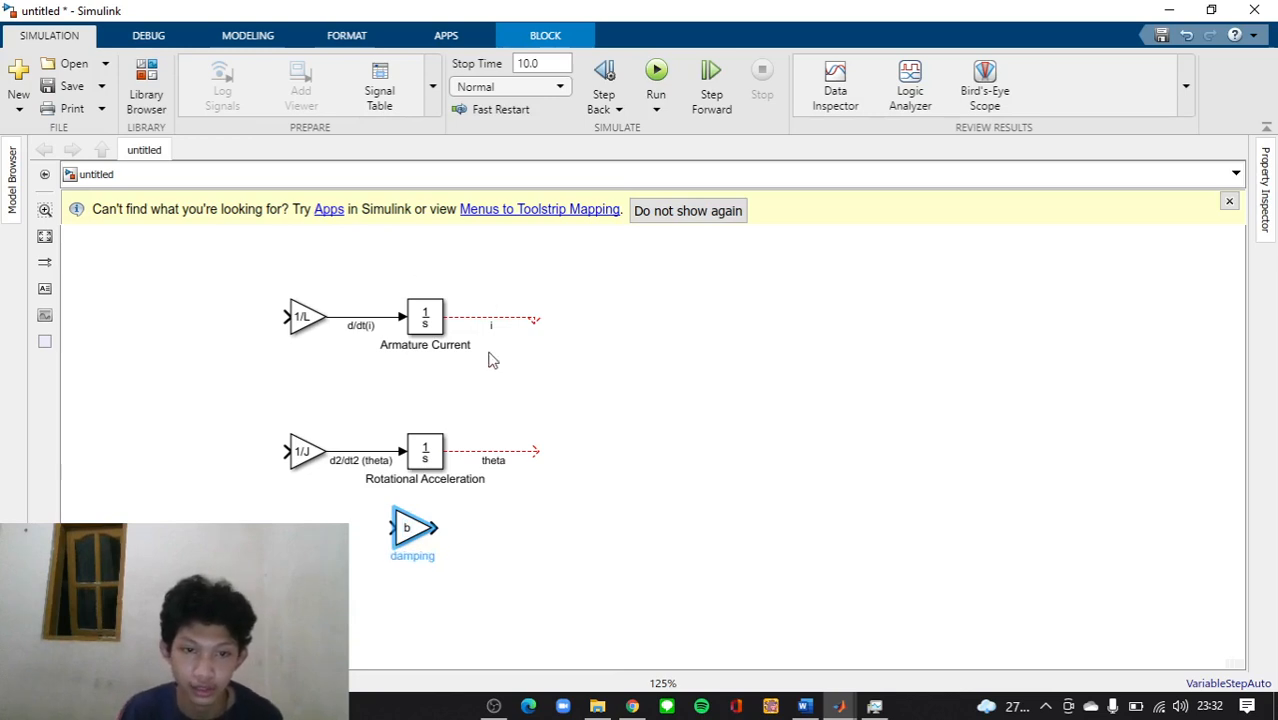
click(496, 482)
Flip the damping block horizontally and connect the open theta line to its input
click(427, 538)
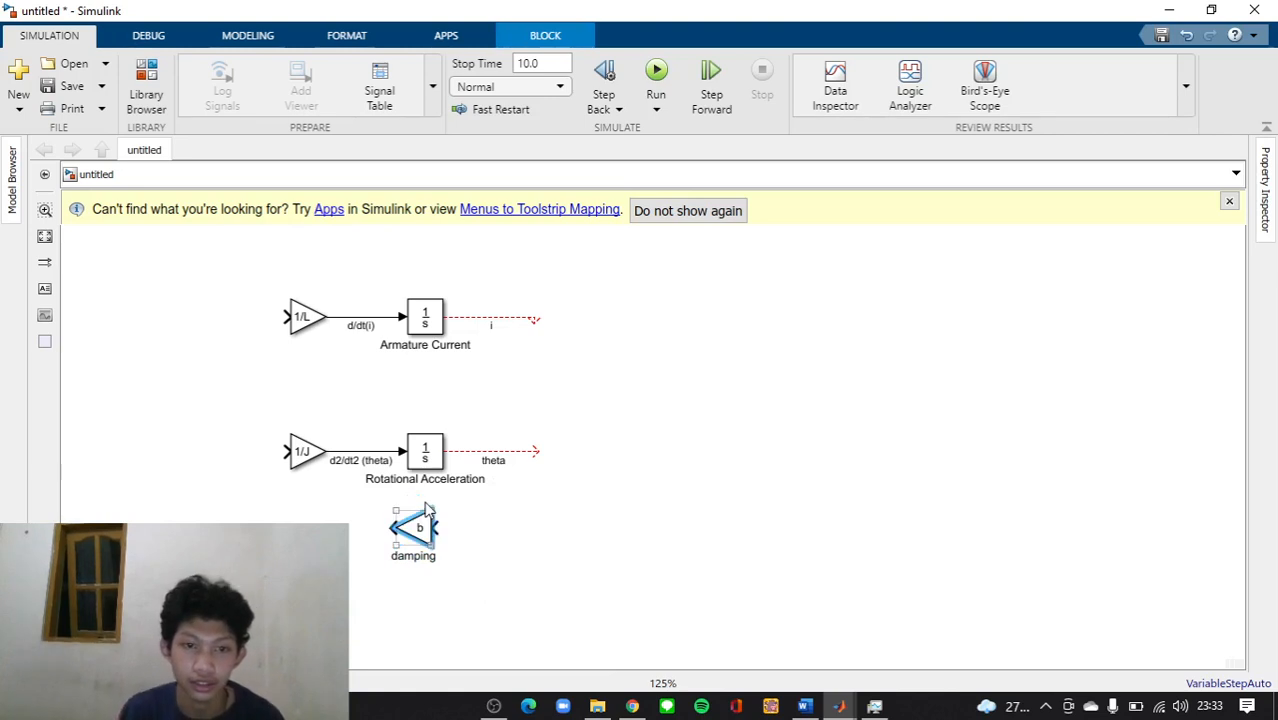
key(ctrl+i)
click(522, 551)
click(533, 450)
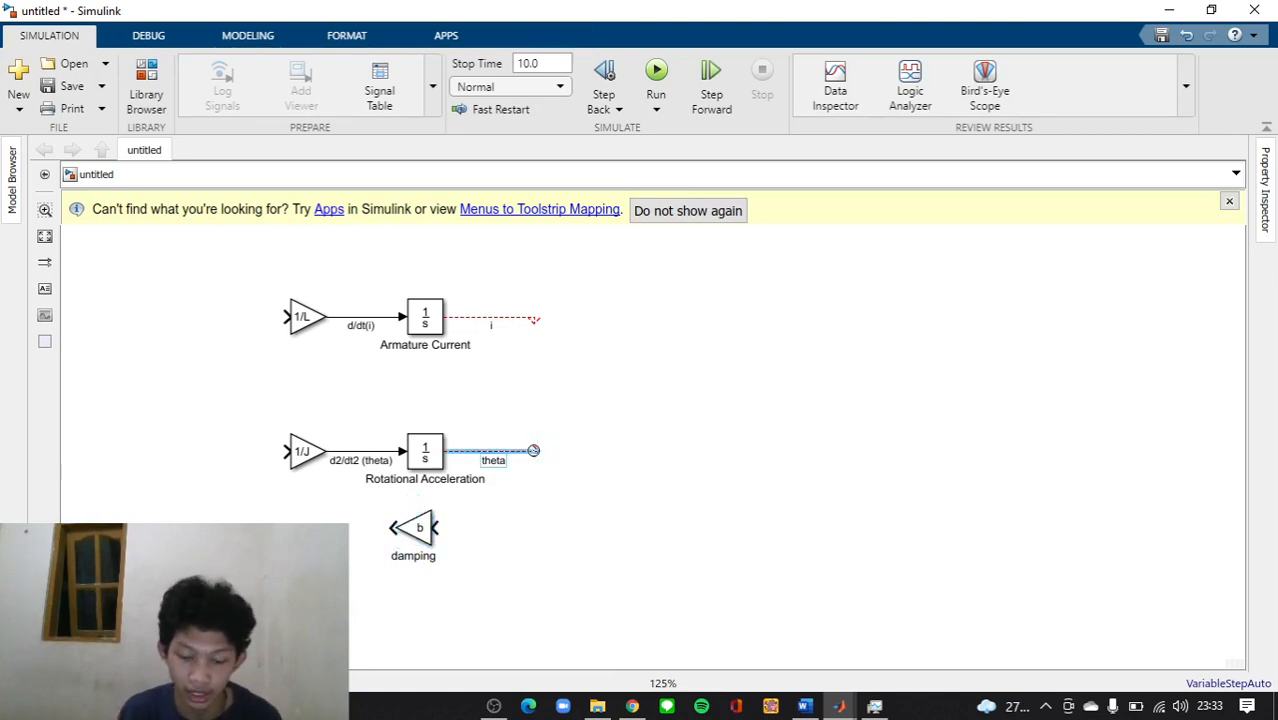
drag(537, 451, 438, 527)
click(591, 490)
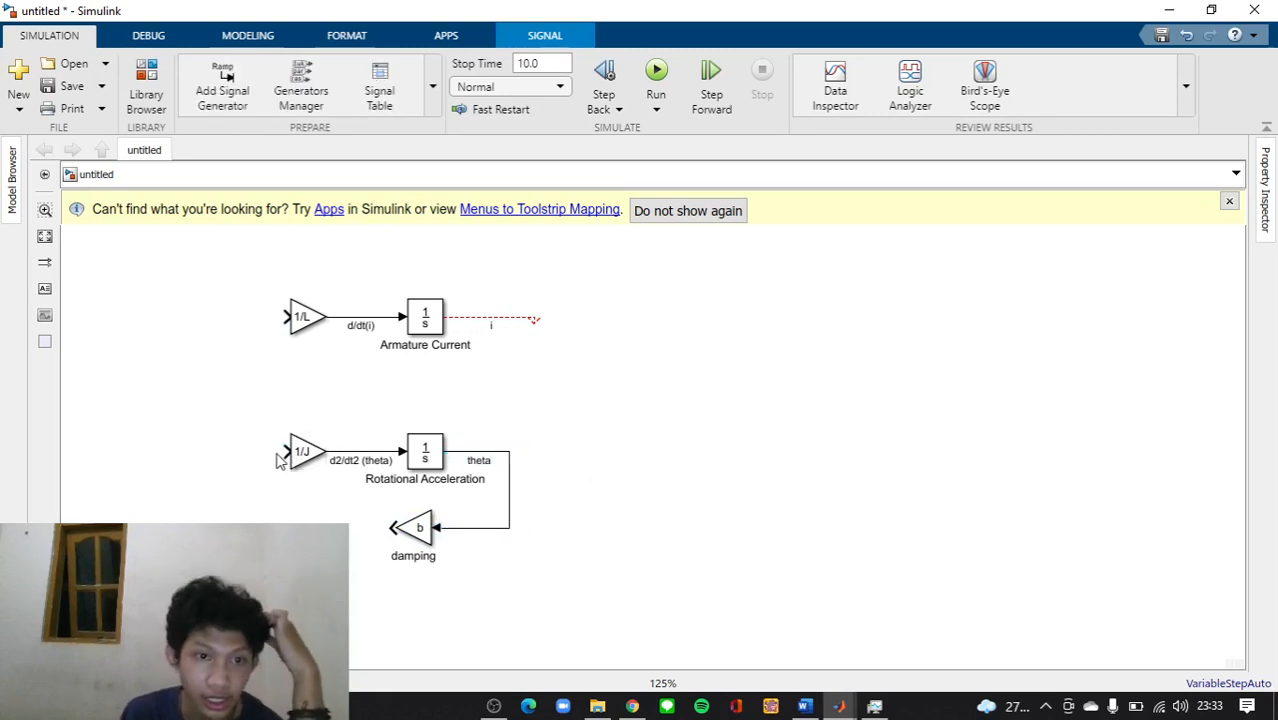
Insert two Simulink Math Operations Add blocks, placing one before the 1/J gain and the other before the 1/L gain
right_click(665, 366)
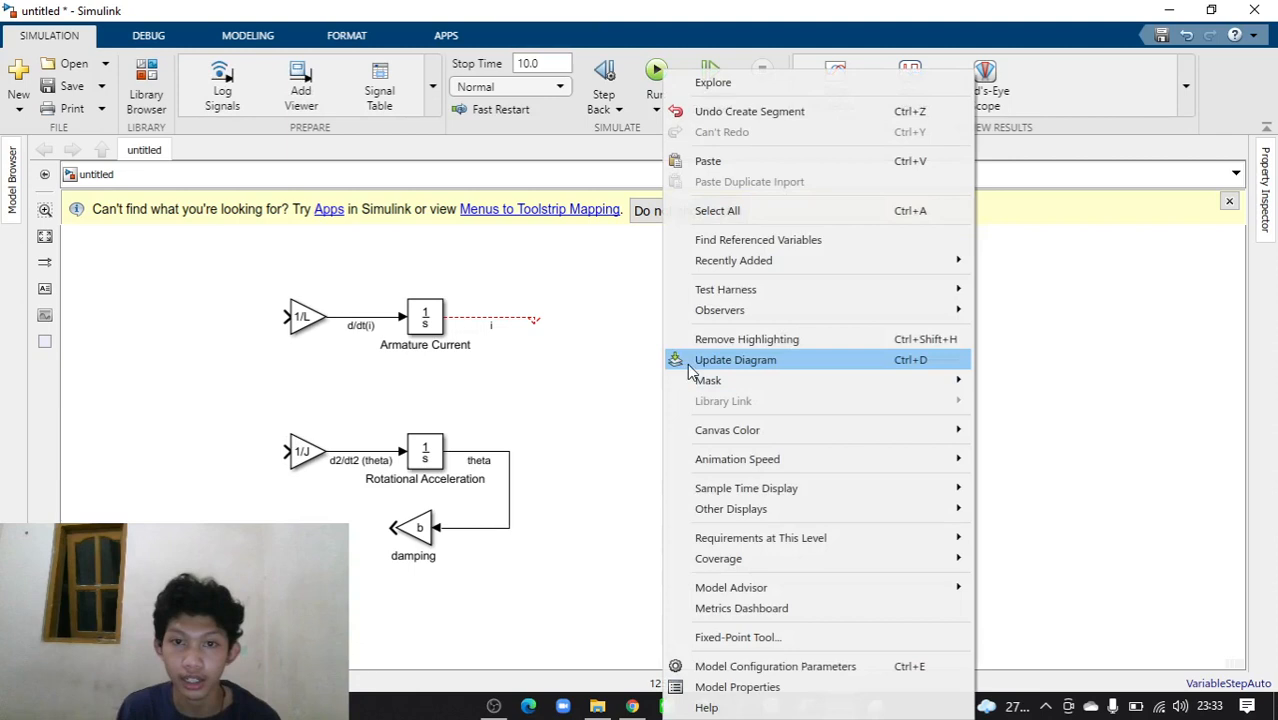
click(545, 434)
double_click(747, 357)
text(add)
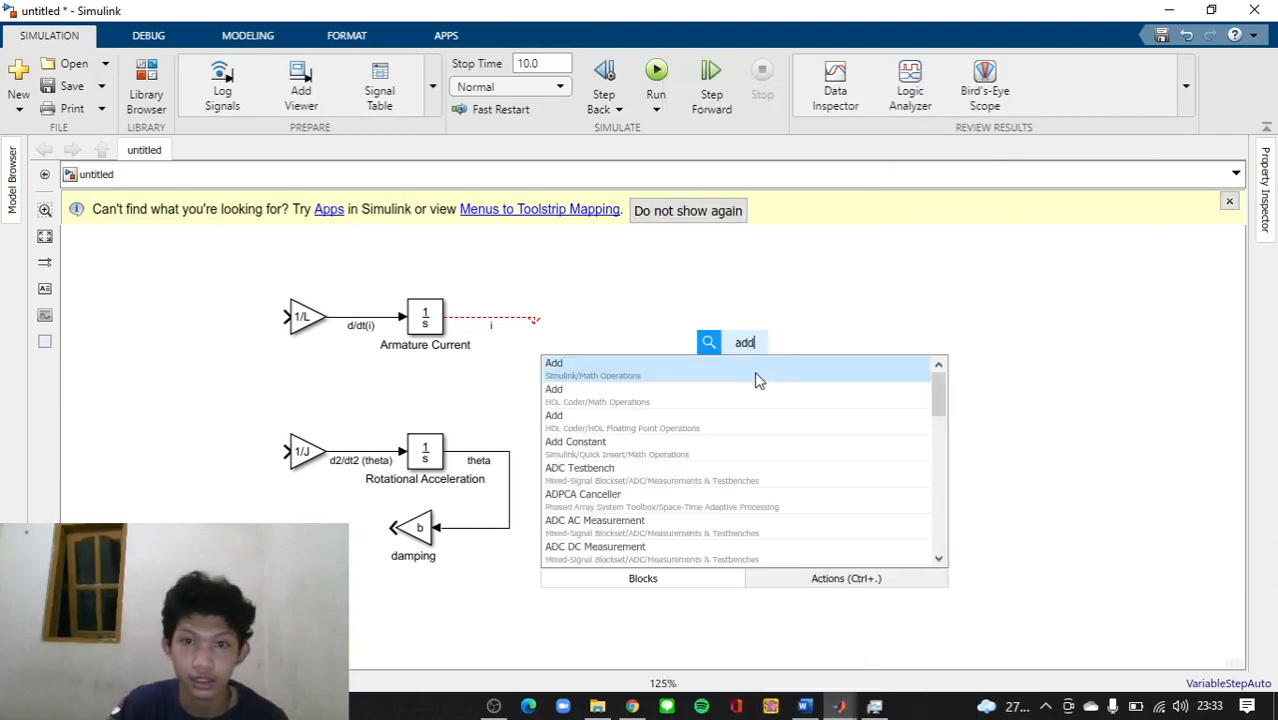
key(Return)
double_click(750, 468)
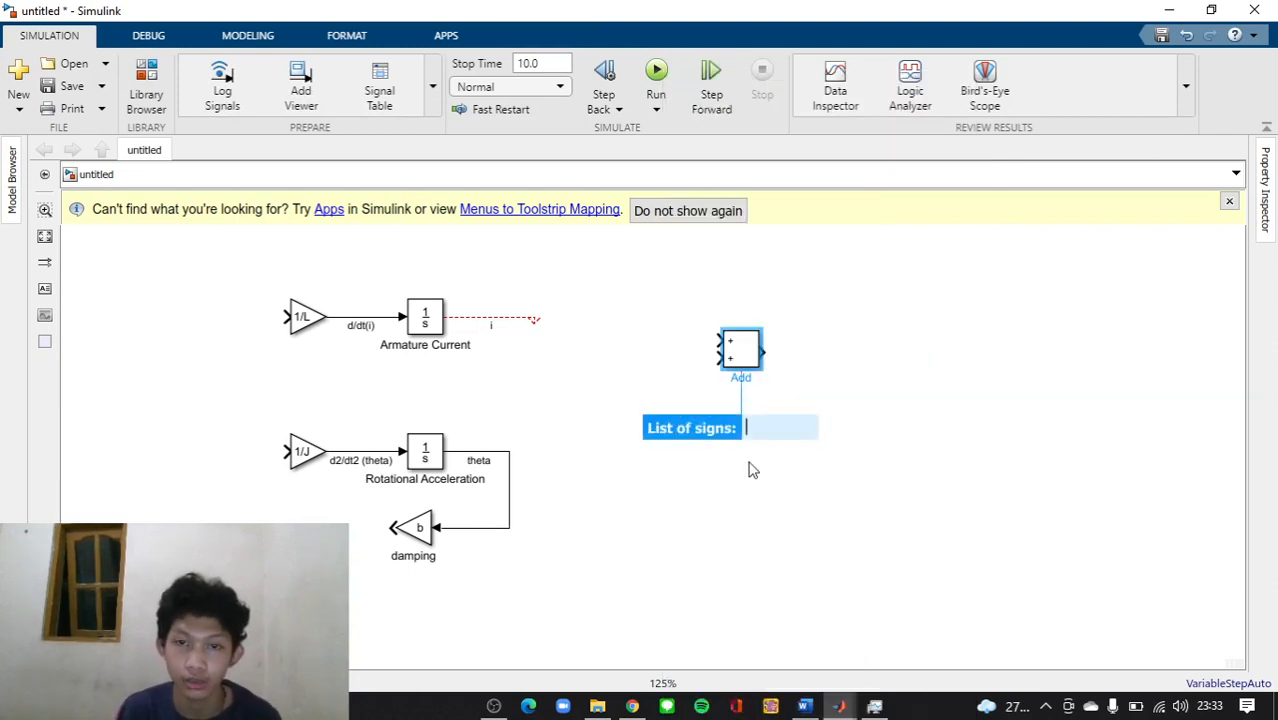
text(add)
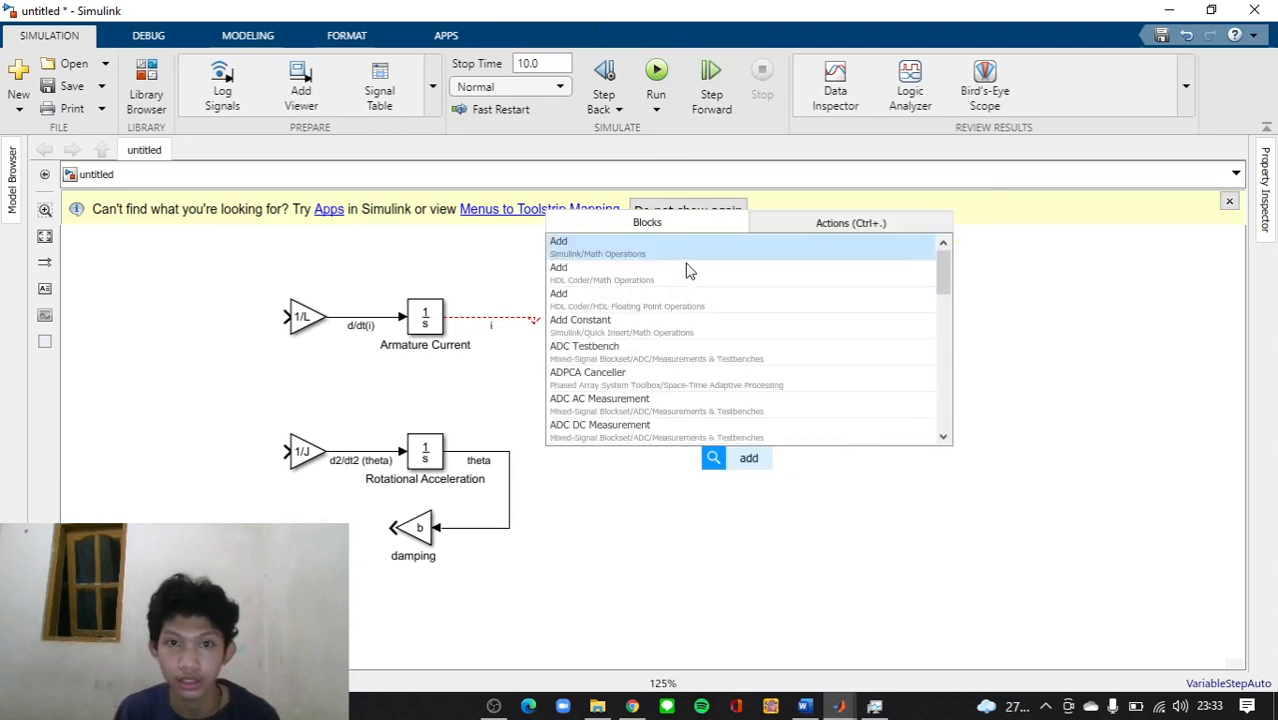
click(688, 268)
drag(735, 462, 171, 452)
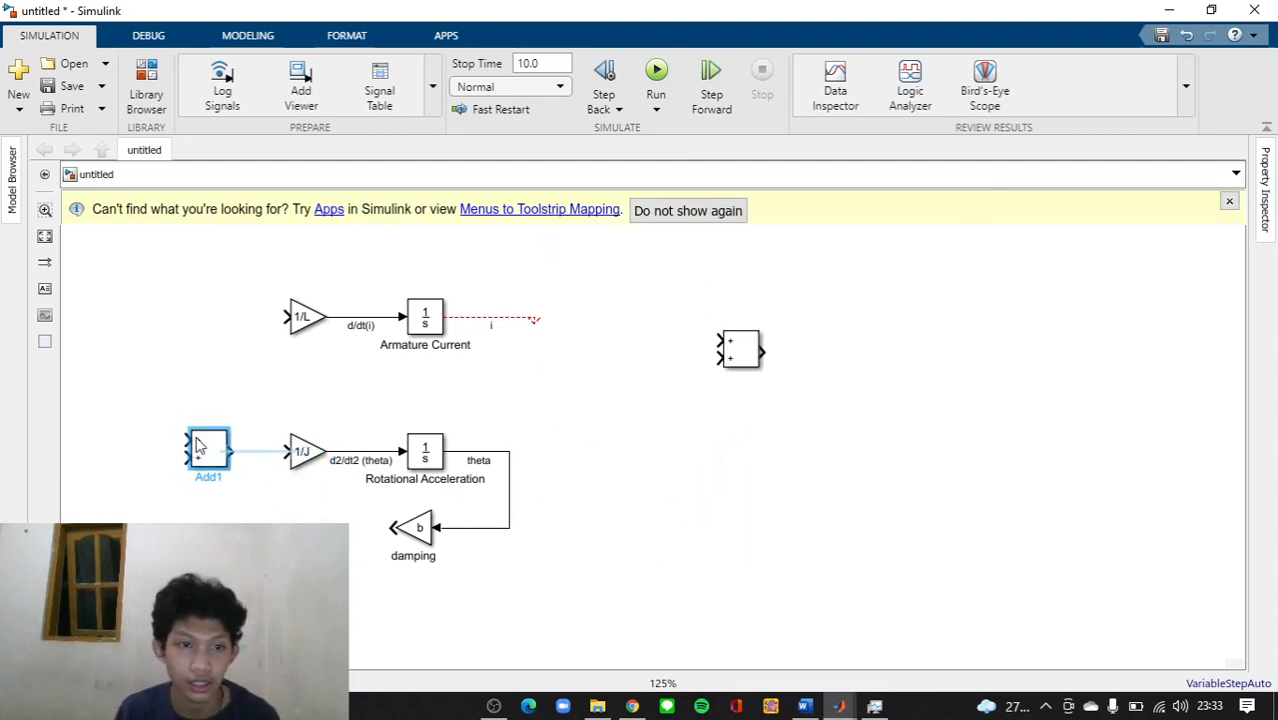
drag(732, 345, 201, 316)
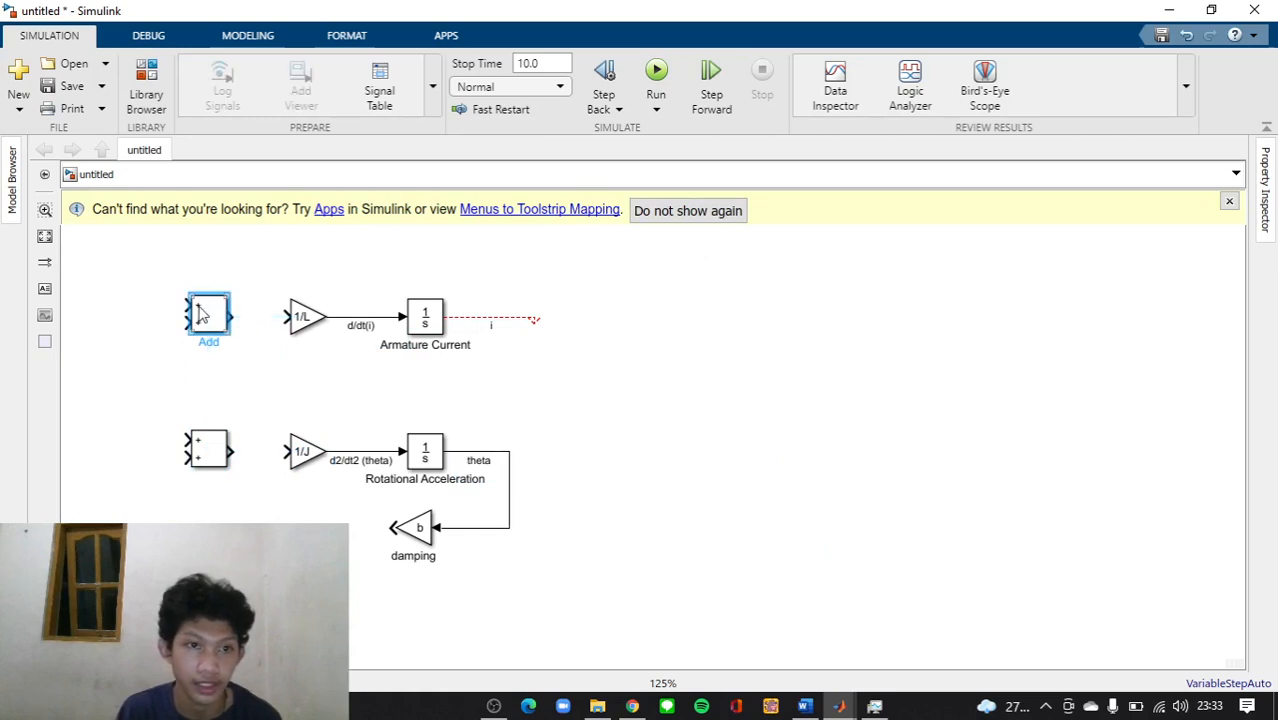
Set the list of signs of the Add block before the 1/L gain to -+-
double_click(201, 316)
drag(251, 336, 280, 337)
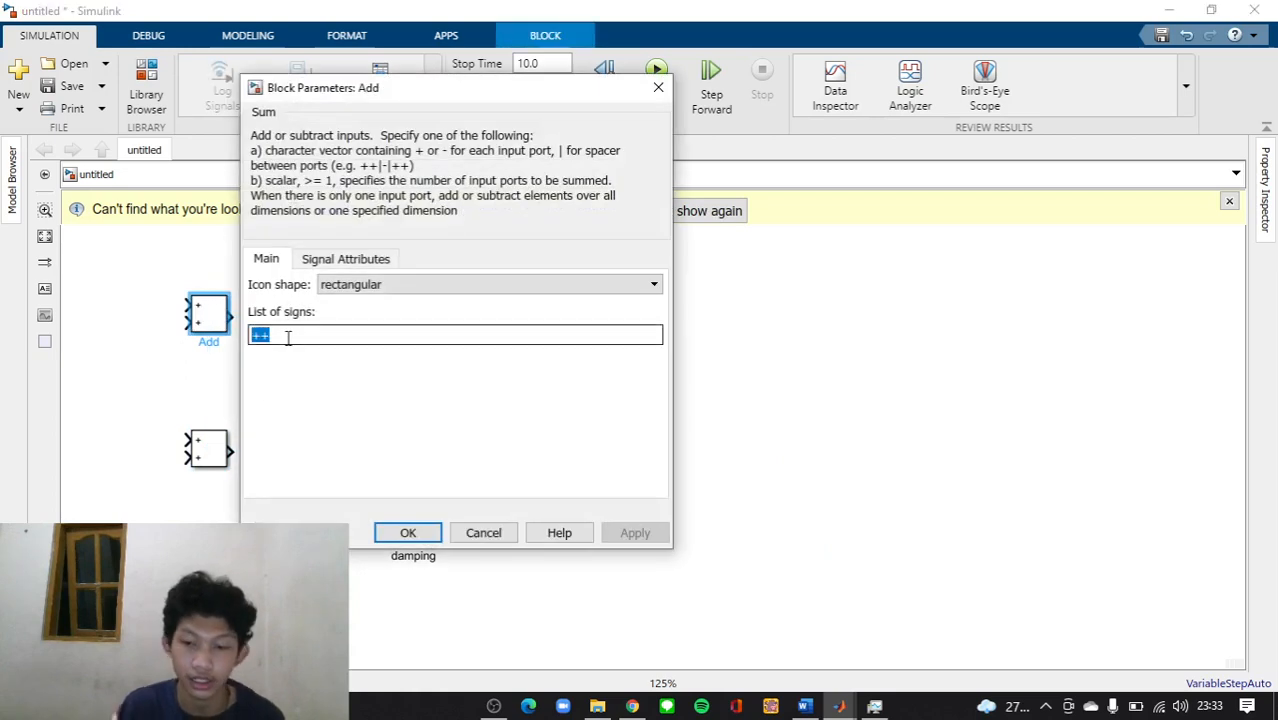
key(BackSpace)
text(-|-)
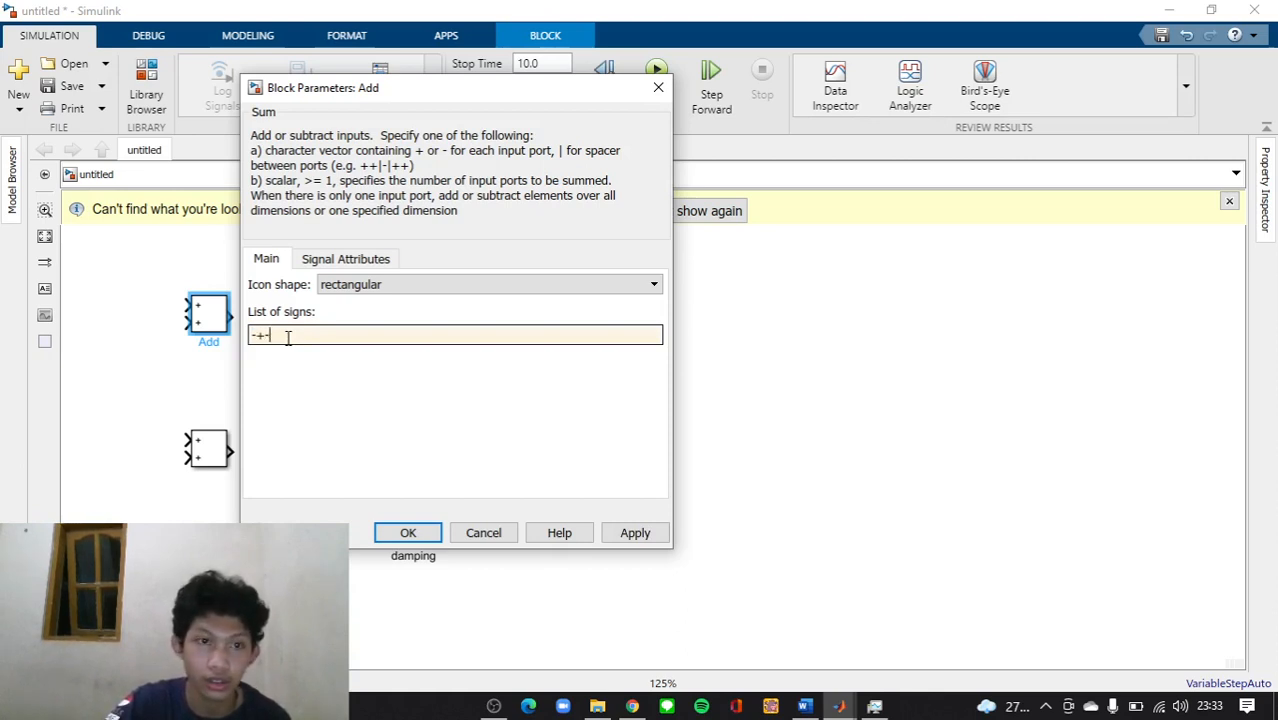
key(Return)
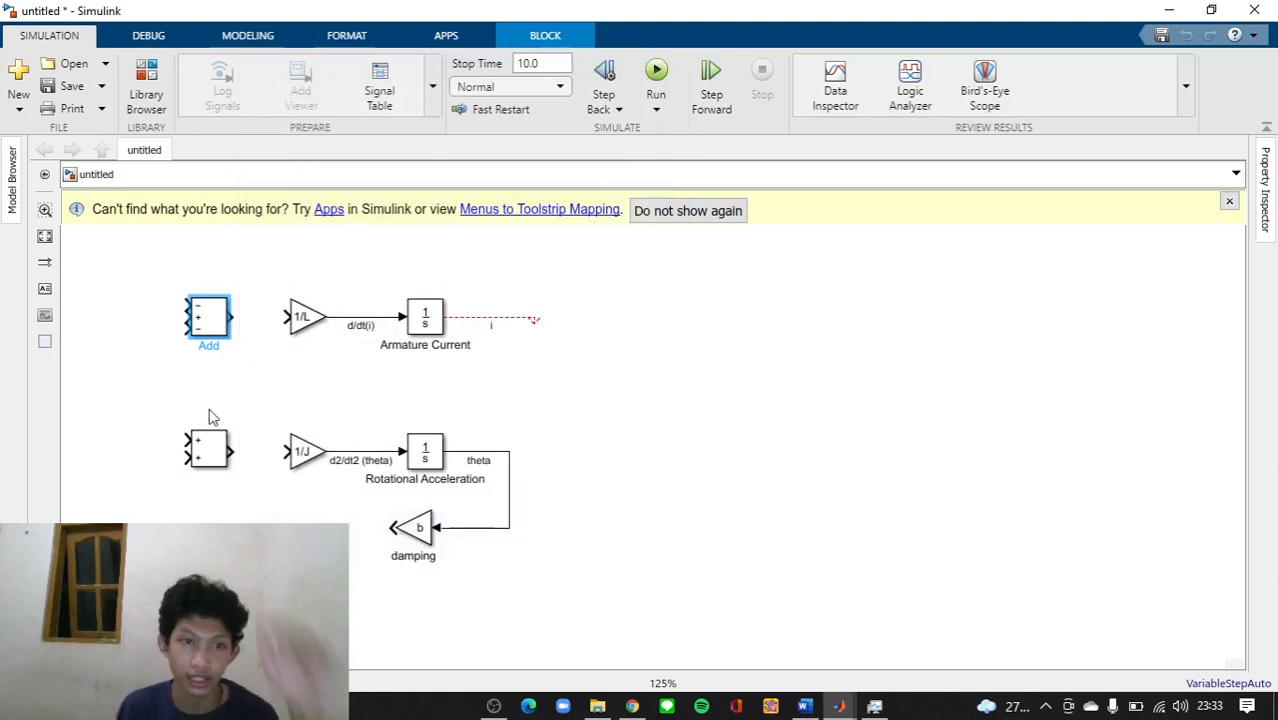
Set the signs of the Add block before the 1/J gain to +-, and connect both Add blocks' outputs to their adjacent gains
double_click(210, 455)
double_click(258, 468)
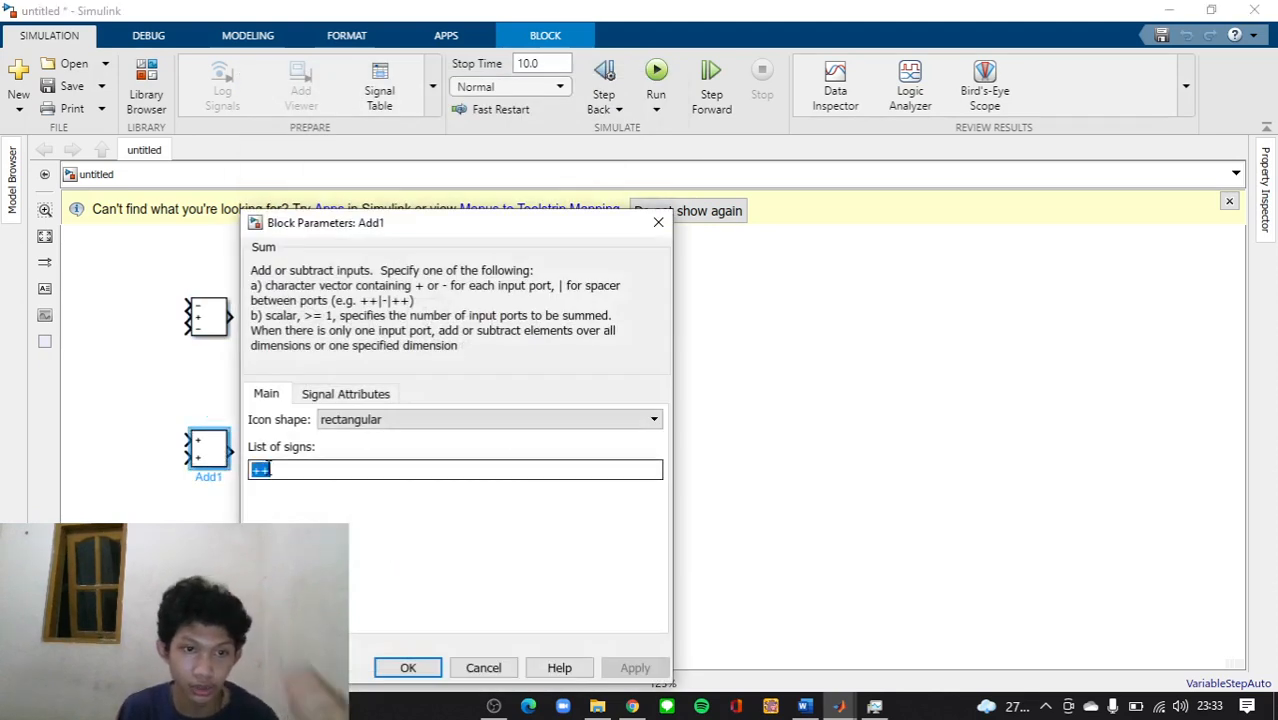
text(+|)
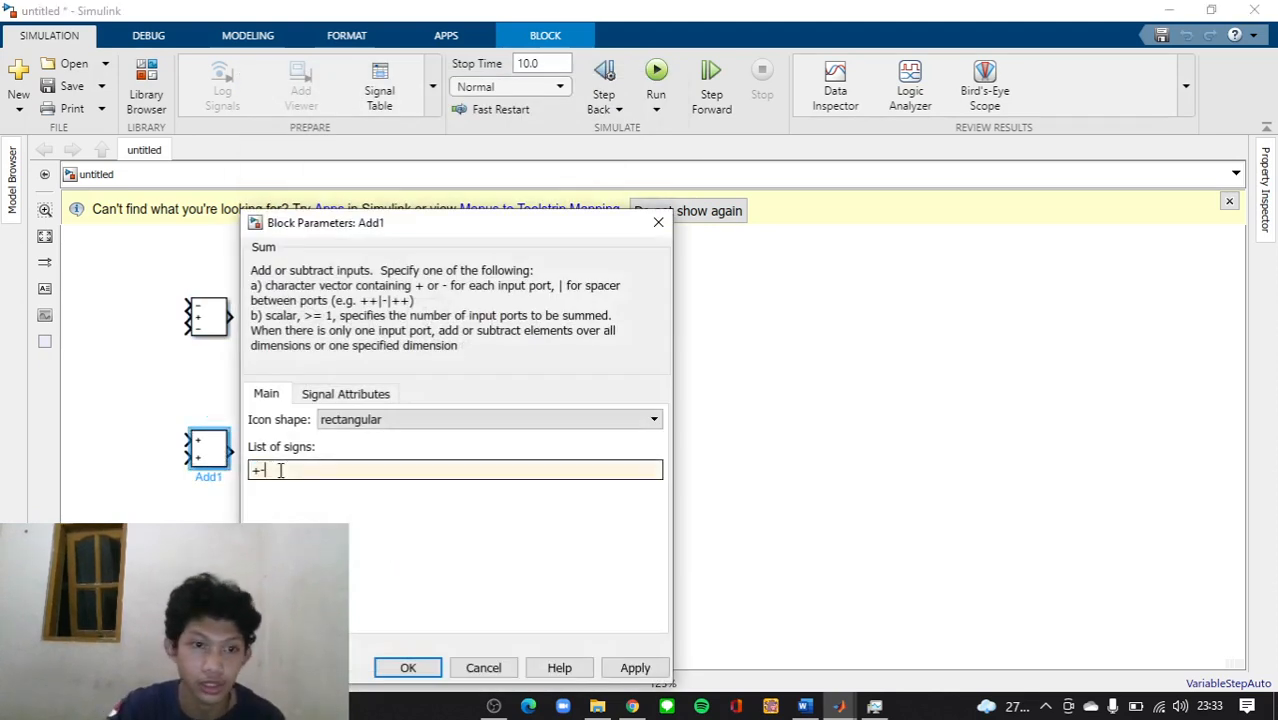
text(-)
key(Return)
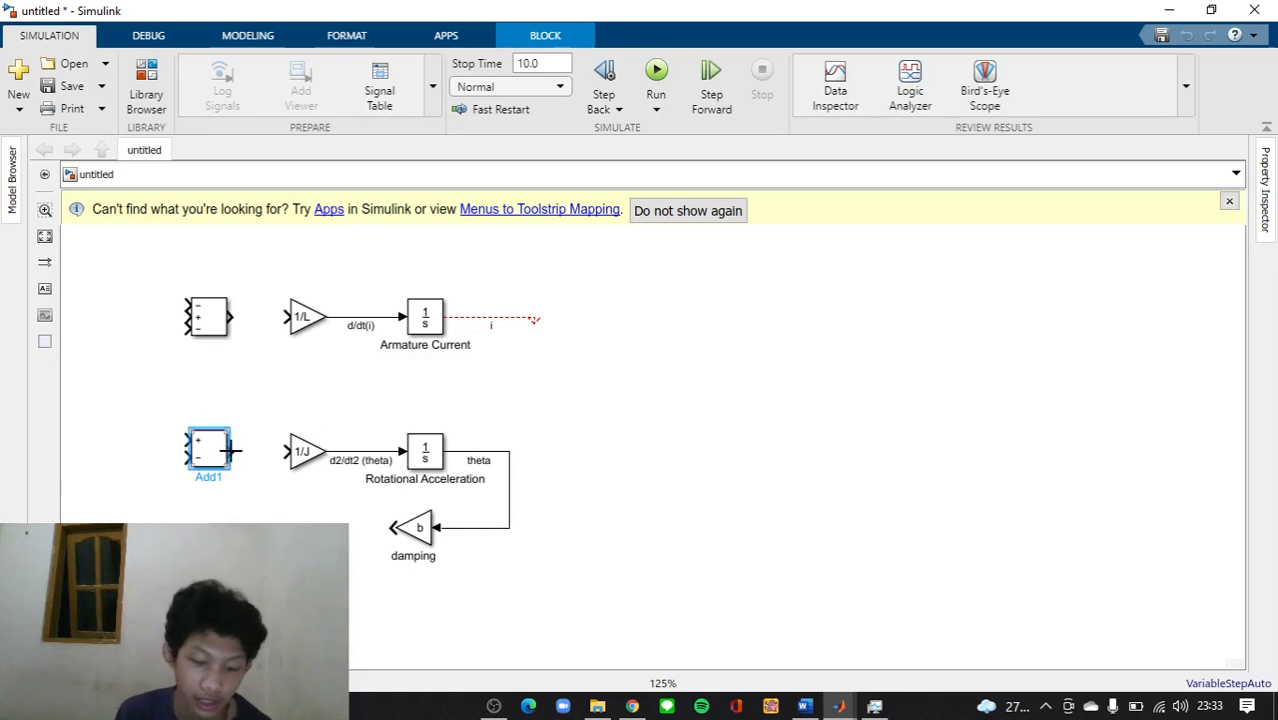
drag(242, 454, 296, 458)
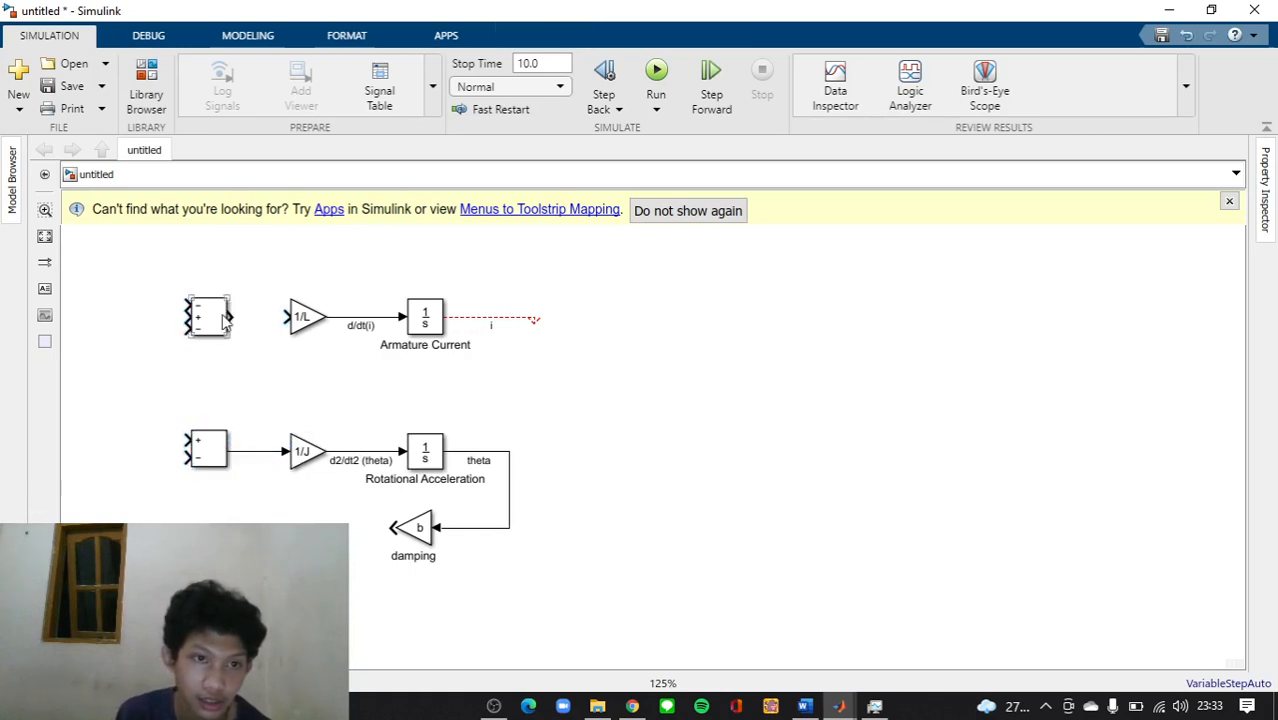
drag(264, 325, 298, 317)
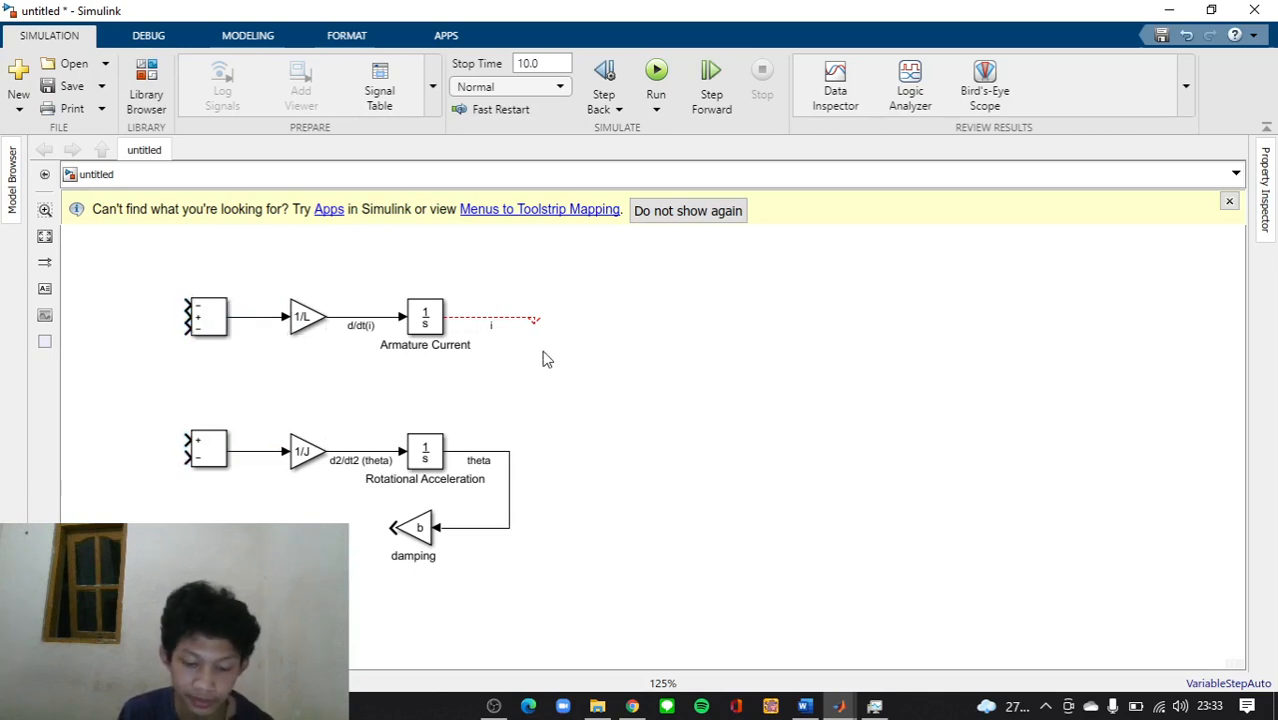
Insert a Gain block above the Armature Current integrator and set its gain to k
double_click(434, 250)
text(gain)
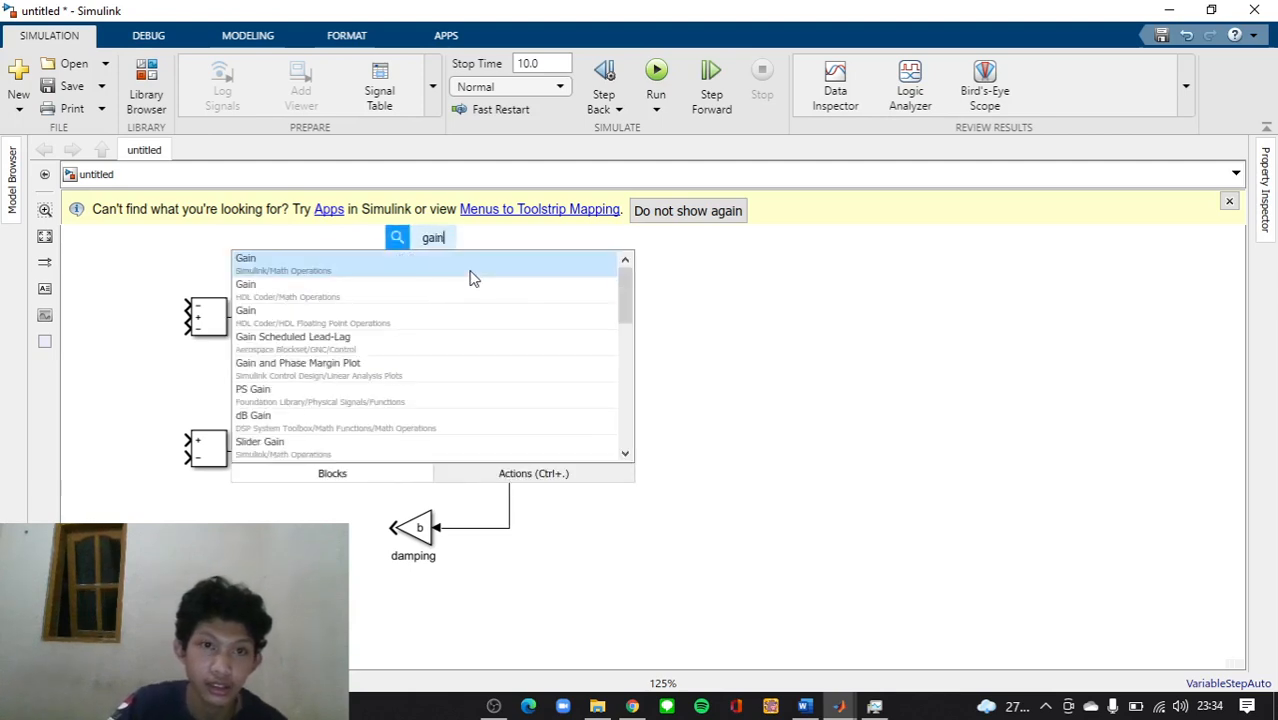
key(Return)
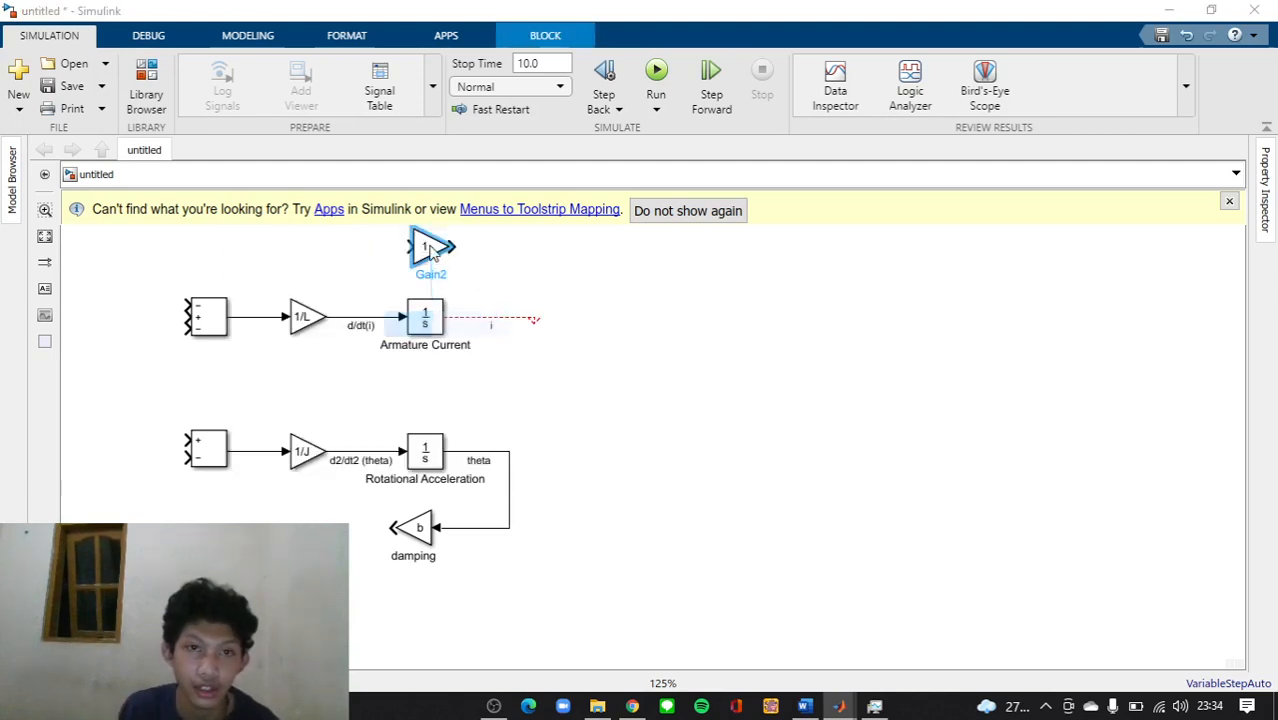
double_click(430, 247)
text(k)
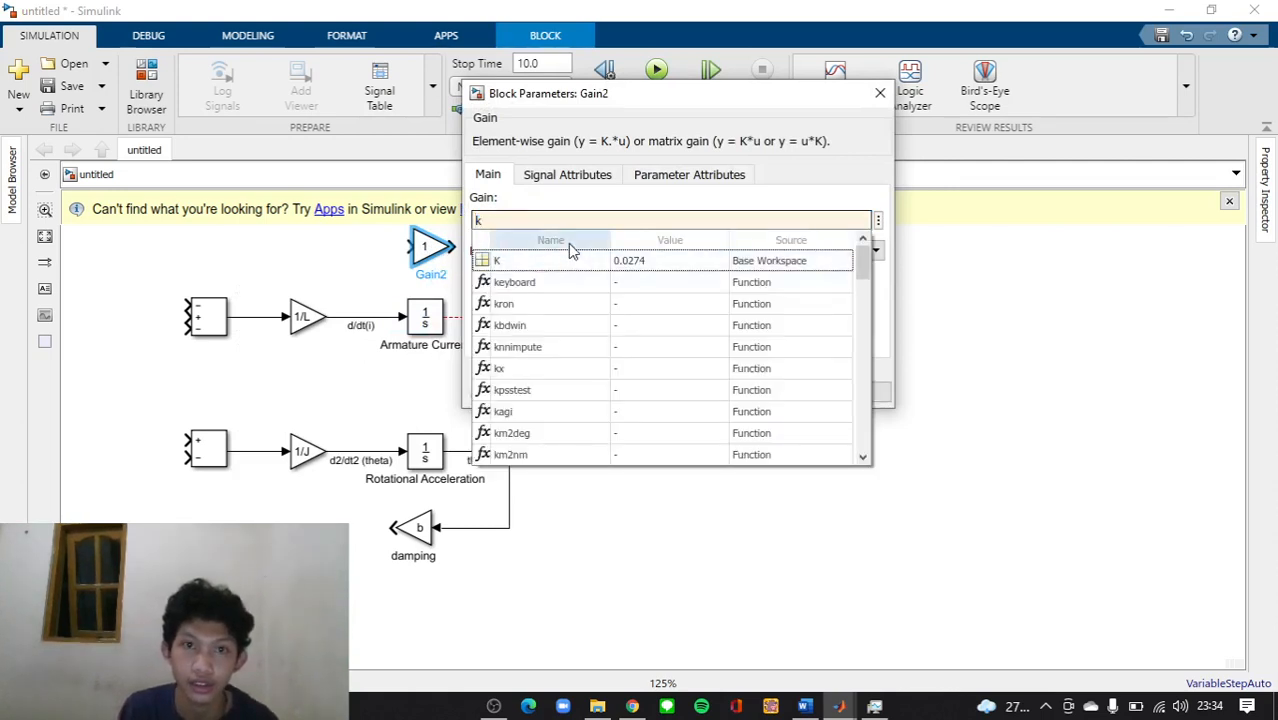
click(562, 218)
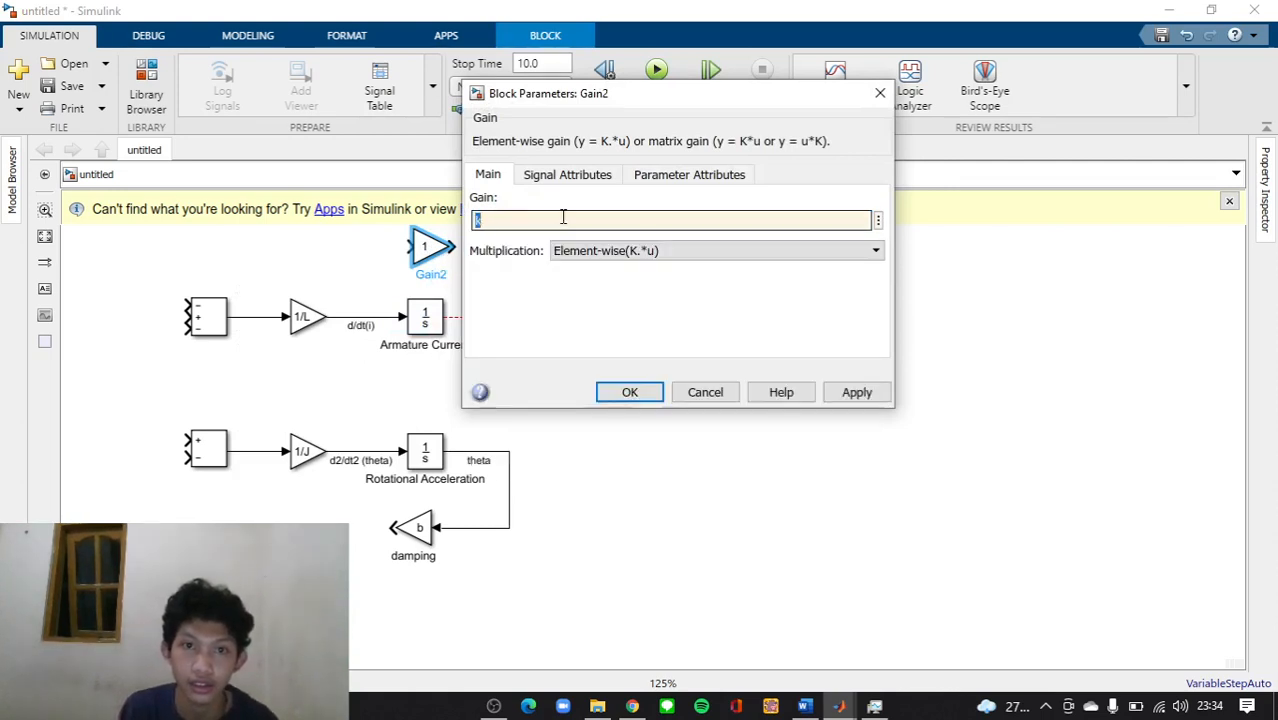
click(836, 397)
click(627, 395)
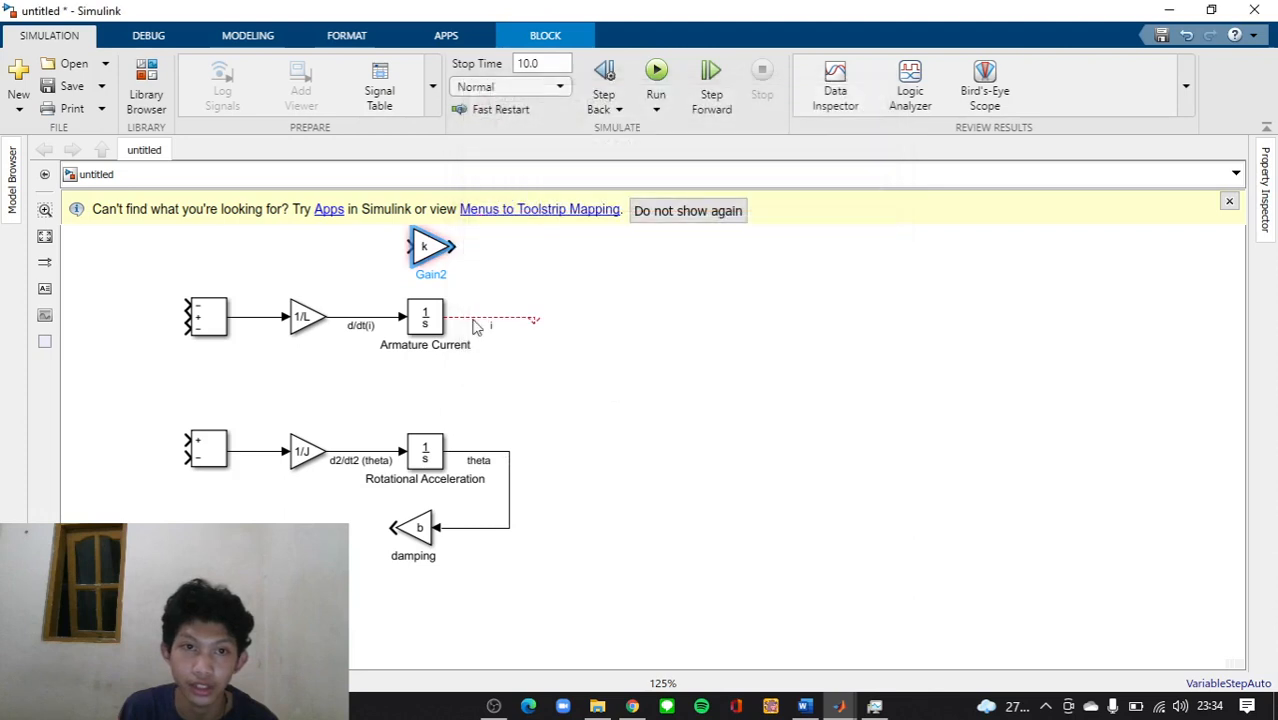
Flip the k Gain block horizontally and connect the Armature Current integrator's i signal to its input
click(440, 248)
key(ctrl+i)
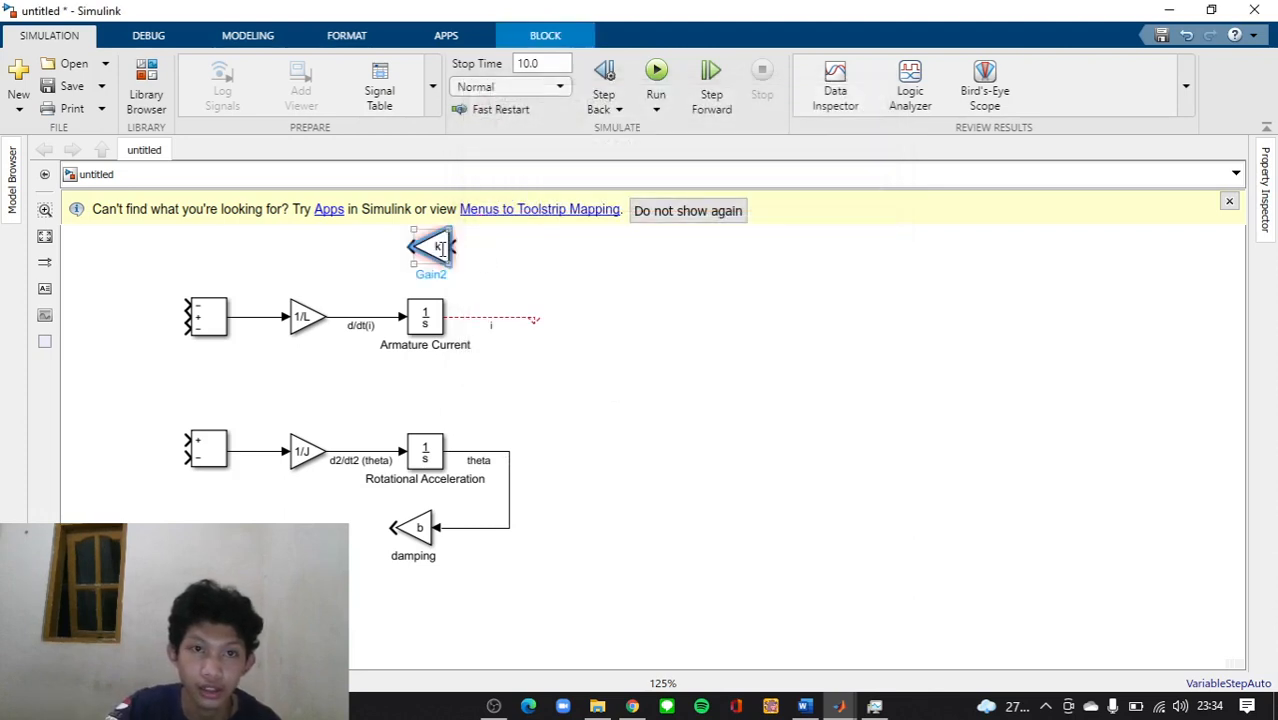
click(513, 277)
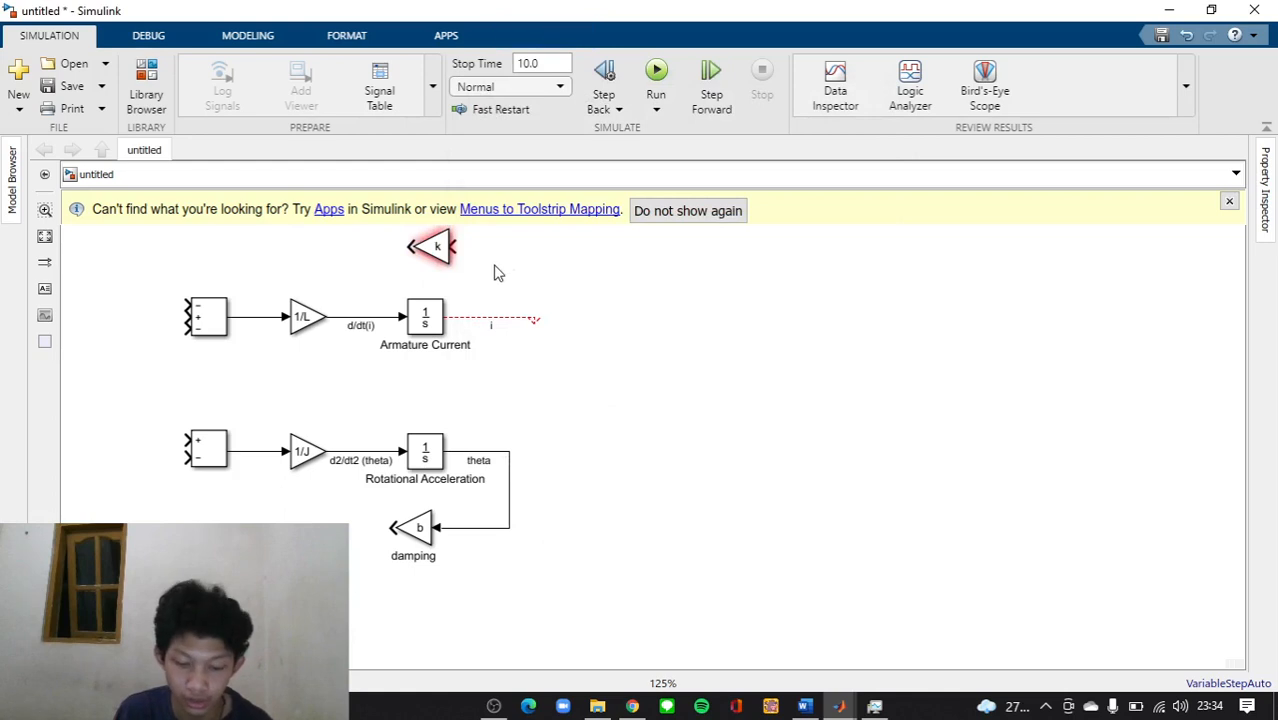
drag(460, 250, 540, 321)
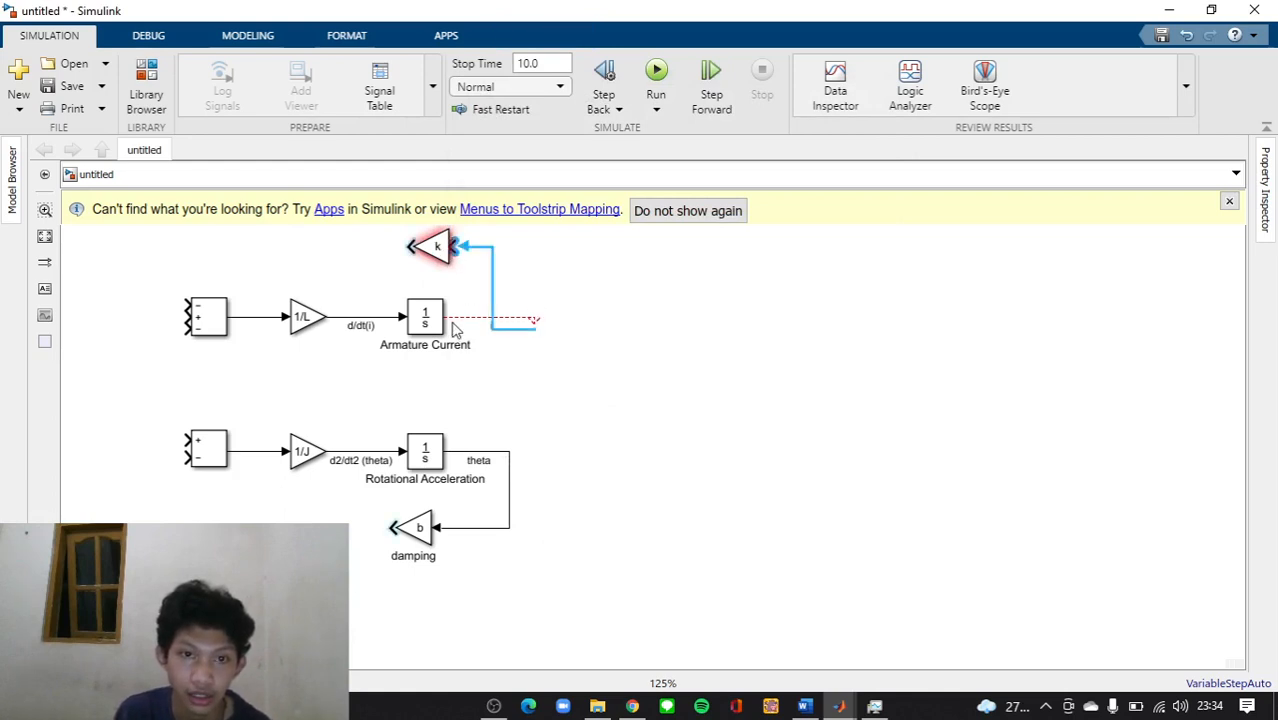
drag(447, 315, 535, 320)
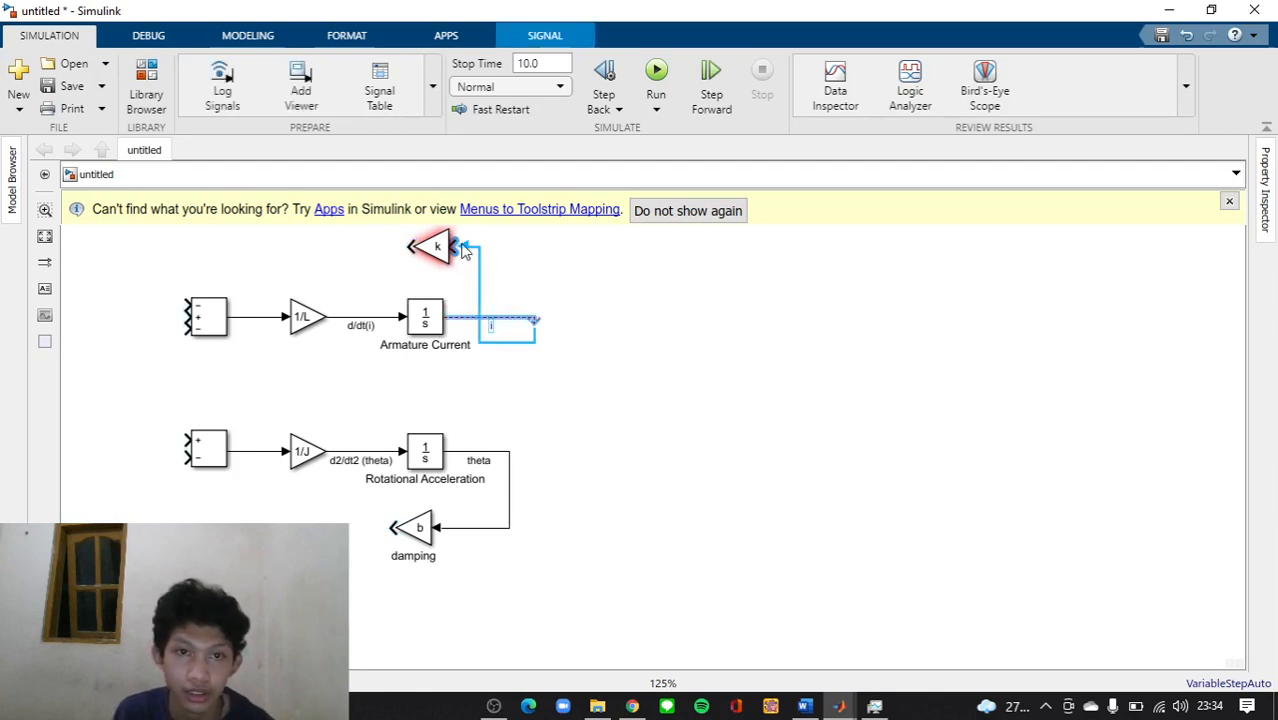
click(540, 273)
drag(462, 250, 505, 286)
click(549, 310)
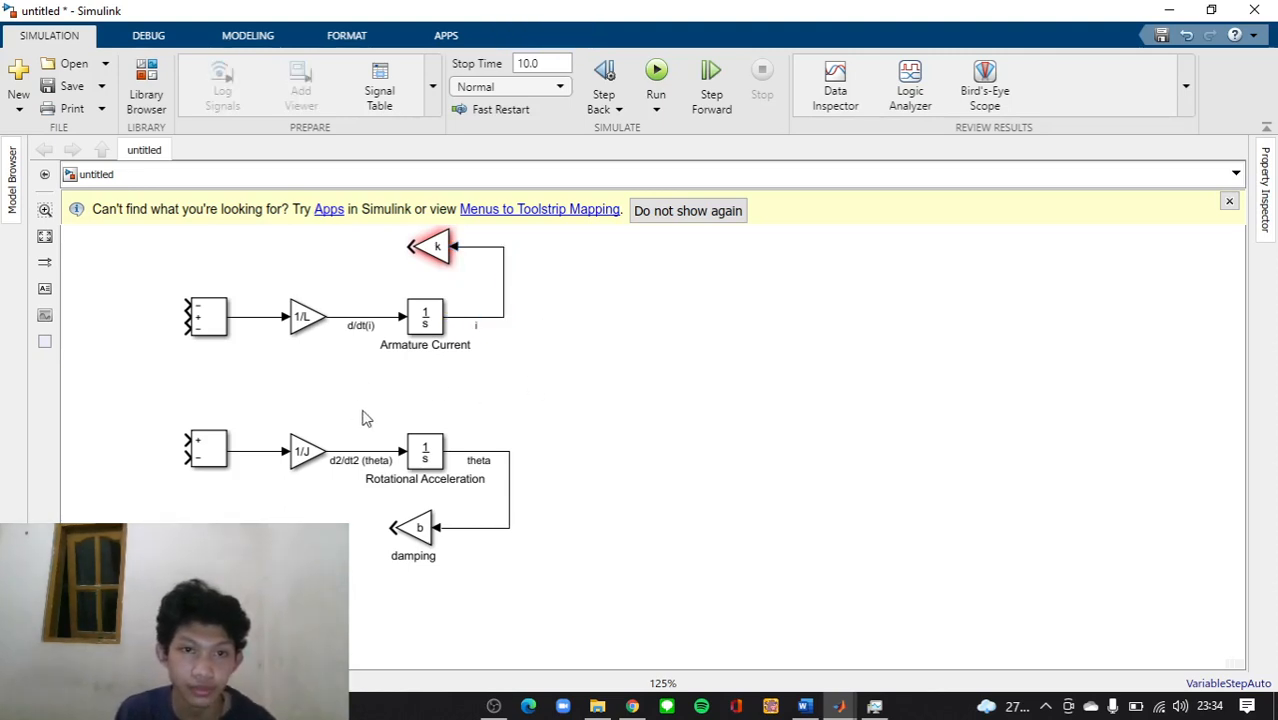
scroll(117, 358, down, 1)
scroll(114, 357, up, 1)
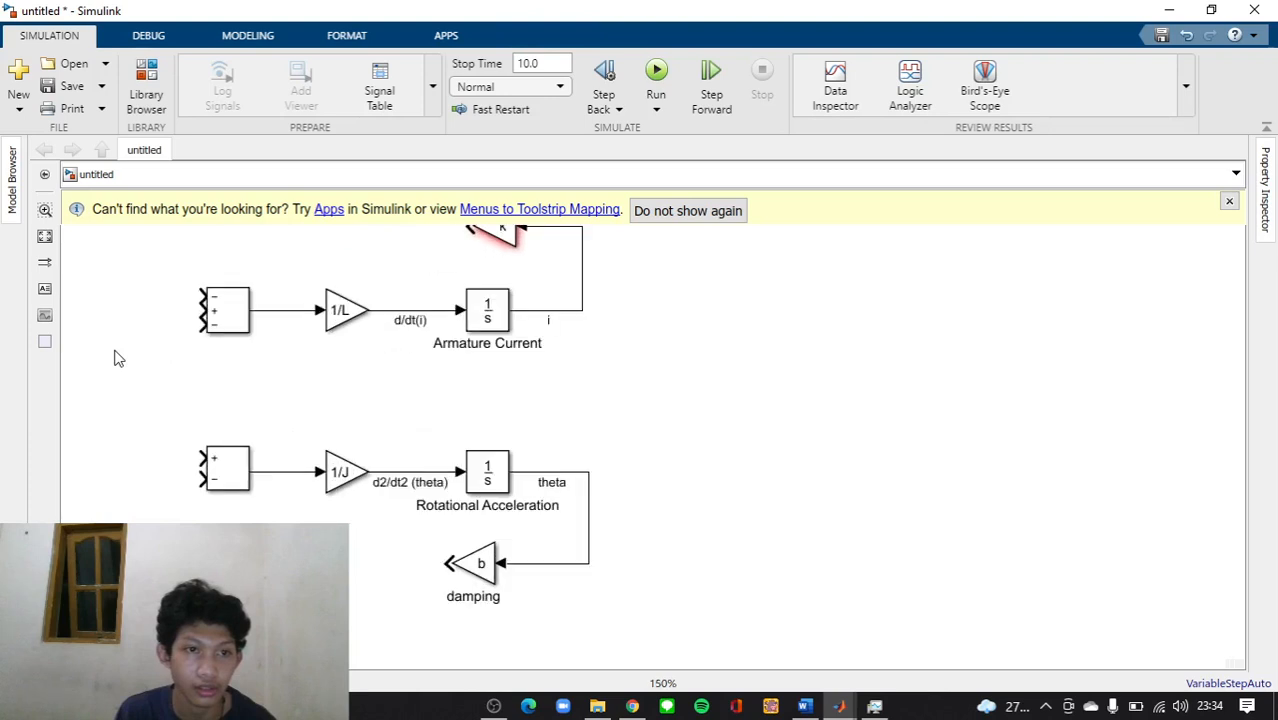
scroll(114, 357, down, 1)
scroll(71, 362, down, 1)
scroll(71, 362, up, 2)
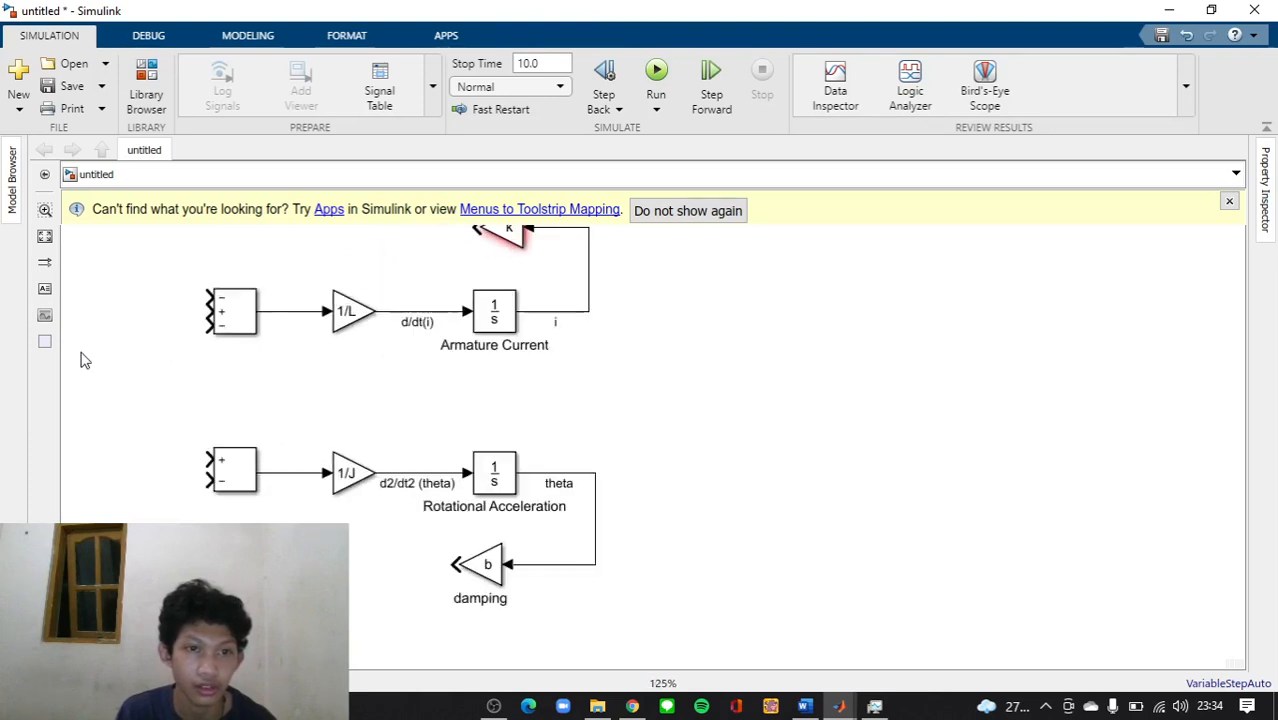
Move the entire block diagram to the right on the canvas to free space before the two Add blocks
scroll(126, 350, down, 1)
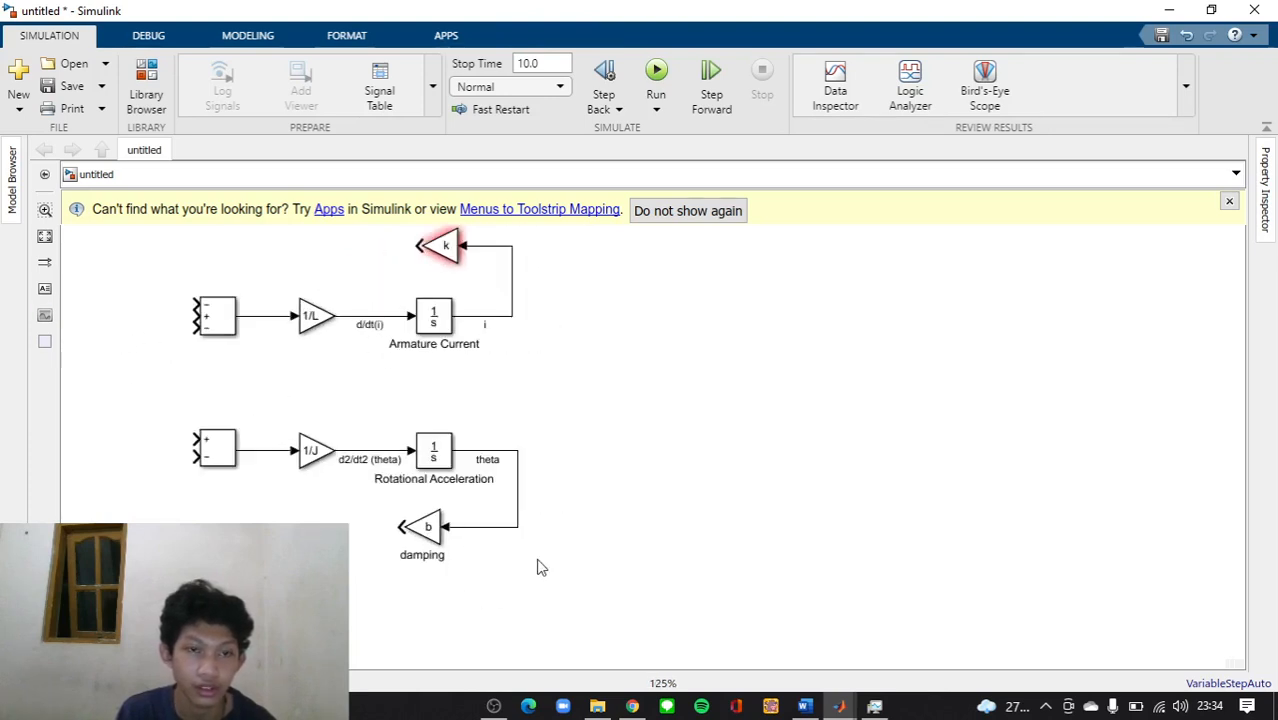
drag(622, 610, 325, 273)
drag(188, 215, 531, 394)
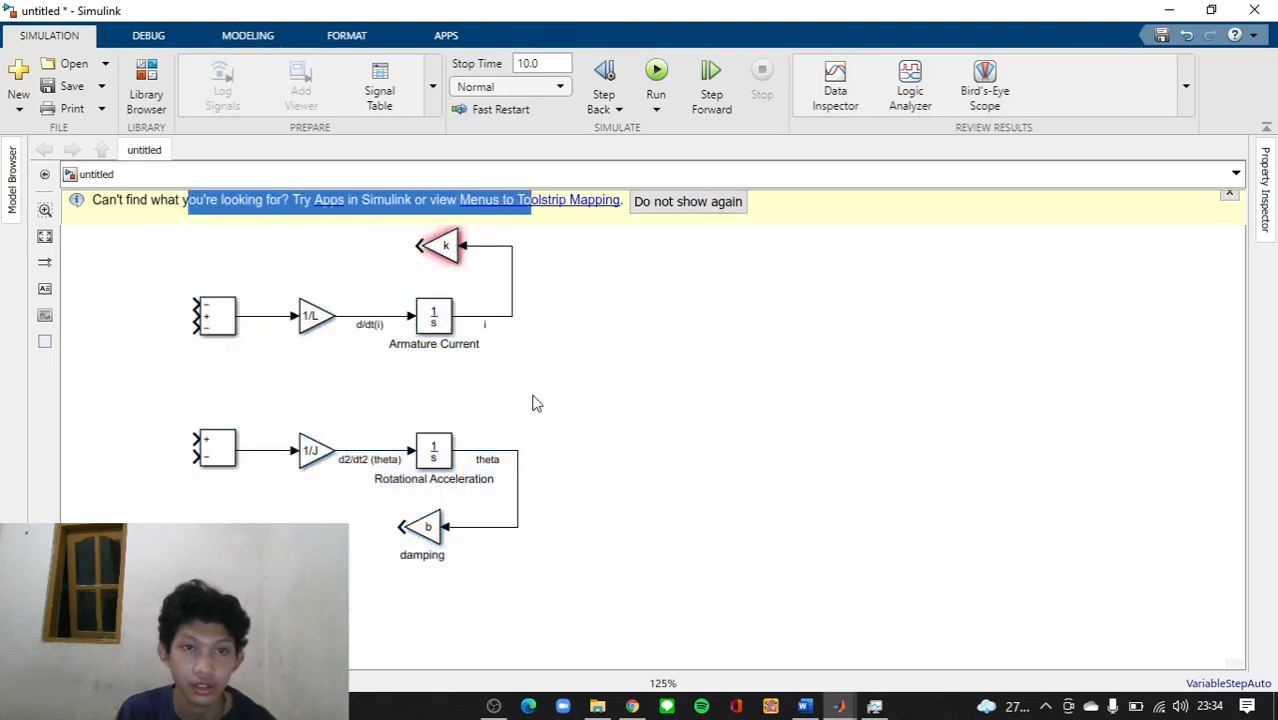
drag(586, 561, 160, 224)
drag(429, 318, 664, 359)
click(818, 397)
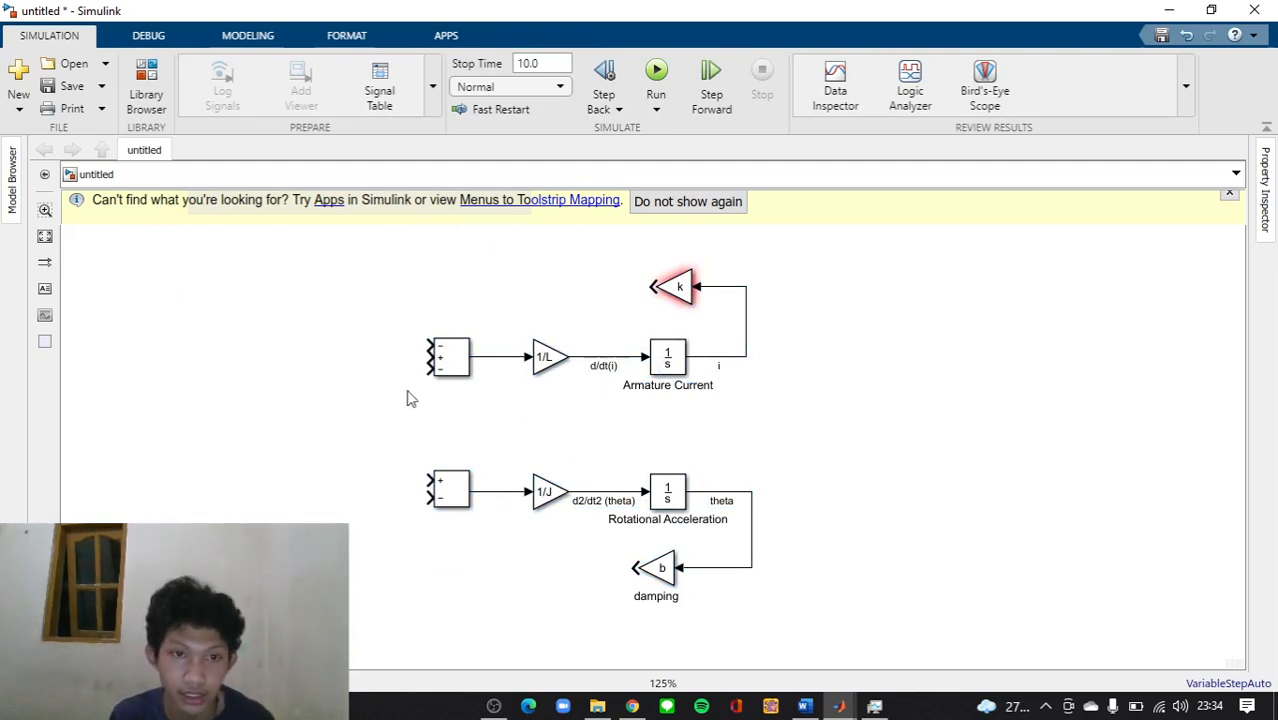
double_click(288, 364)
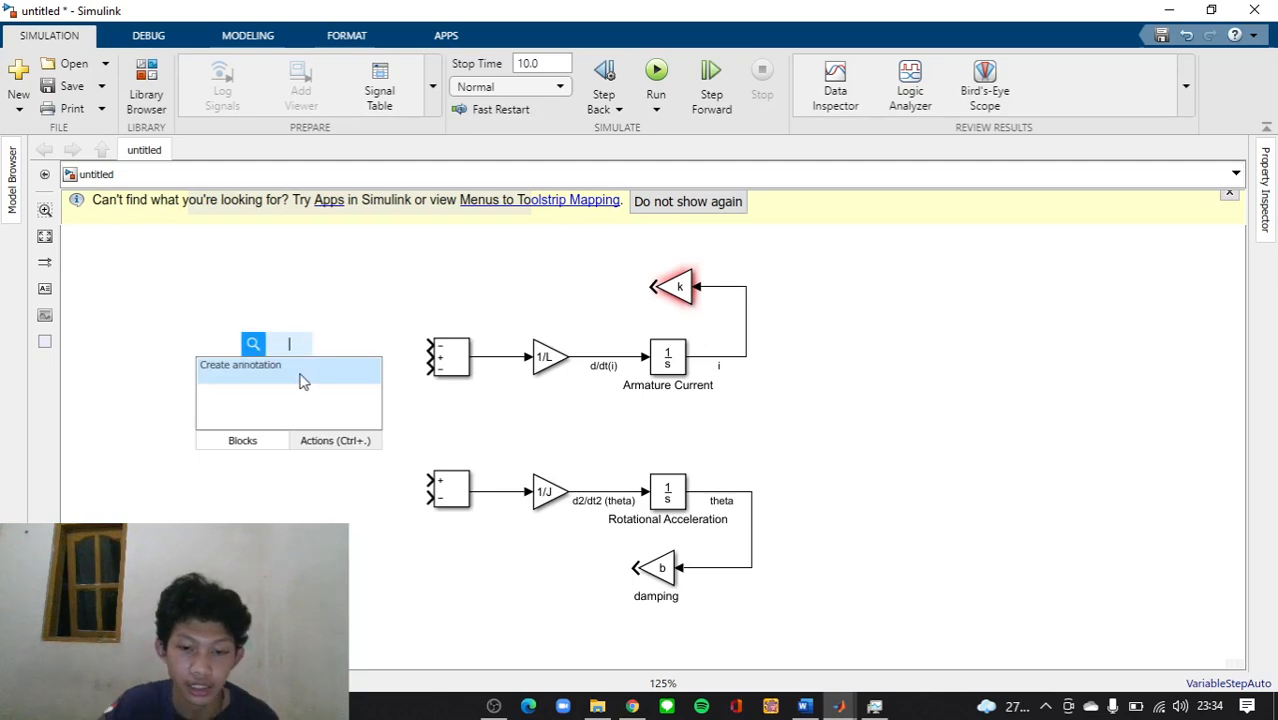
text(k)
click(303, 378)
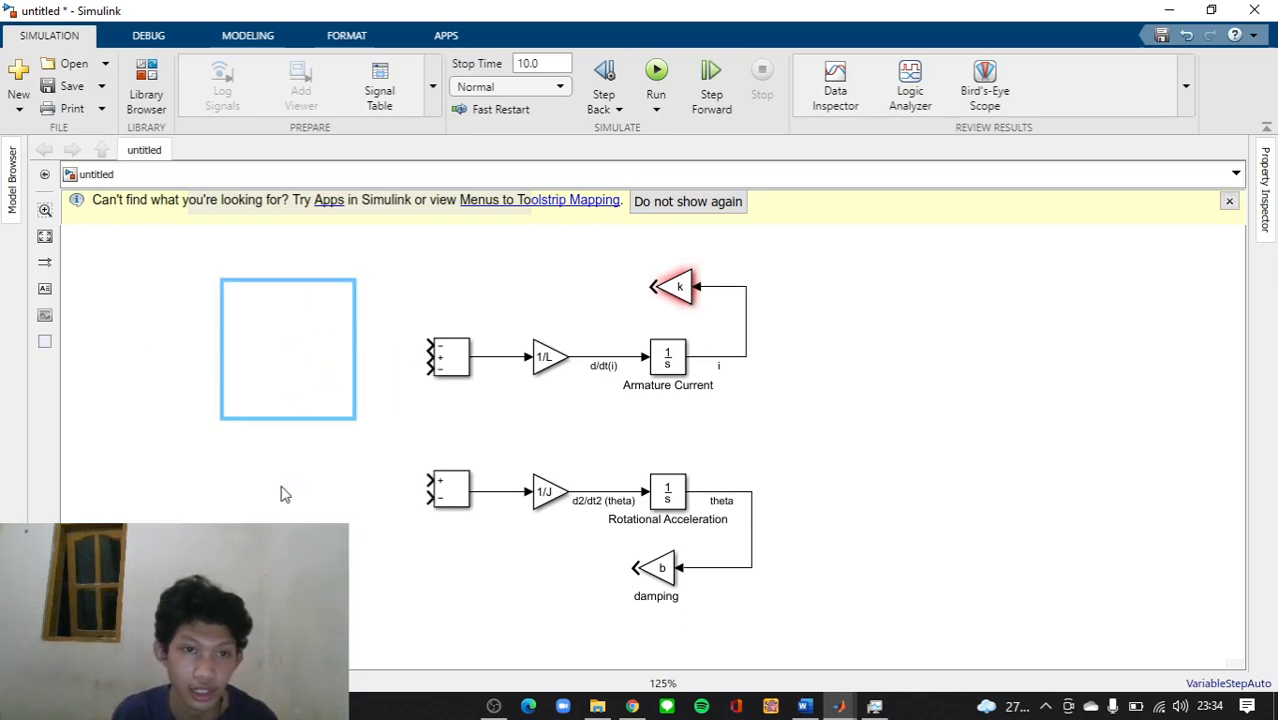
right_click(347, 302)
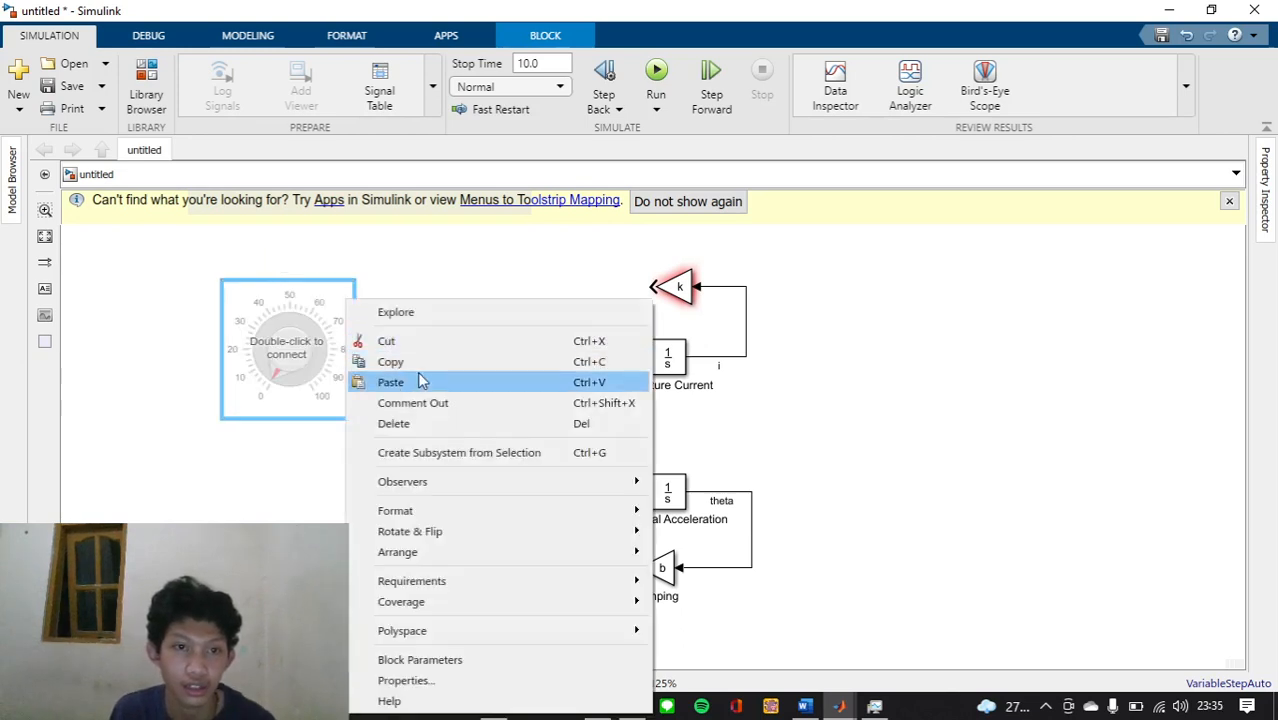
click(408, 423)
double_click(308, 331)
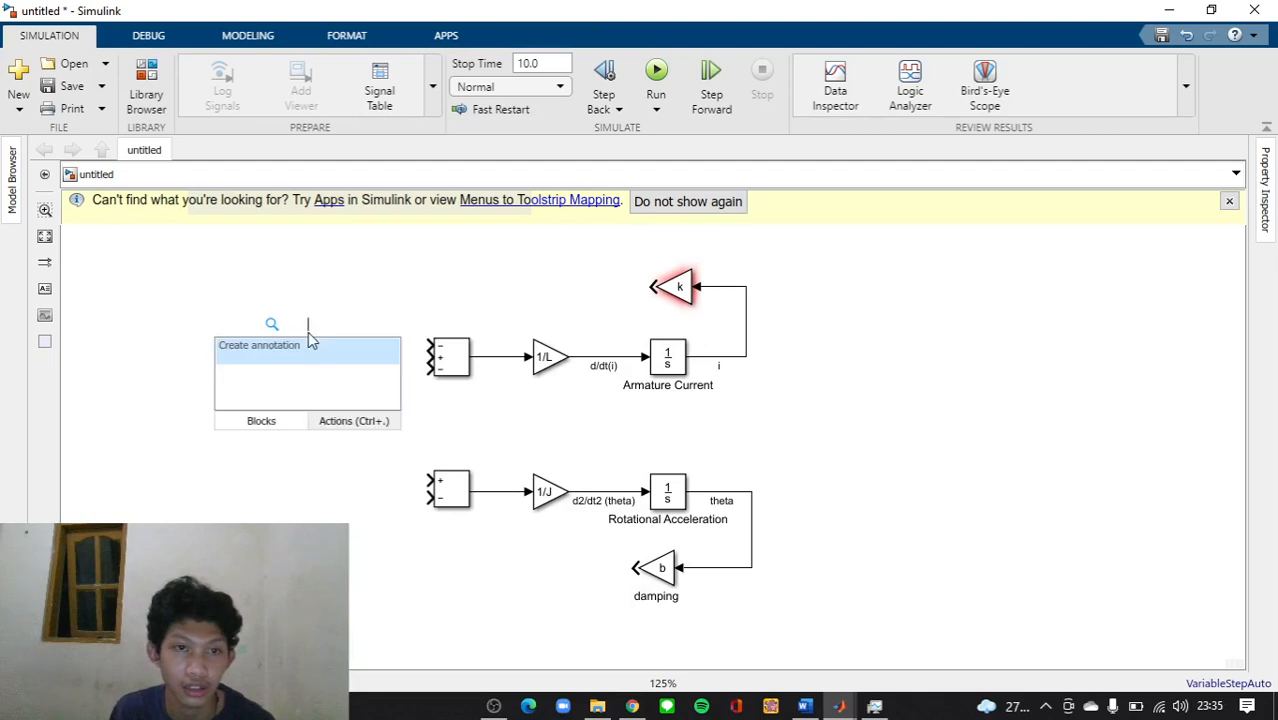
key(Escape)
Insert two Gain blocks, one ahead of the 1/L branch's Add block and one ahead of the 1/J branch's Add block
double_click(313, 331)
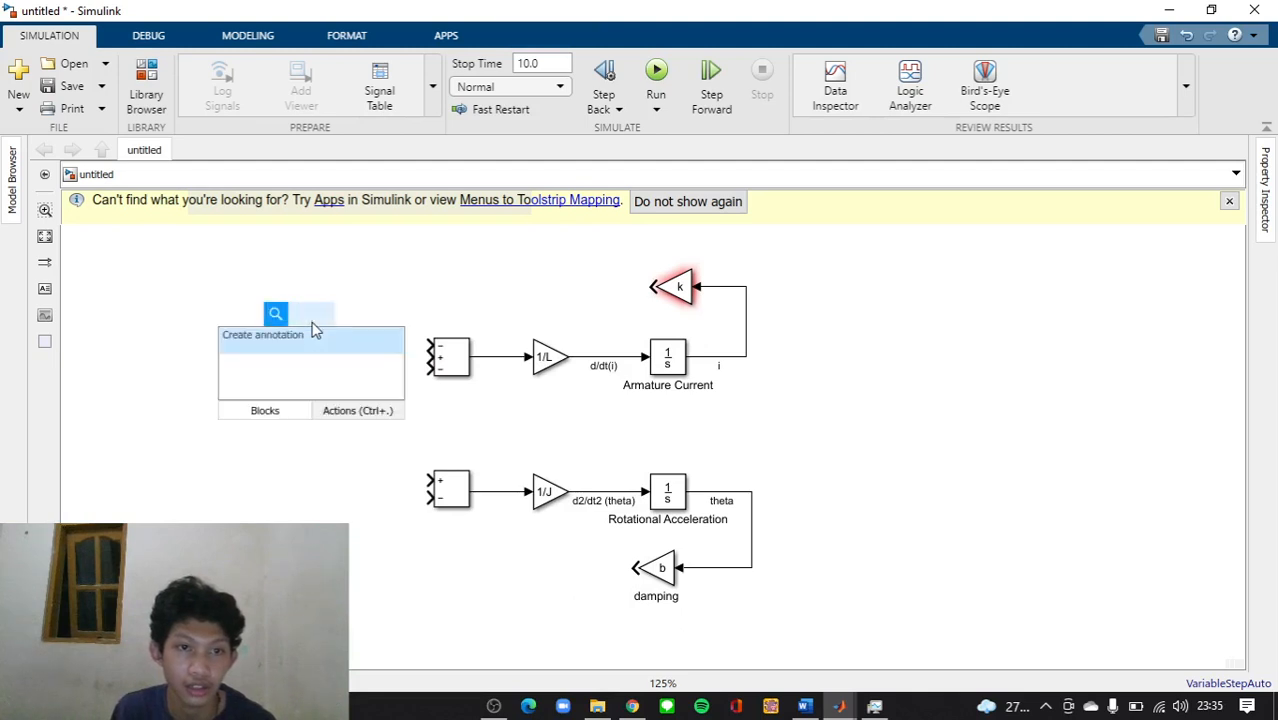
text(gain)
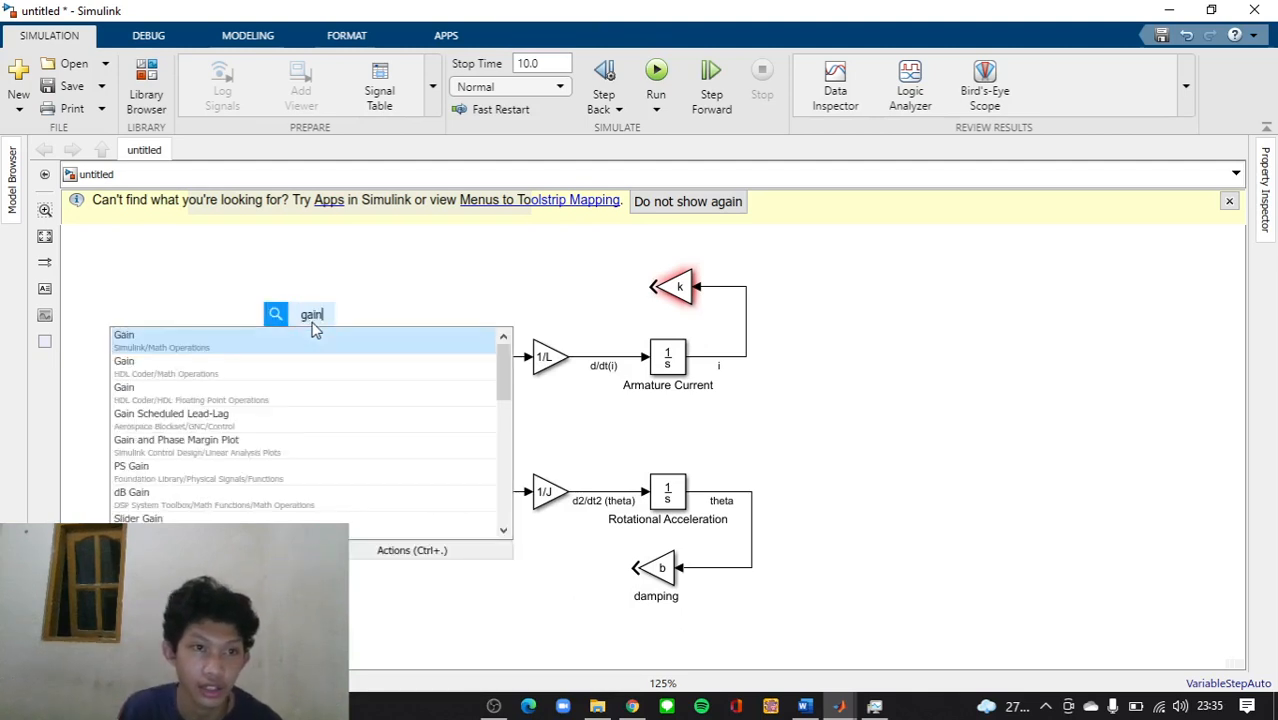
click(279, 348)
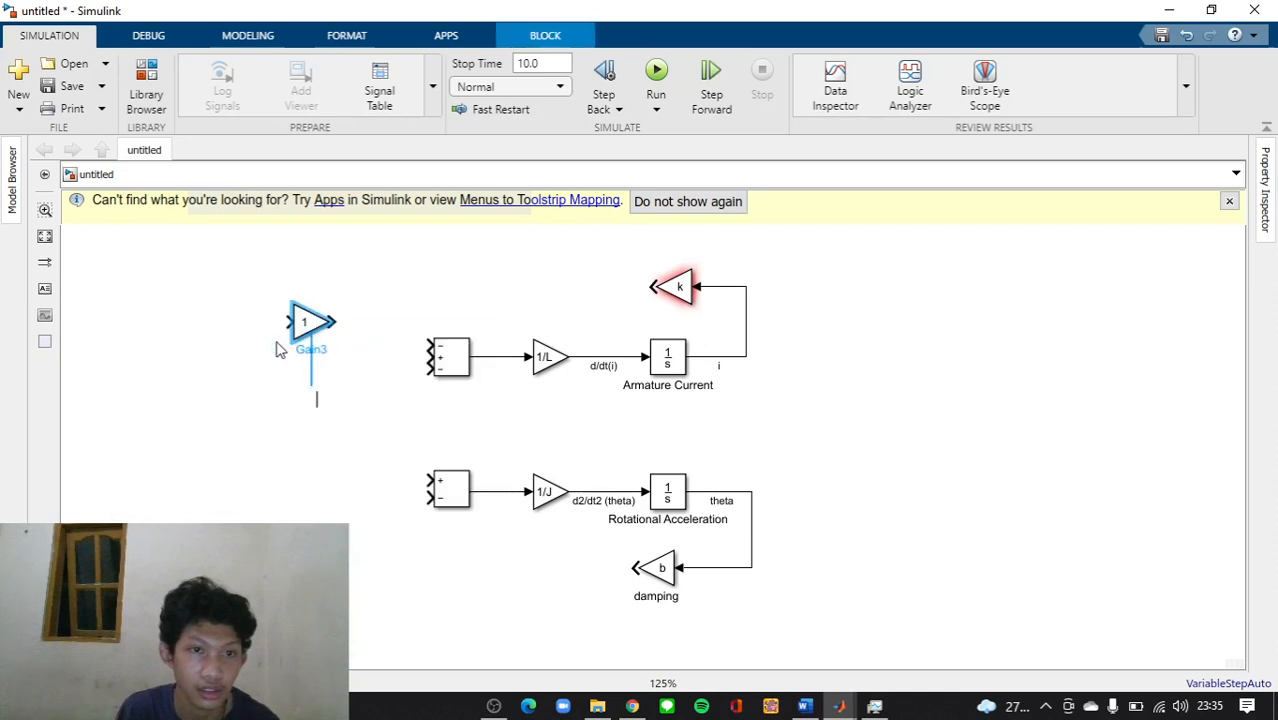
double_click(309, 478)
text(h)
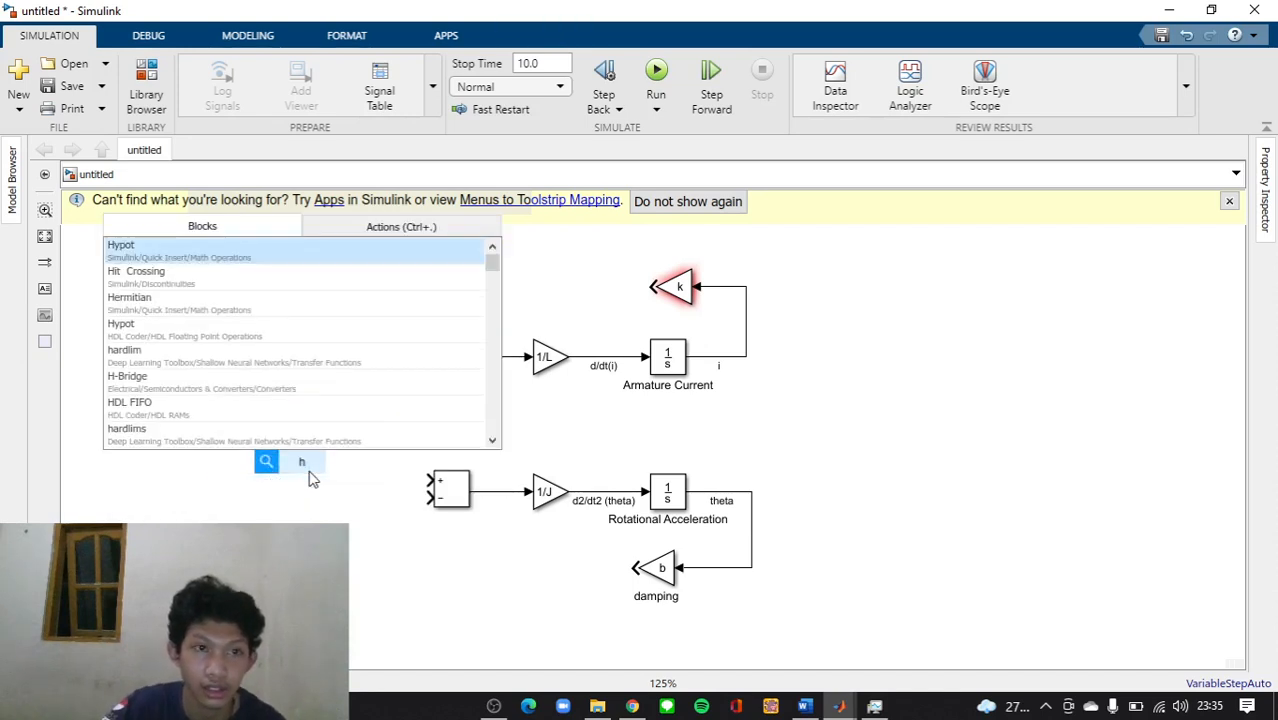
key(BackSpace)
text(gain)
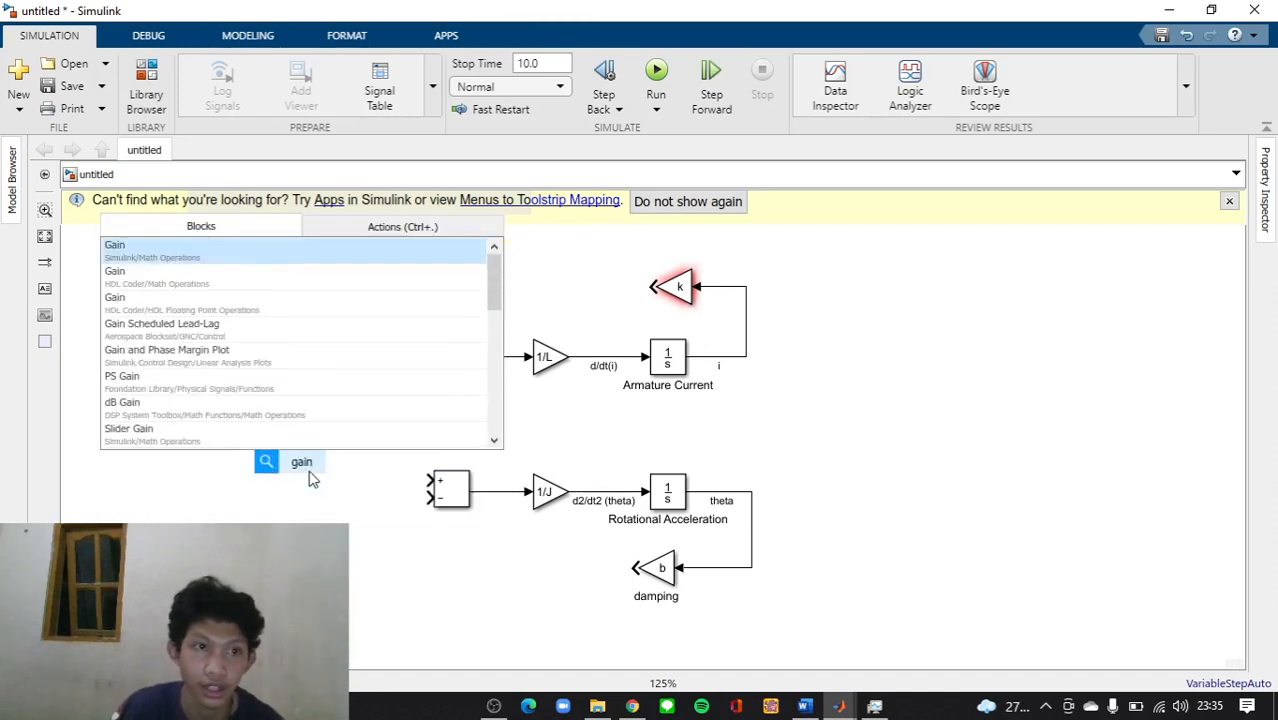
click(250, 258)
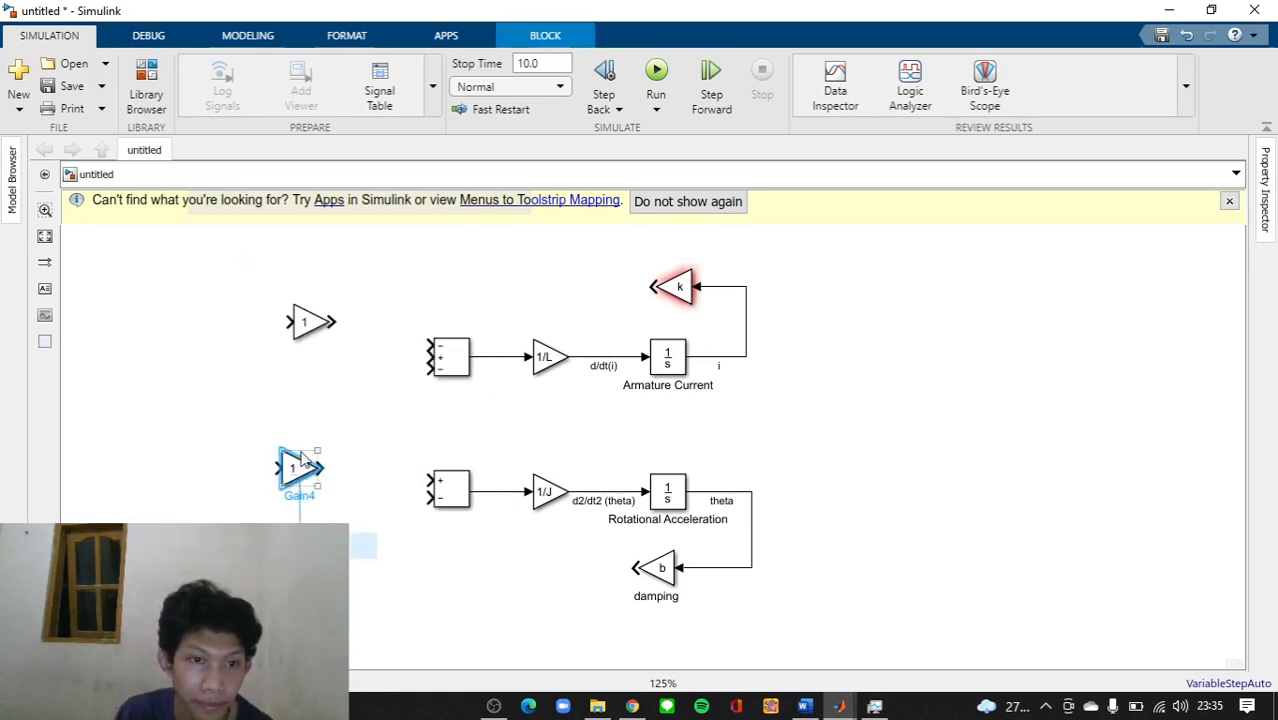
Align each new Gain block with the first input port of its neighbouring Add block
drag(303, 458, 322, 474)
drag(314, 323, 331, 348)
click(445, 422)
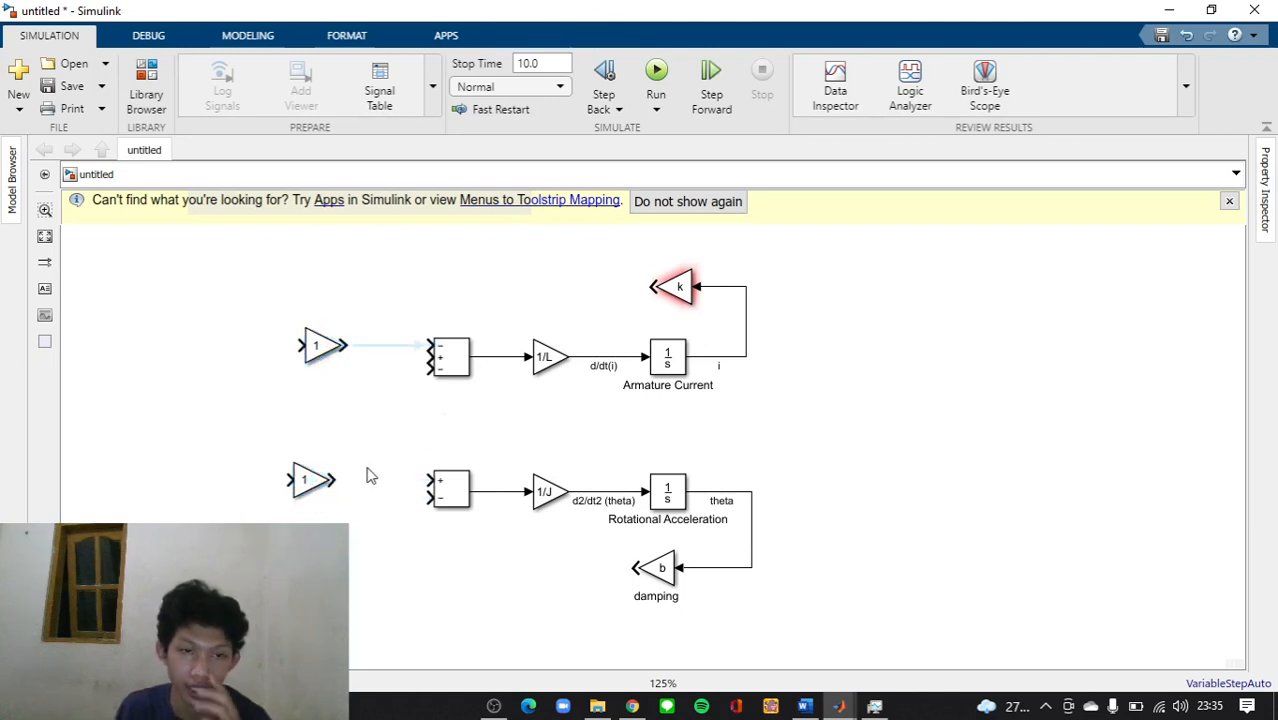
drag(308, 480, 327, 483)
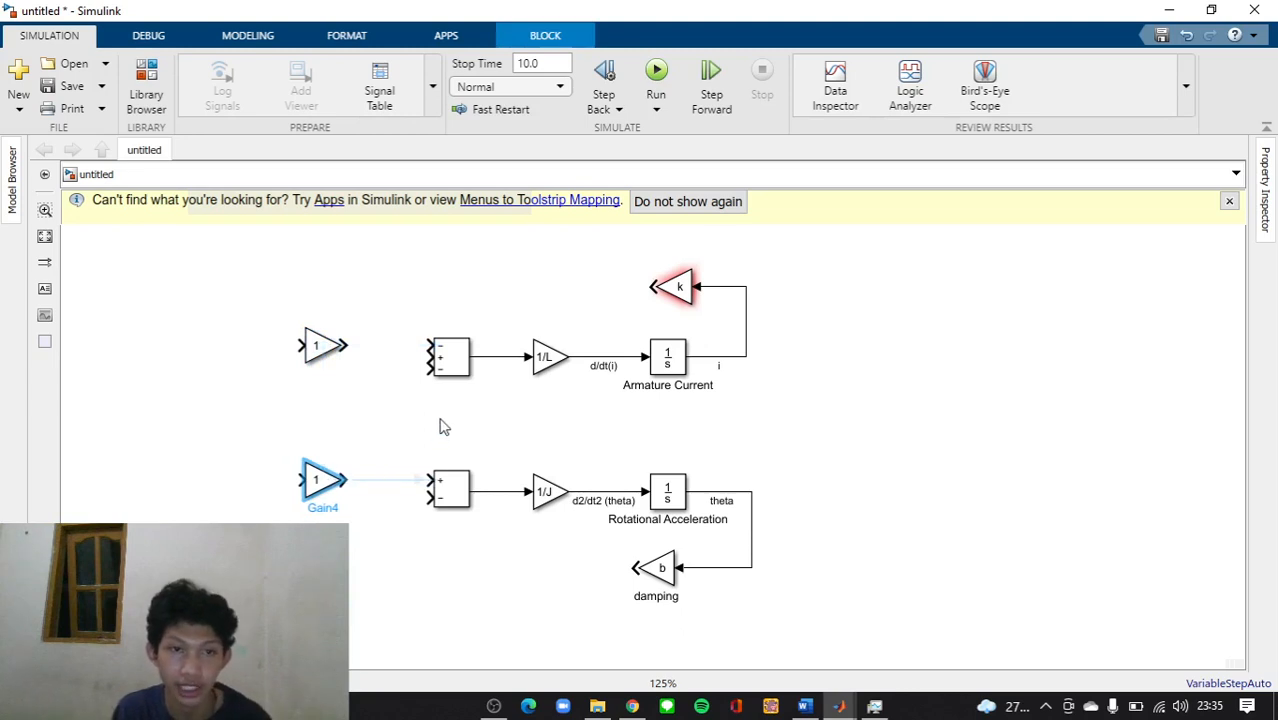
click(444, 426)
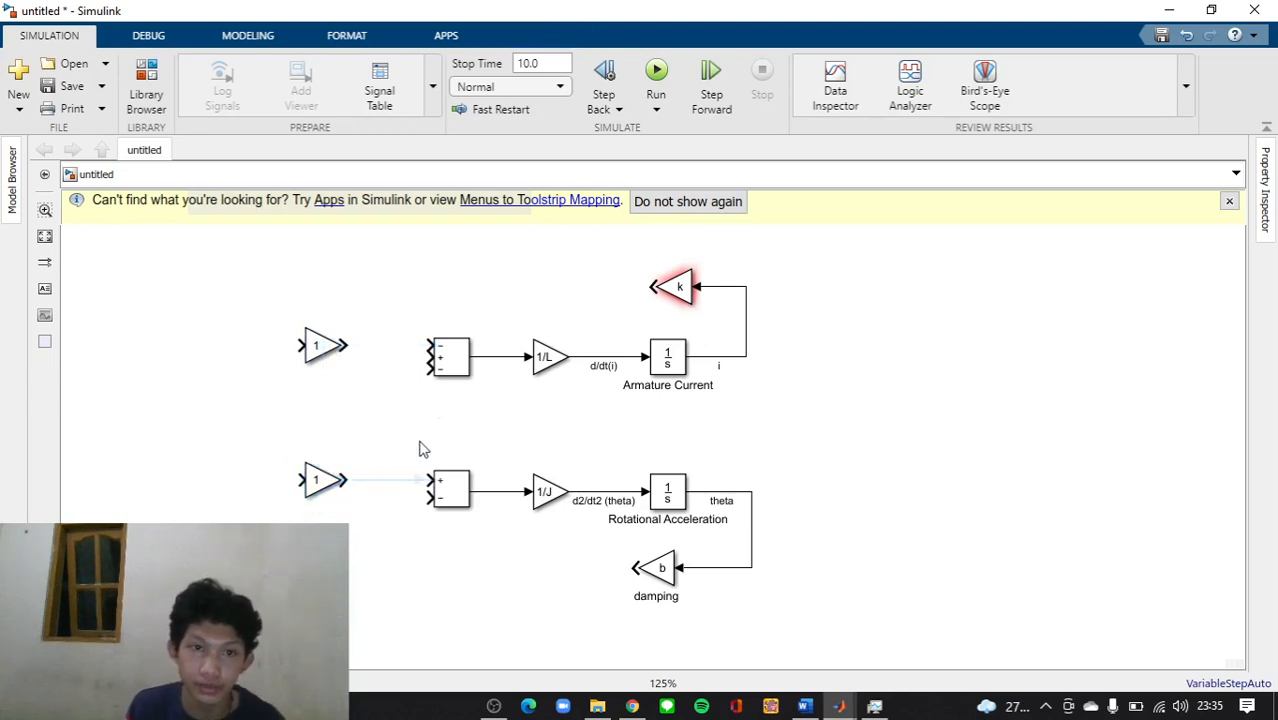
Insert an Input port above the upper new Gain block and an Out1 port to the right of the integrators, between the two branches
double_click(370, 281)
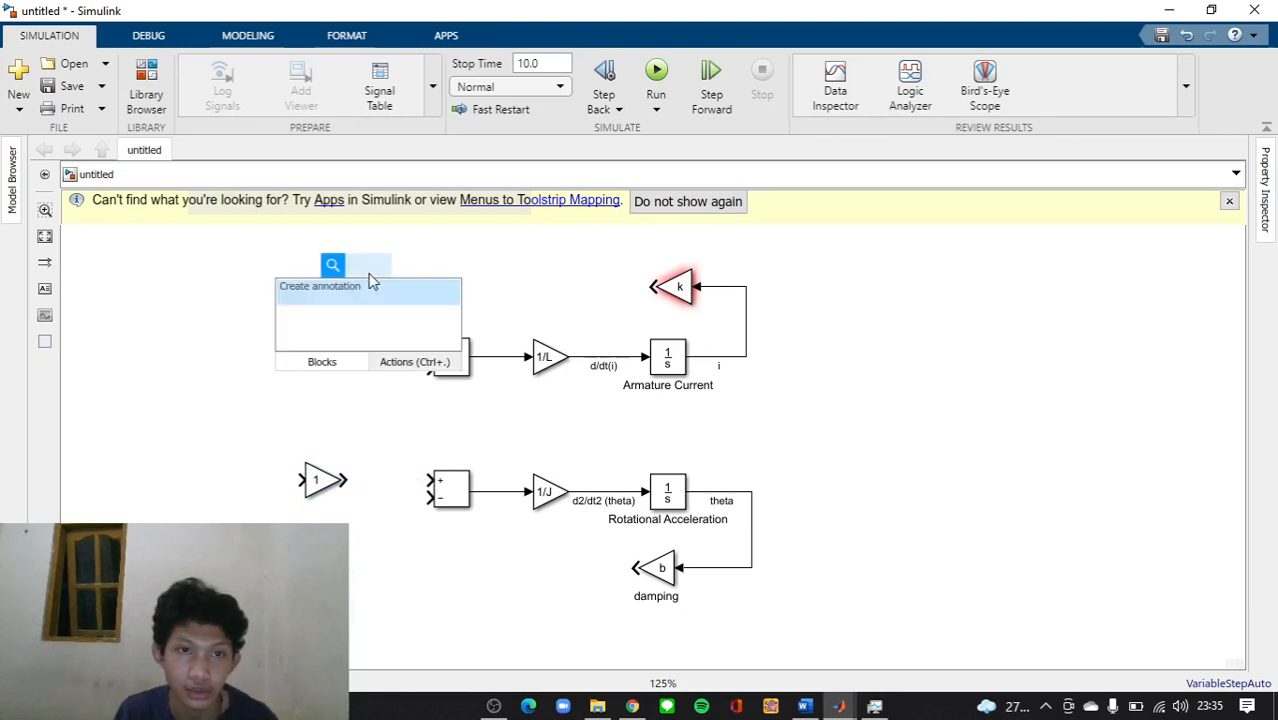
text(input)
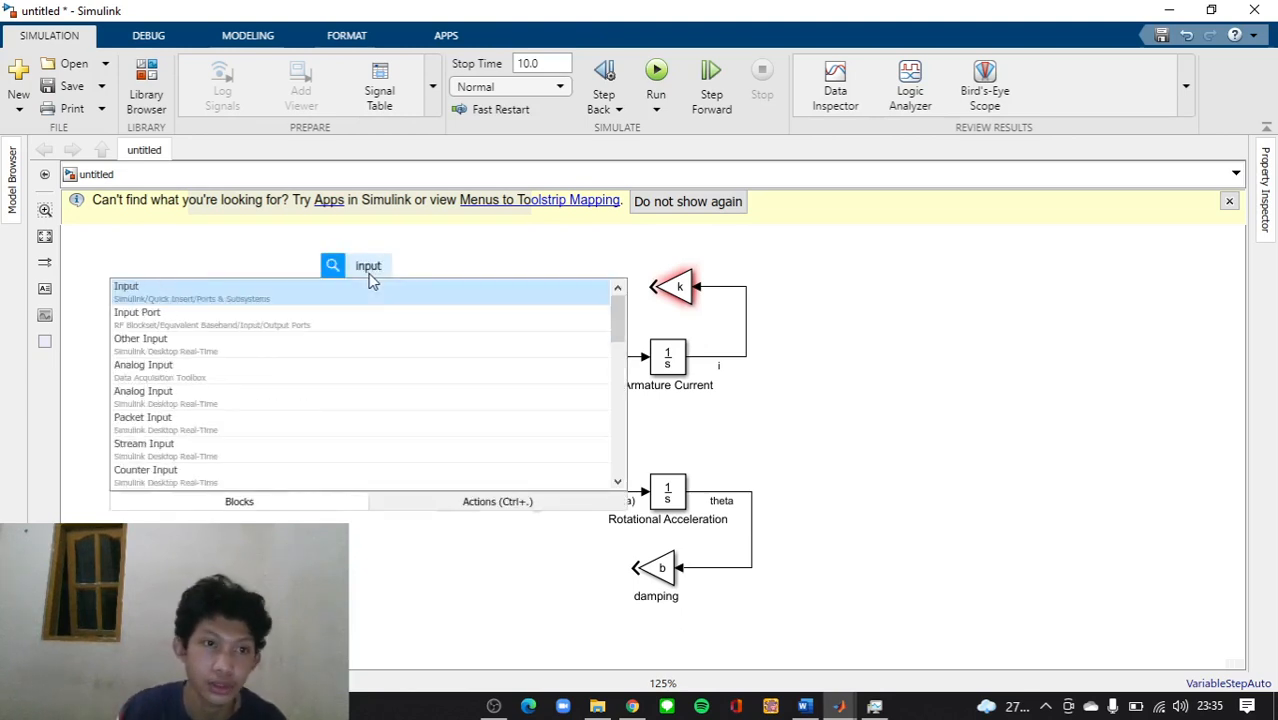
click(358, 296)
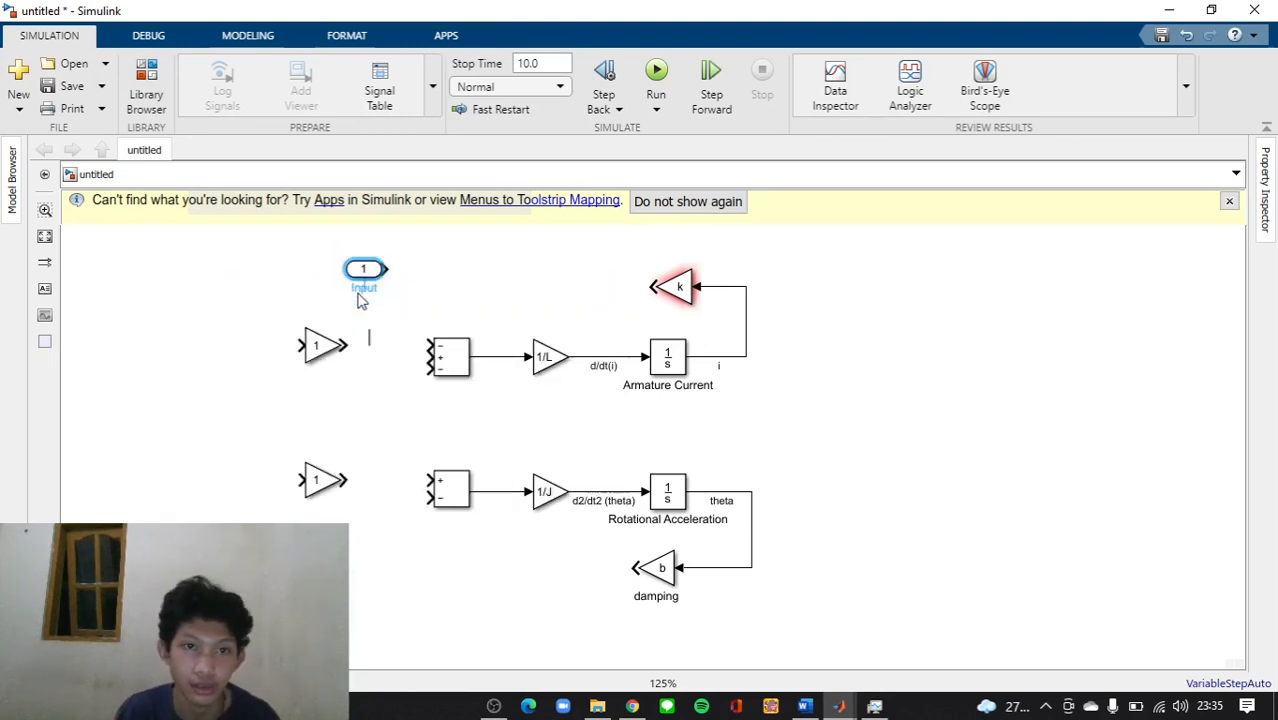
double_click(907, 376)
text(out)
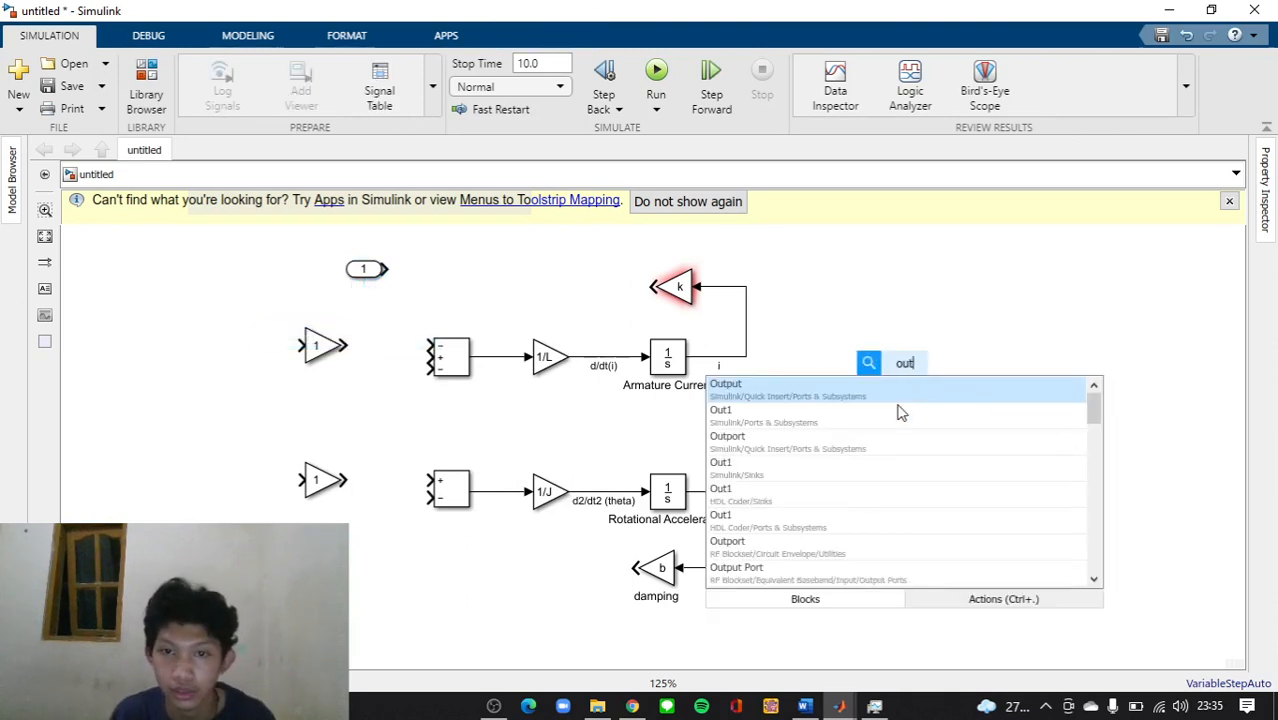
click(800, 430)
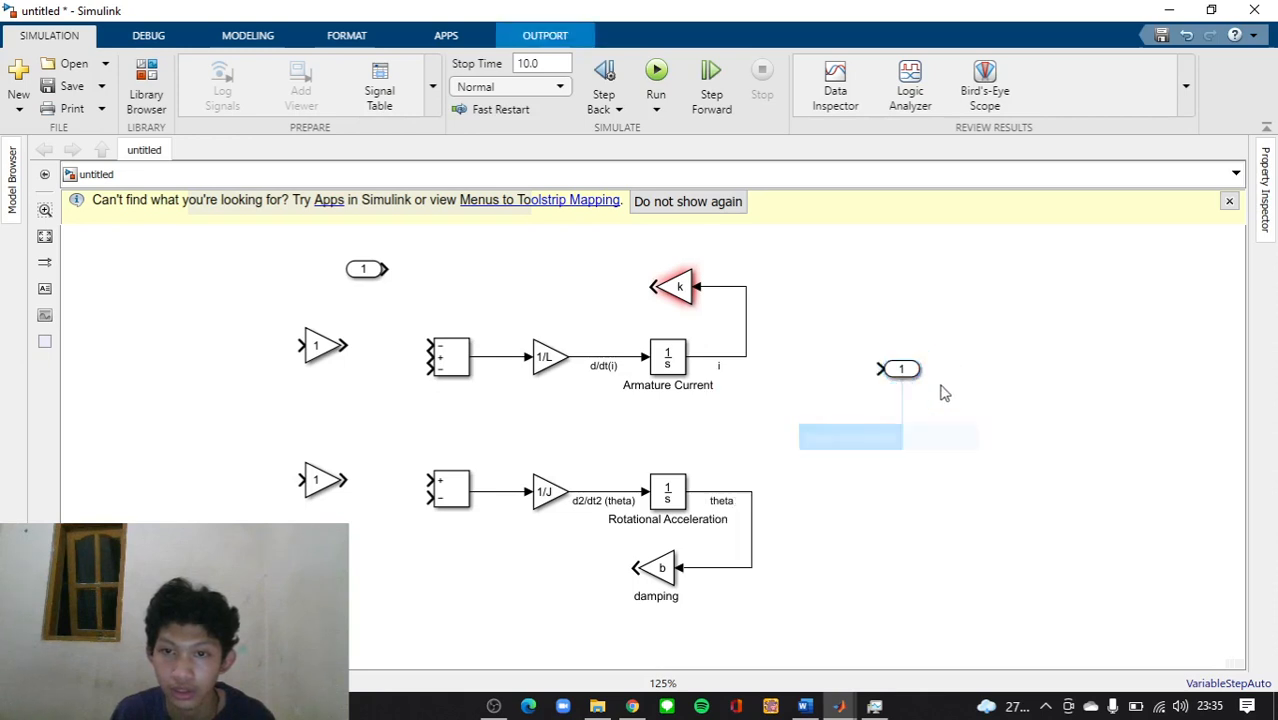
drag(903, 370, 903, 428)
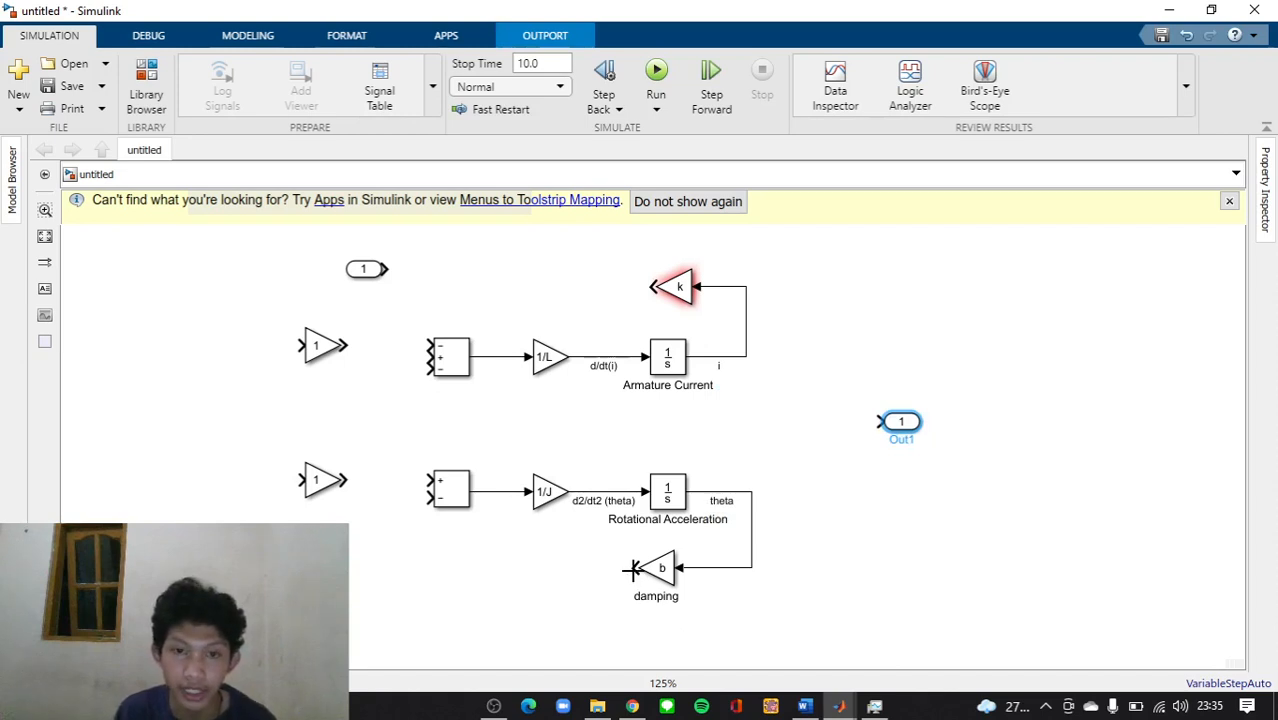
Wire the damping gain and the lower new Gain into the 1/J Add block's minus and plus inputs, and branch theta to the output port
mouse_move(633, 569)
mouse_down()
mouse_move(488, 582)
mouse_move(416, 534)
mouse_move(430, 492)
mouse_up()
click(410, 503)
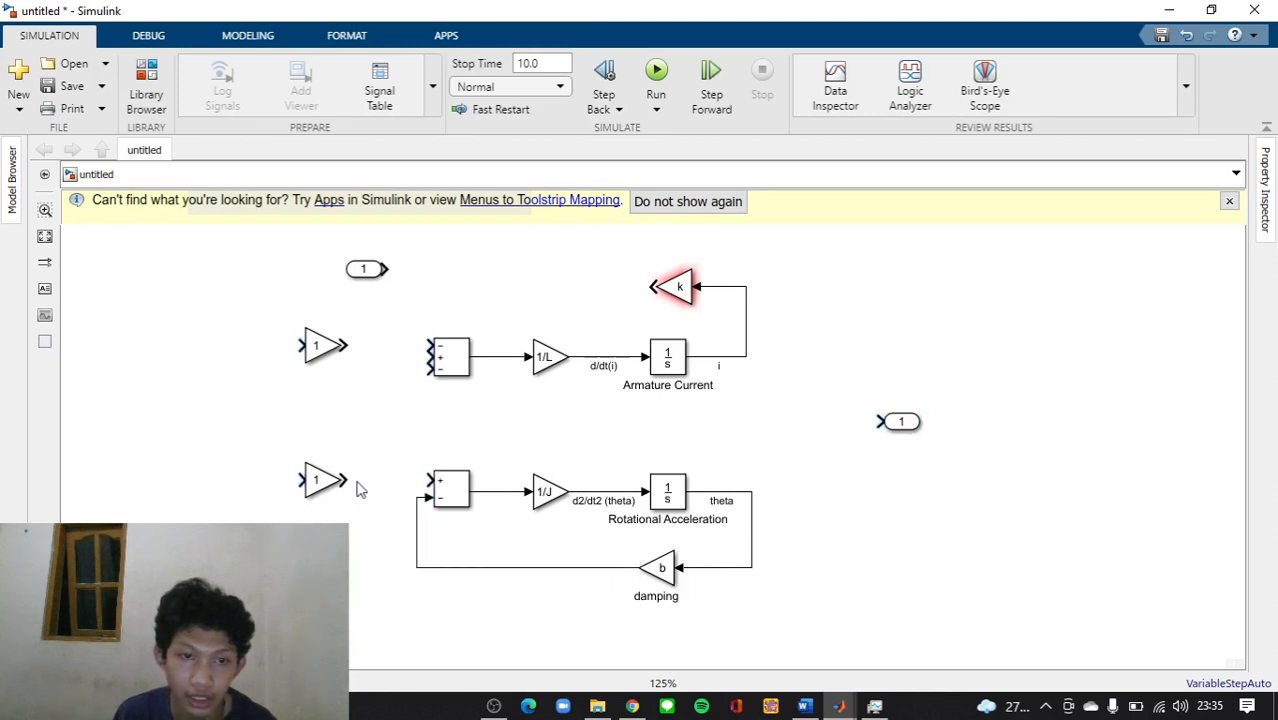
drag(341, 478, 432, 484)
click(300, 481)
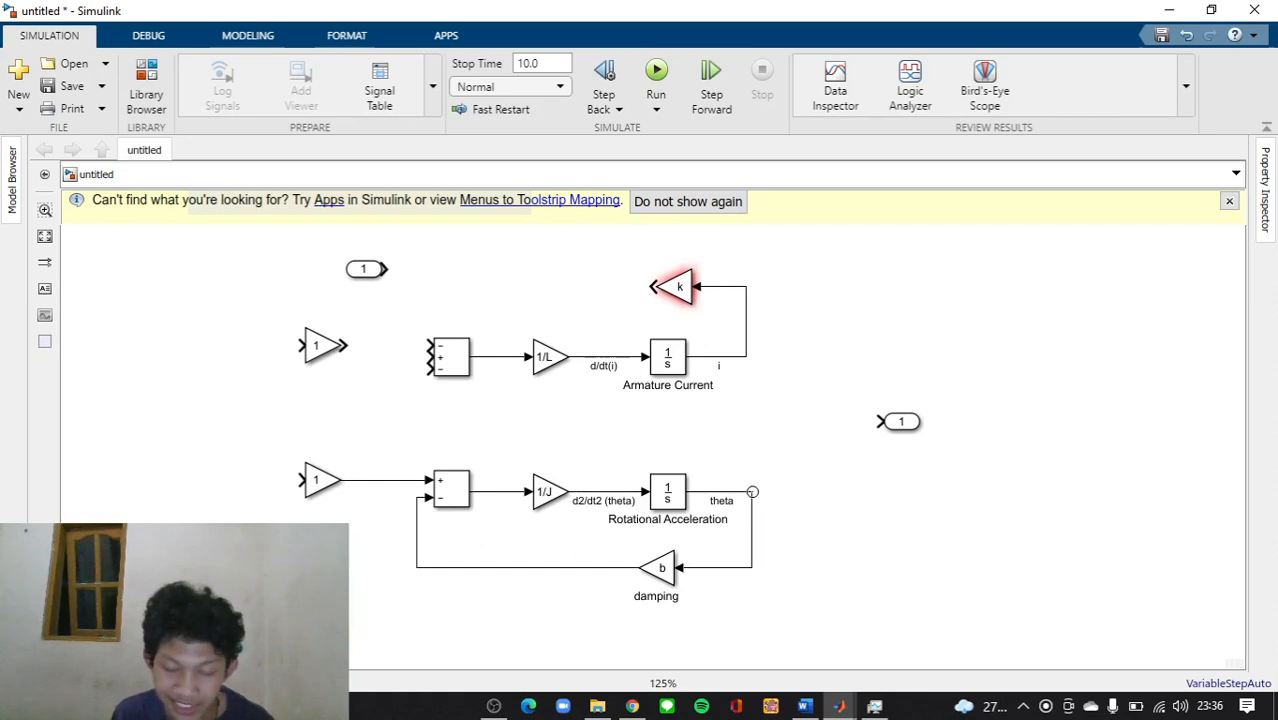
mouse_move(752, 491)
mouse_down()
mouse_move(765, 500)
mouse_move(867, 477)
mouse_move(880, 423)
mouse_up()
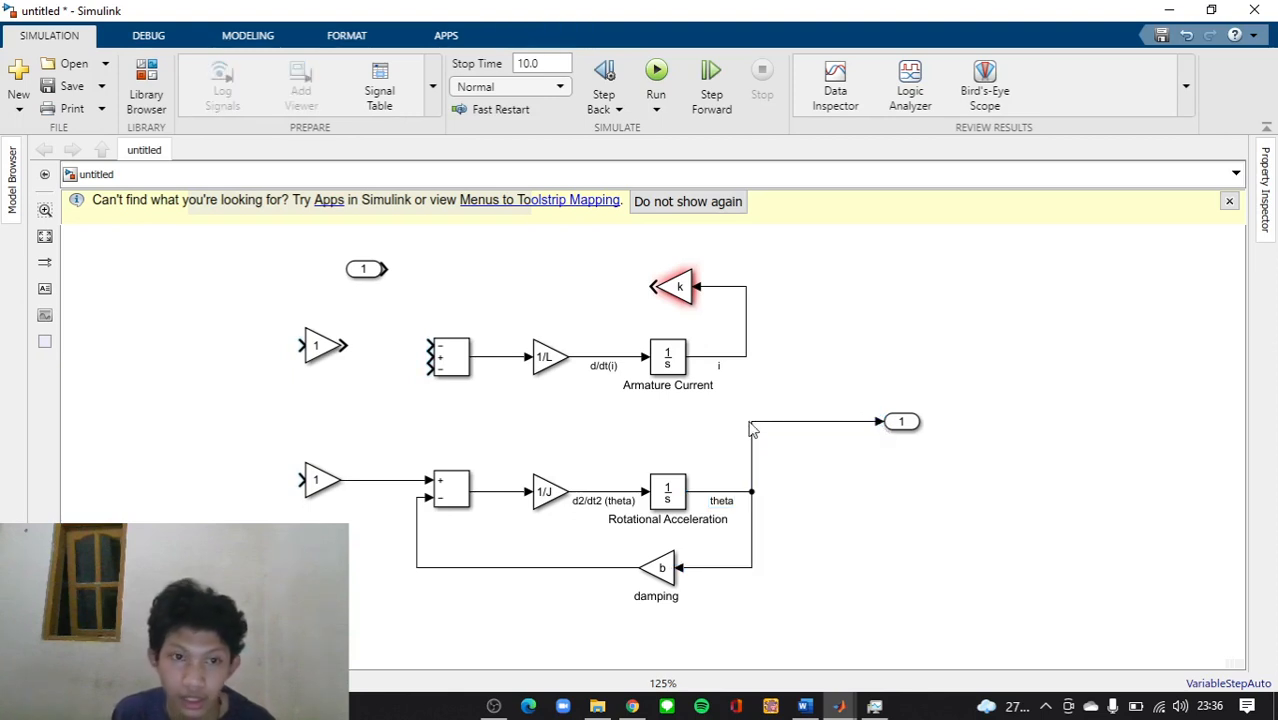
Set the gain of the new Gain block ahead of the 1/L branch's Add block to k
double_click(320, 346)
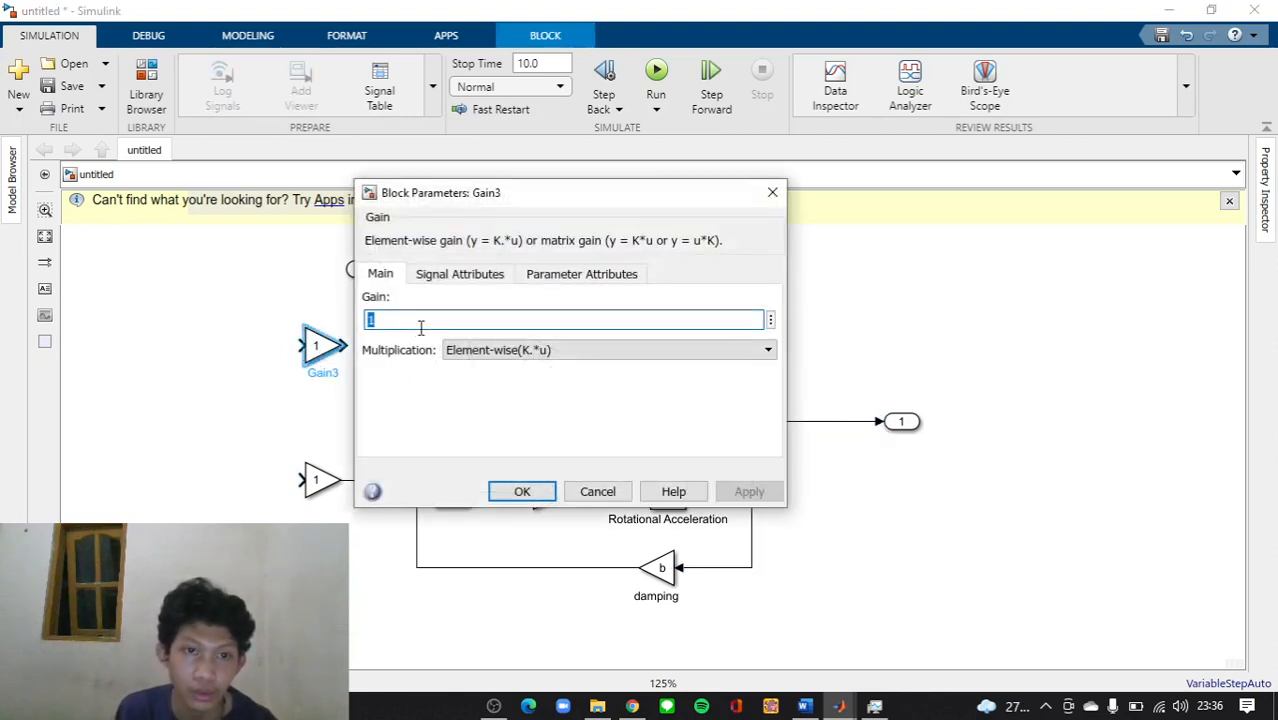
text(k)
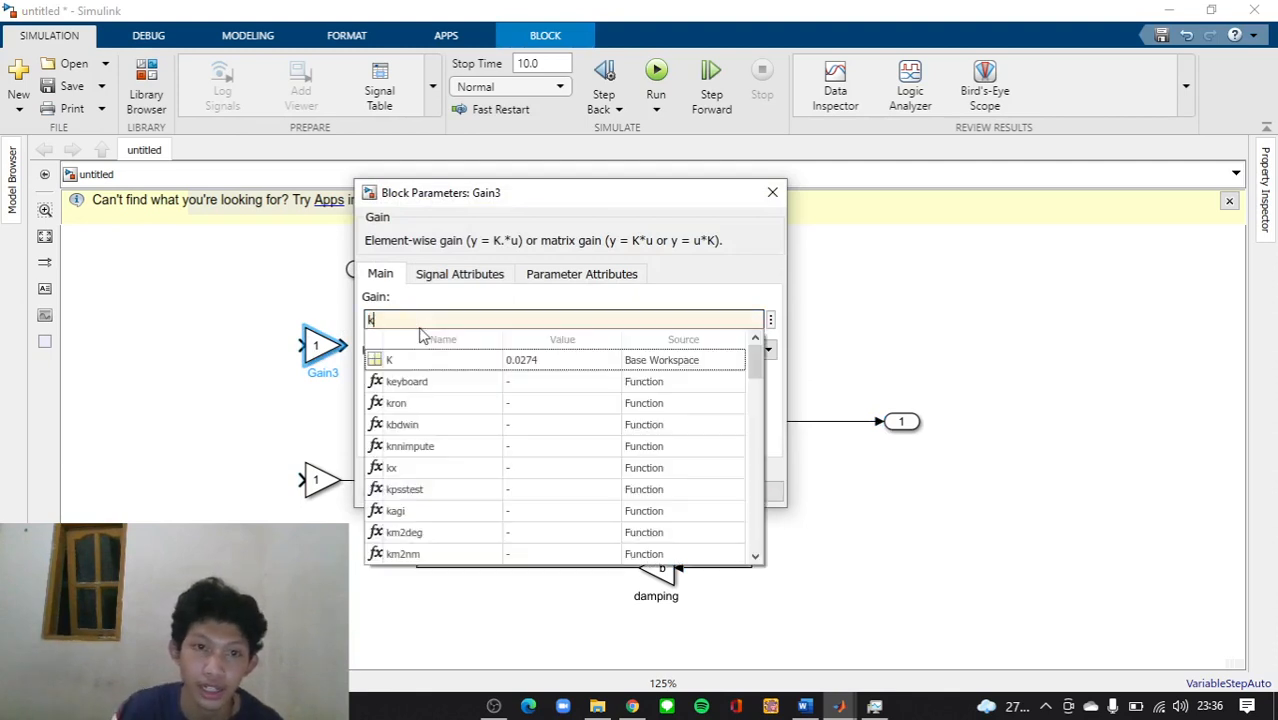
key(Escape)
click(747, 490)
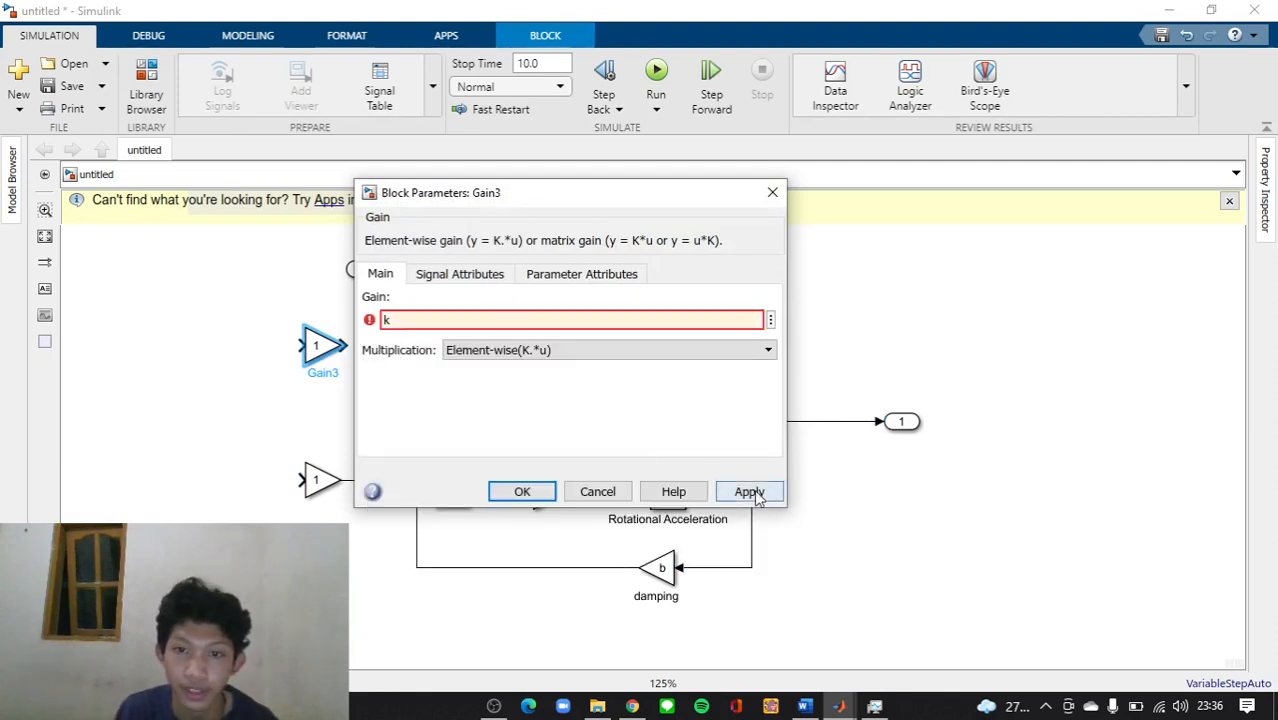
click(522, 489)
Set the gain of the Gain block feeding the 1/J branch's Add block to K
double_click(320, 481)
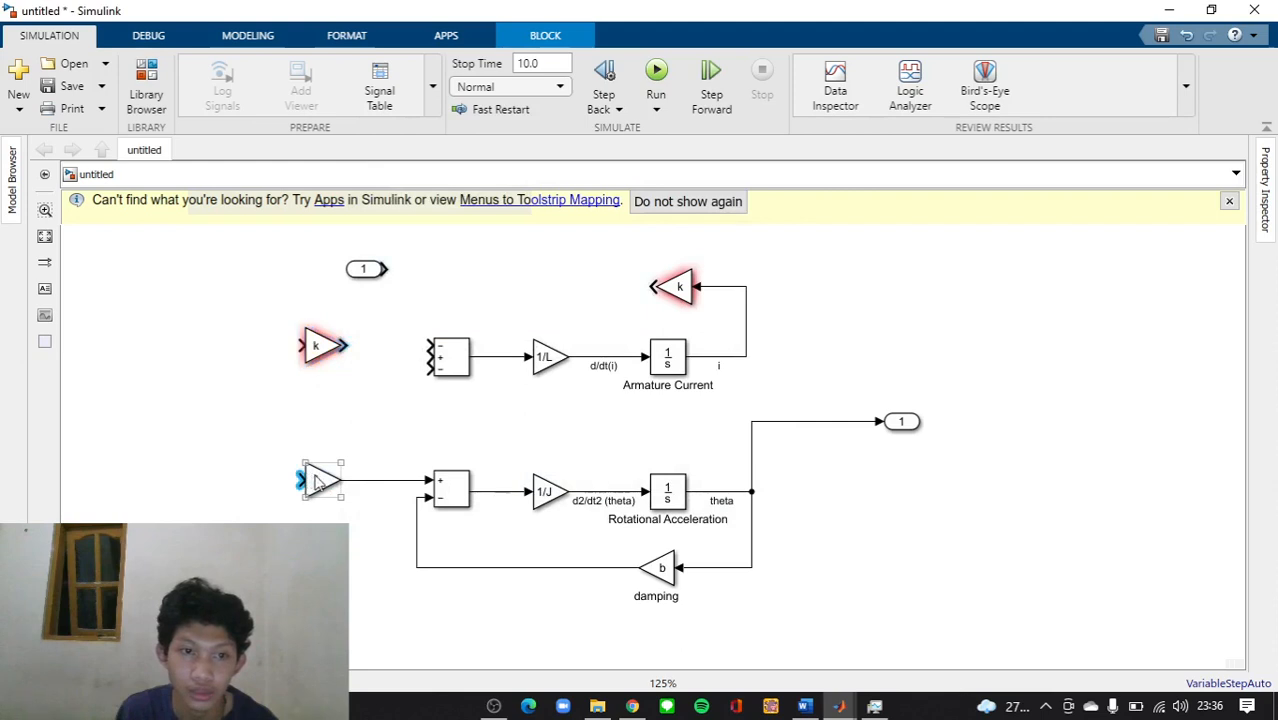
key(BackSpace)
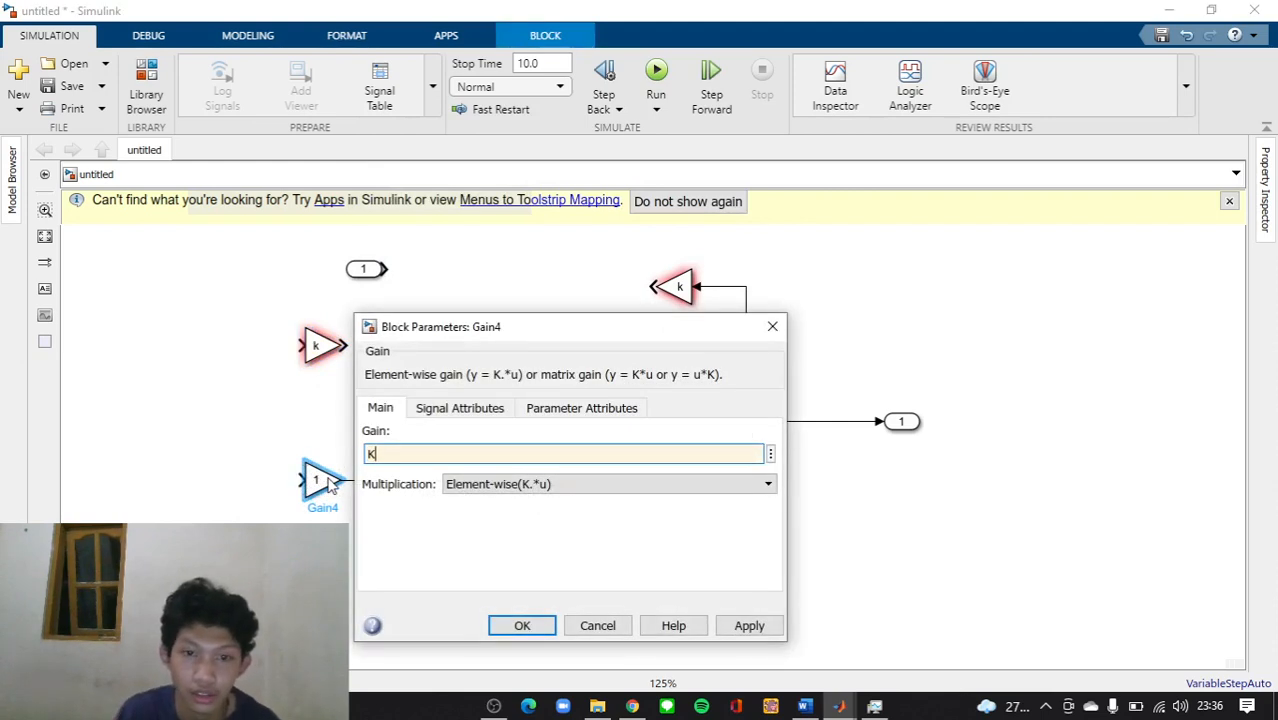
click(727, 627)
click(522, 626)
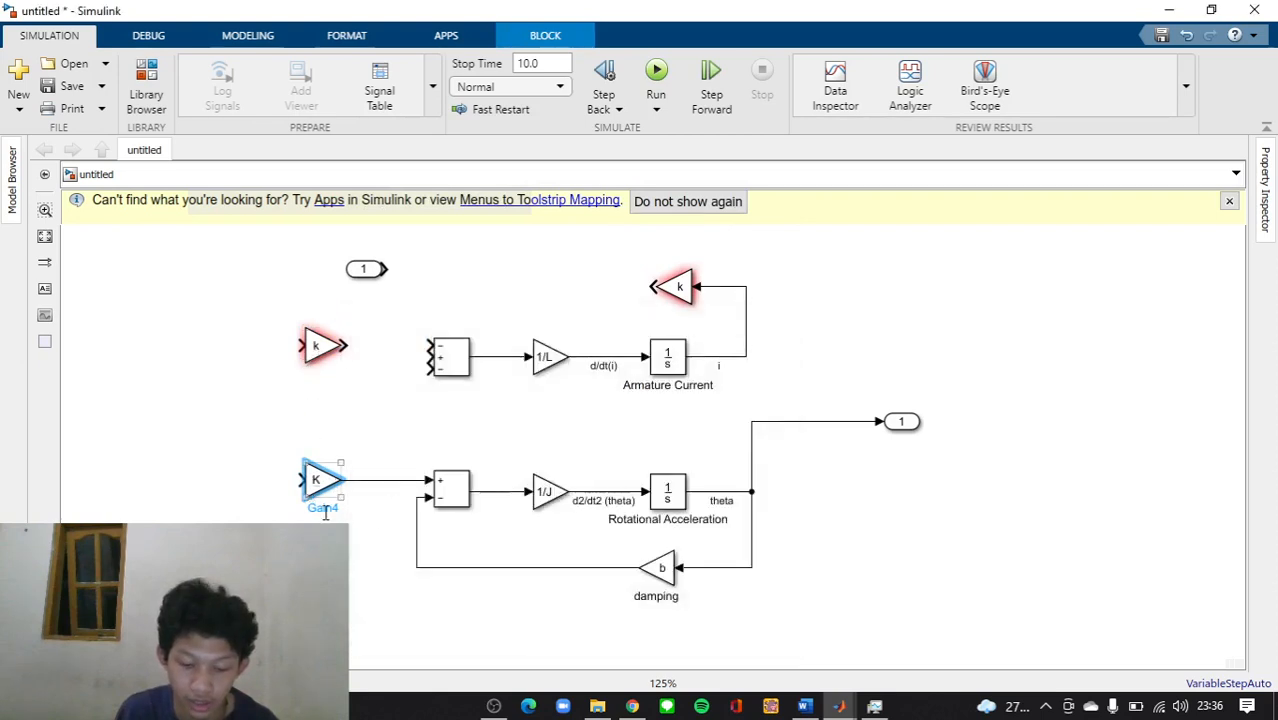
Rename the K Gain block feeding the 1/J branch's Add block as Kt
double_click(333, 509)
text(k)
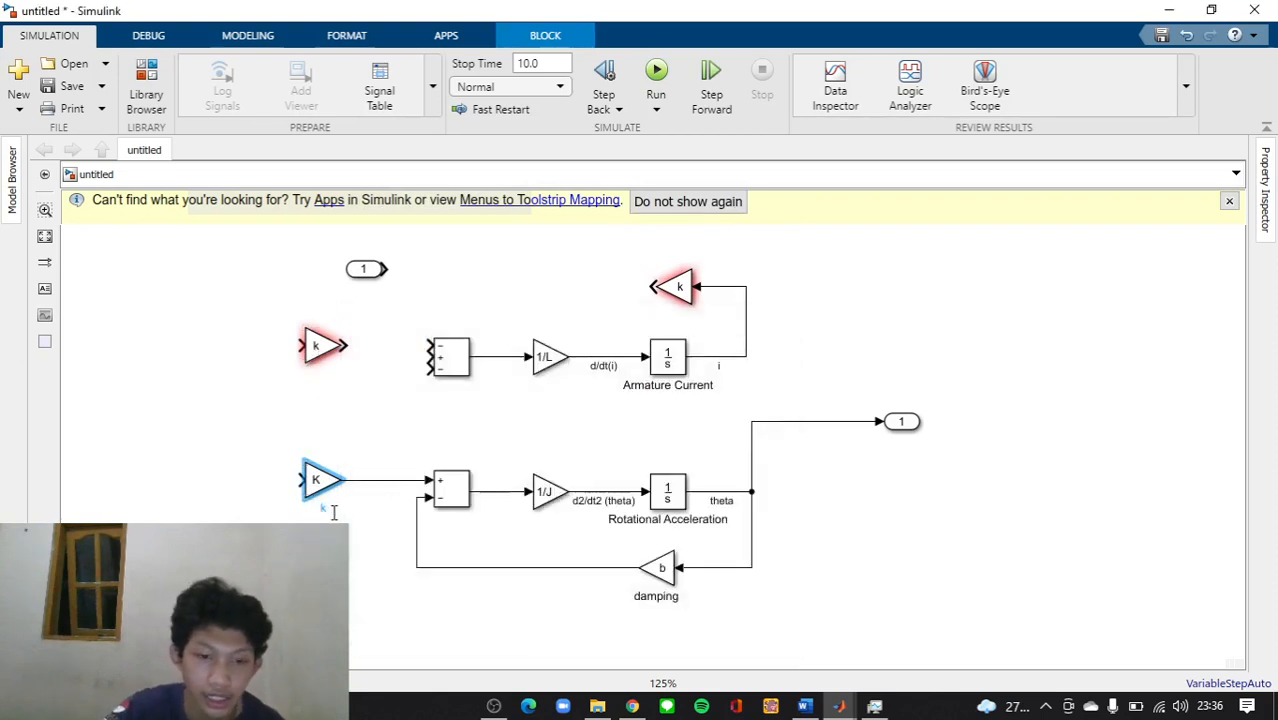
text(t)
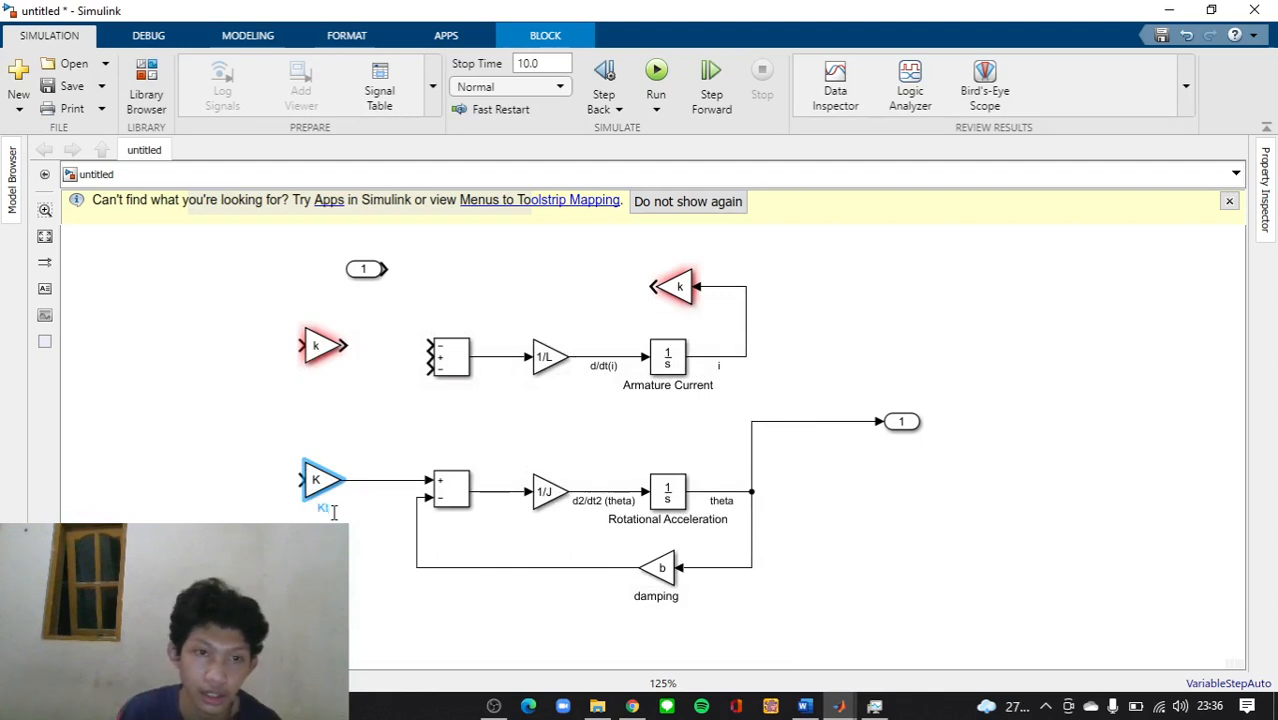
Rename the Gain block ahead of the 1/L branch's Add block as Ke
scroll(334, 512, up, 1)
click(320, 318)
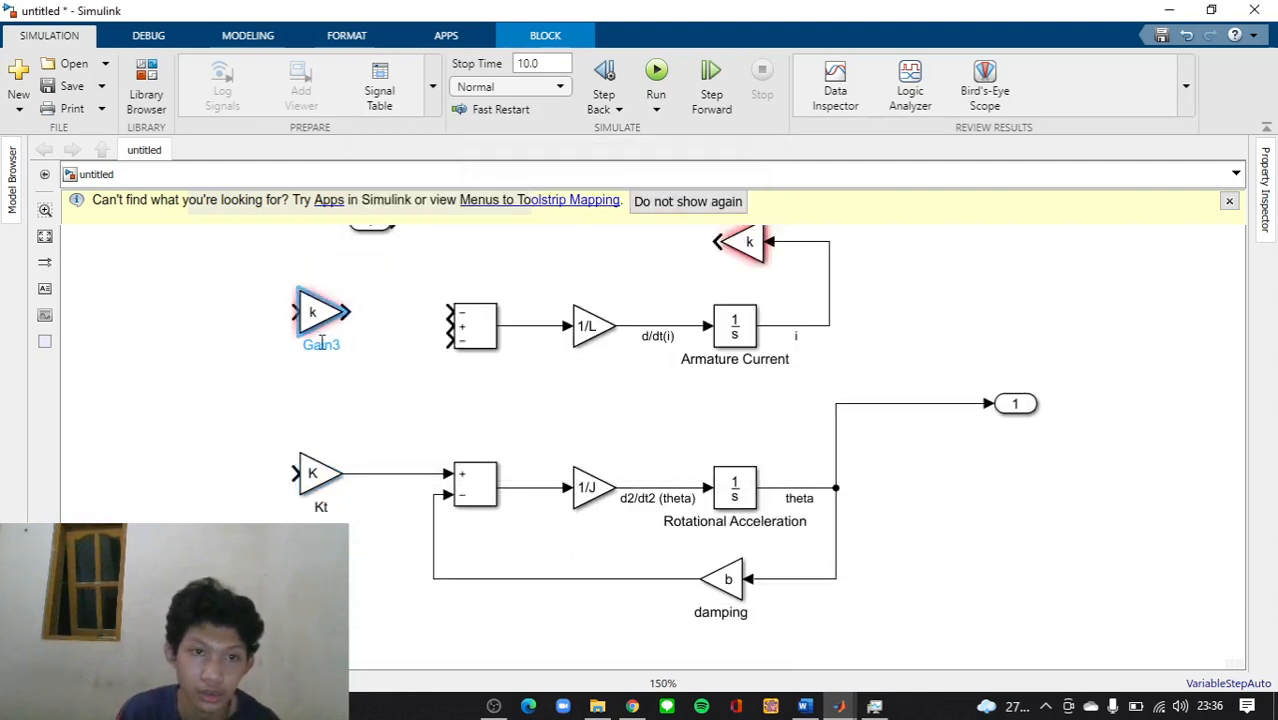
text(kb)
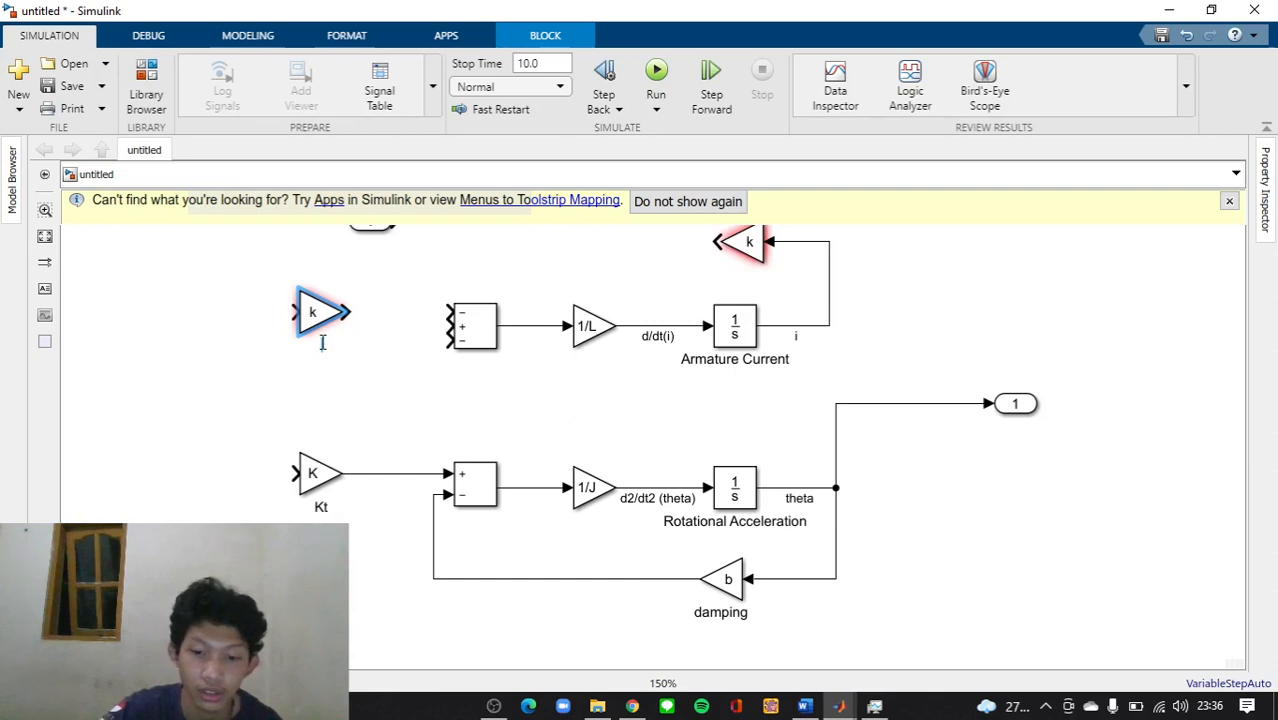
text(Ka)
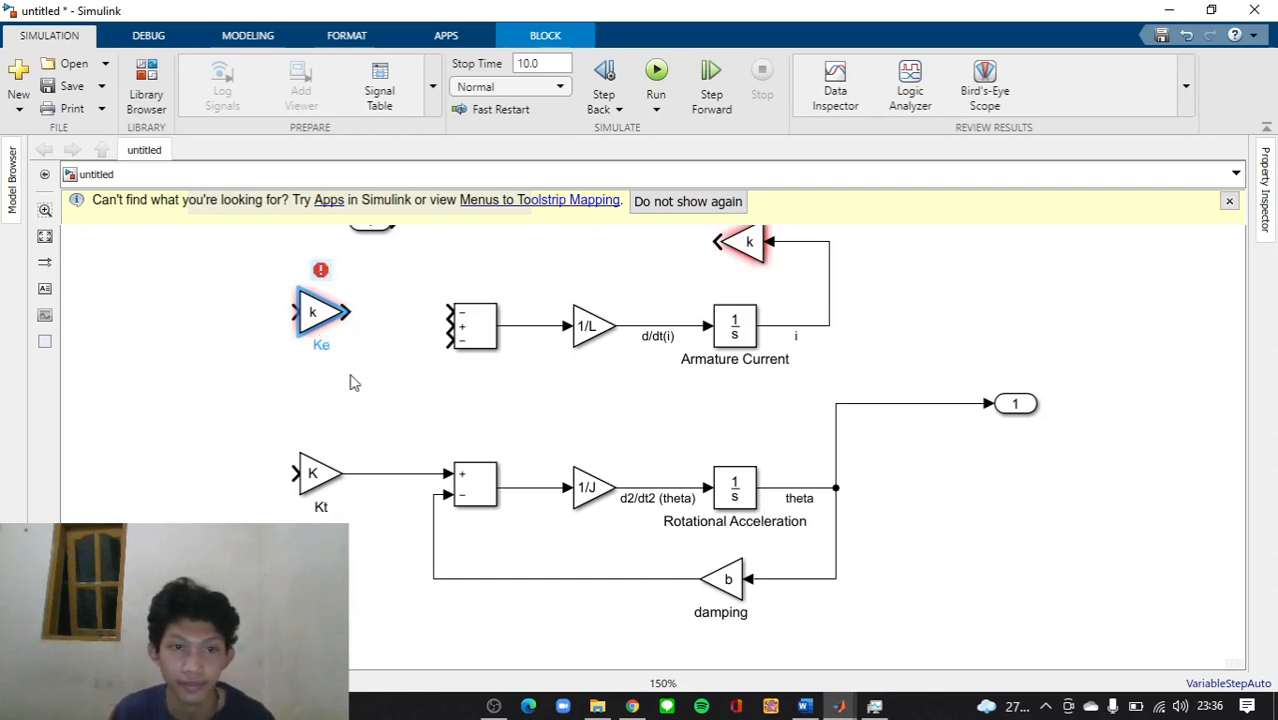
click(354, 381)
scroll(396, 442, up, 1)
scroll(700, 380, down, 2)
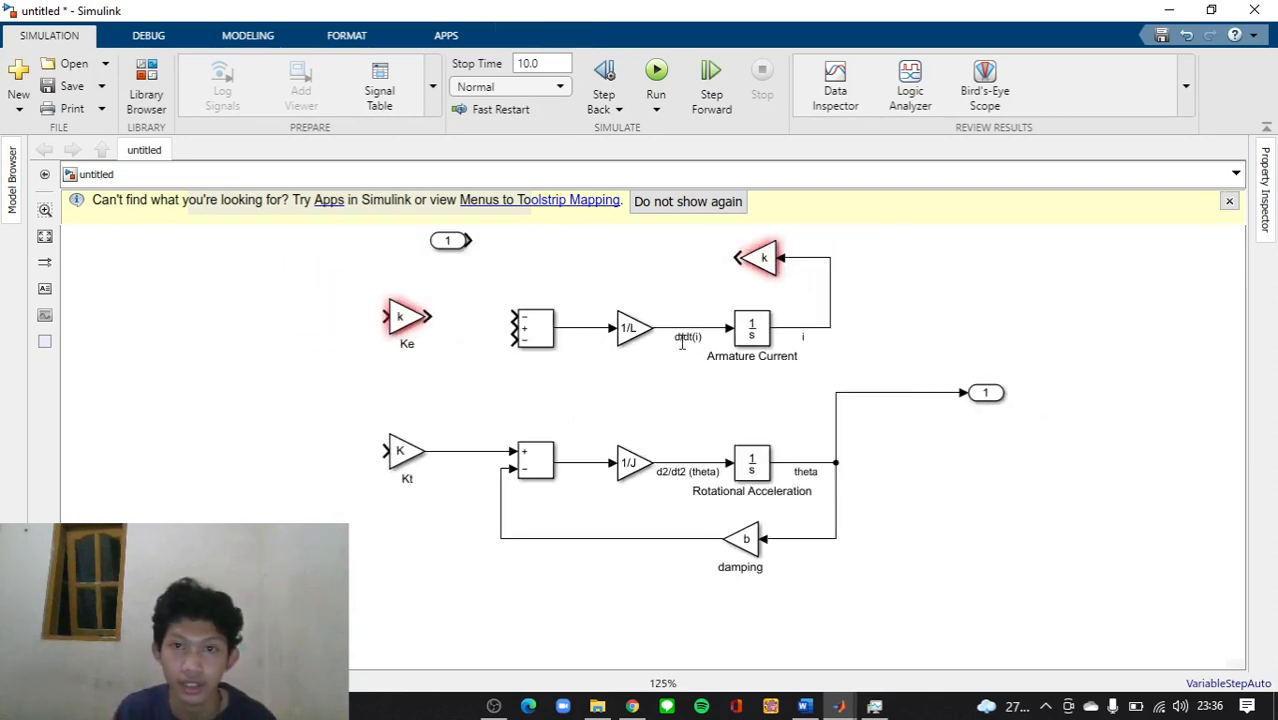
Set the gain of the feedback Gain block above the Armature Current integrator to K
click(736, 256)
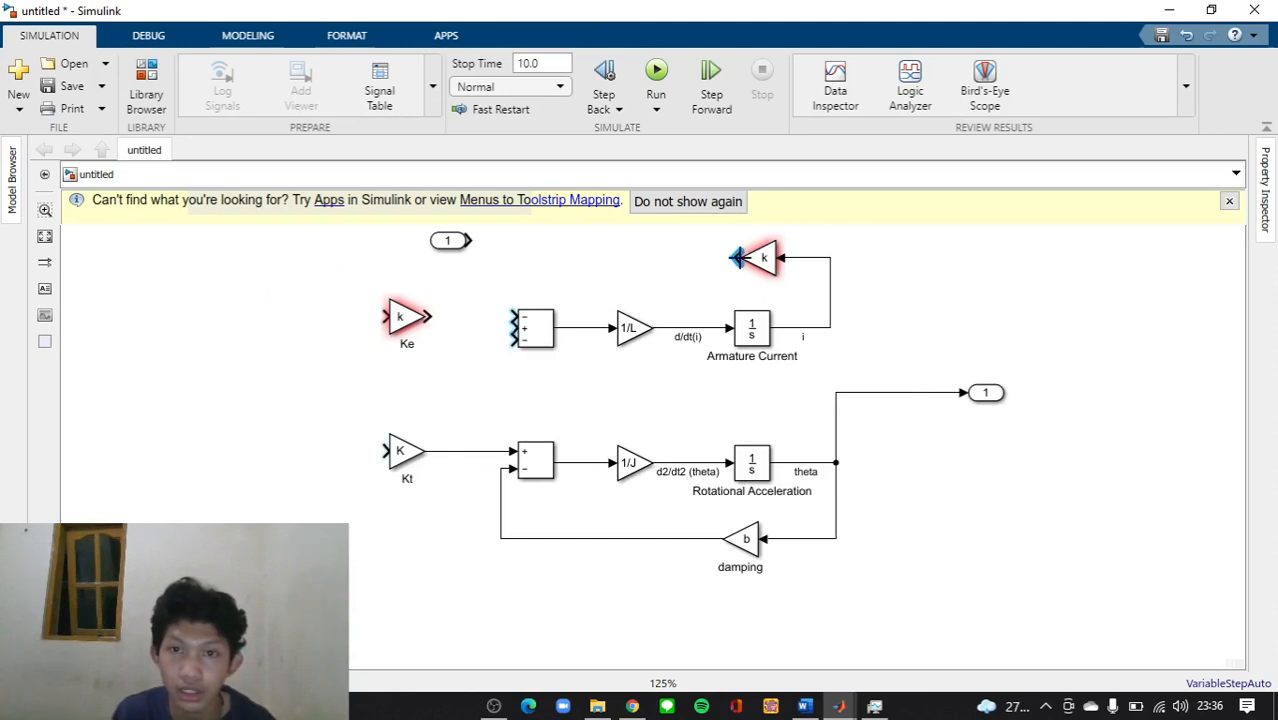
double_click(766, 260)
key(BackSpace)
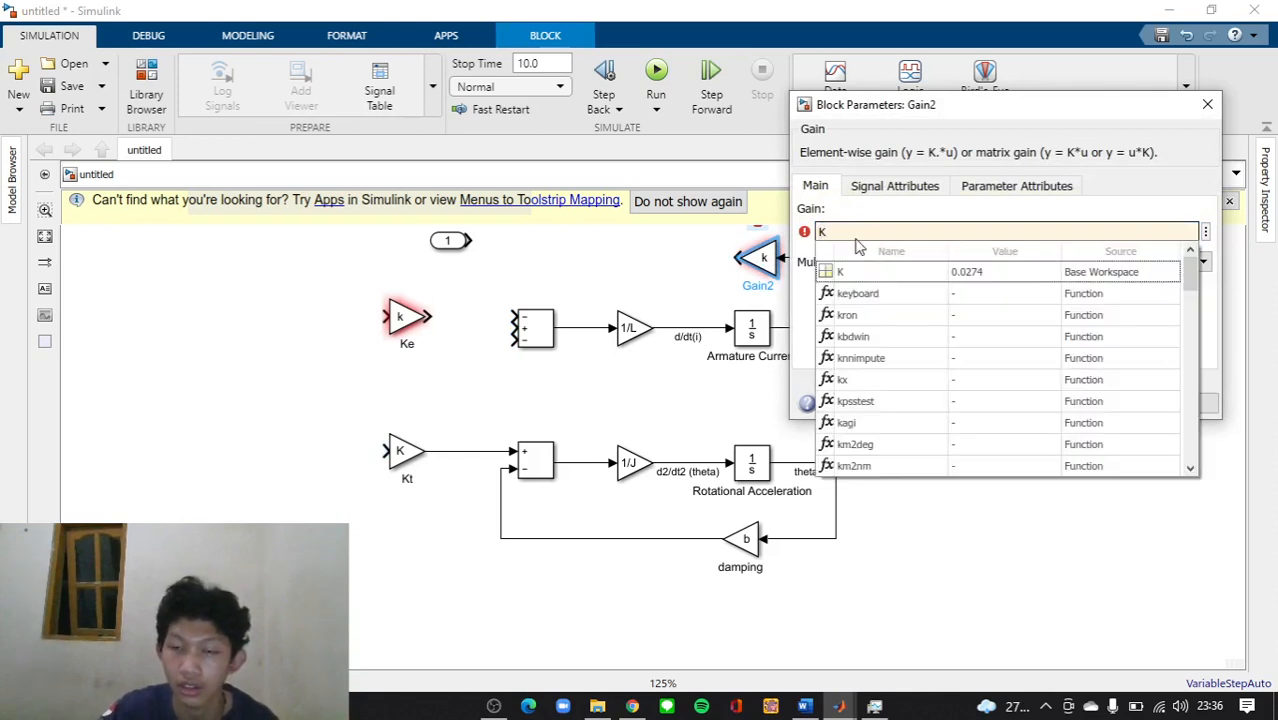
click(857, 238)
click(1184, 403)
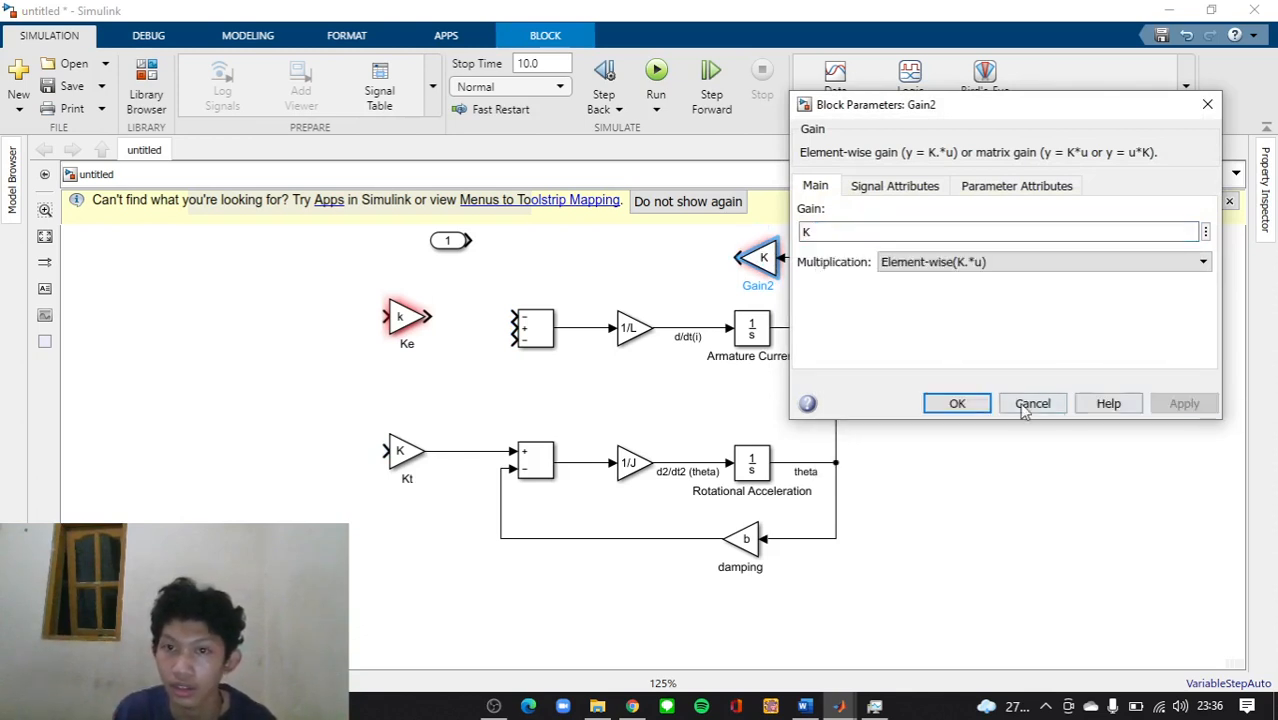
click(968, 403)
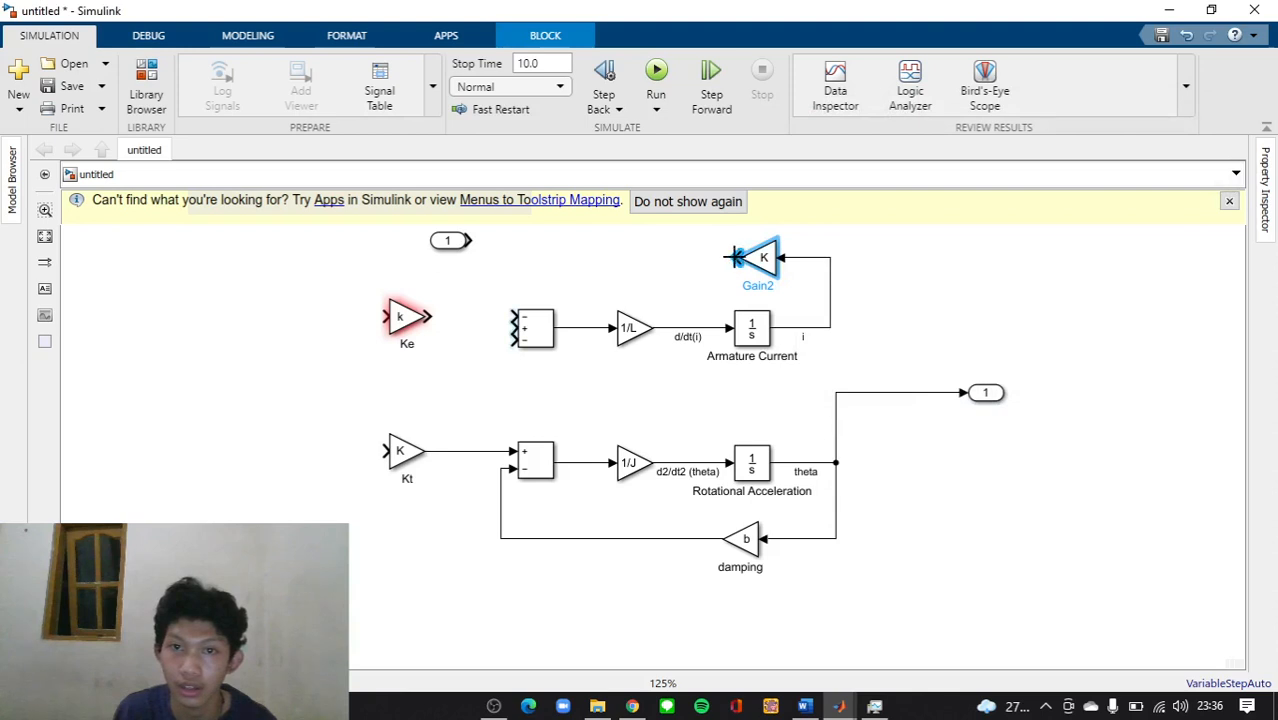
Wire the current feedback gain into the 1/L Add block's upper minus input and the input port into its plus input
click(507, 300)
mouse_move(735, 257)
mouse_down()
mouse_move(528, 274)
mouse_move(511, 315)
mouse_up()
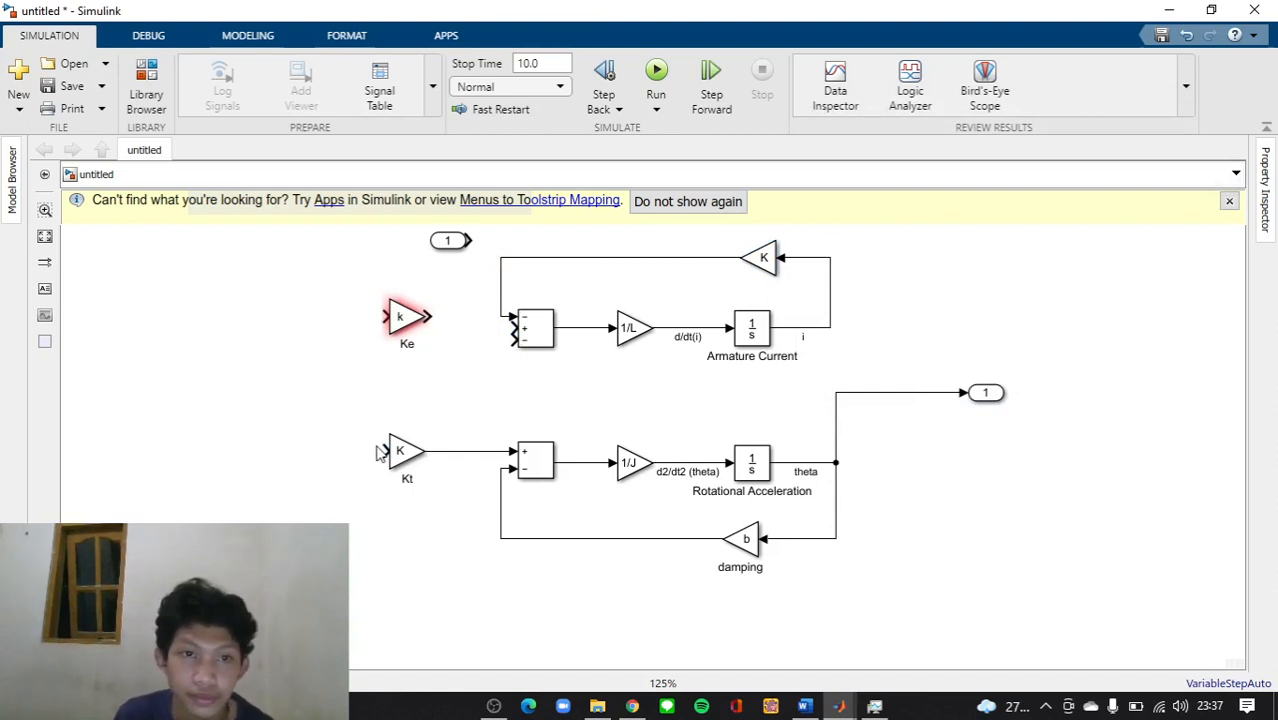
drag(456, 243, 518, 328)
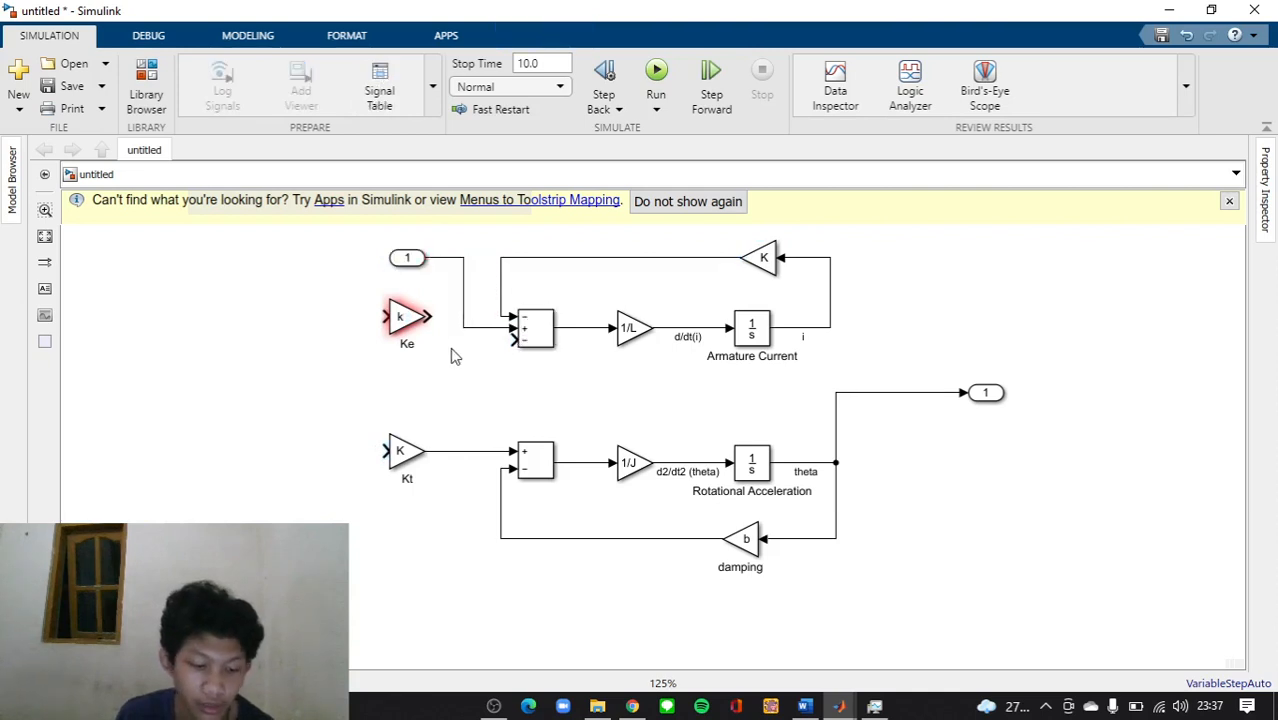
Set the Ke block's gain to K and wire its output into the lower minus input of the 1/L Add block
double_click(403, 317)
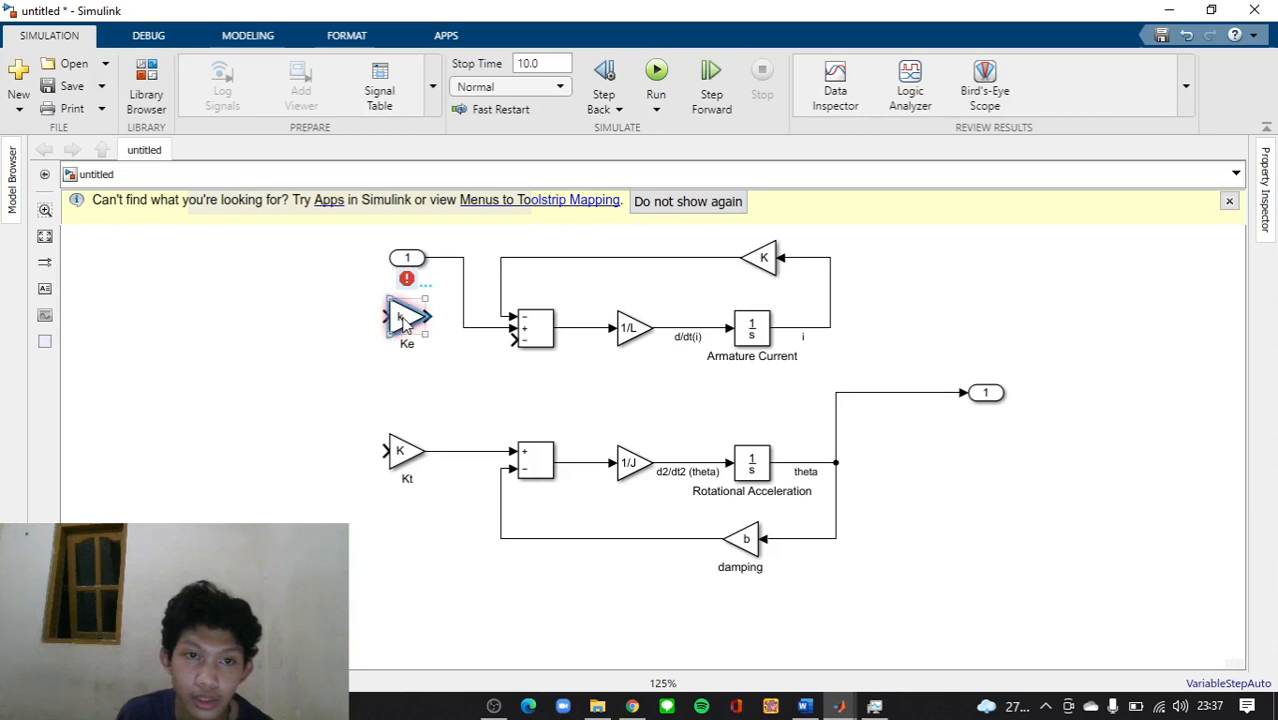
key(BackSpace)
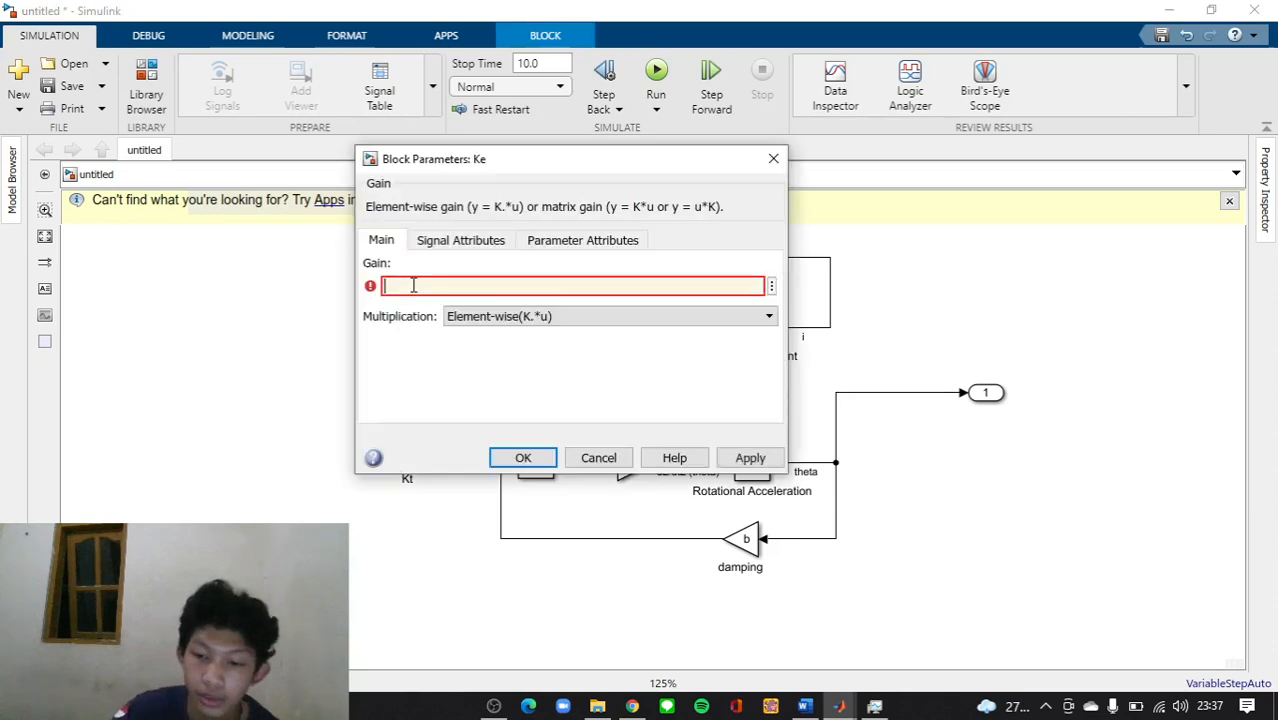
text(K)
key(Escape)
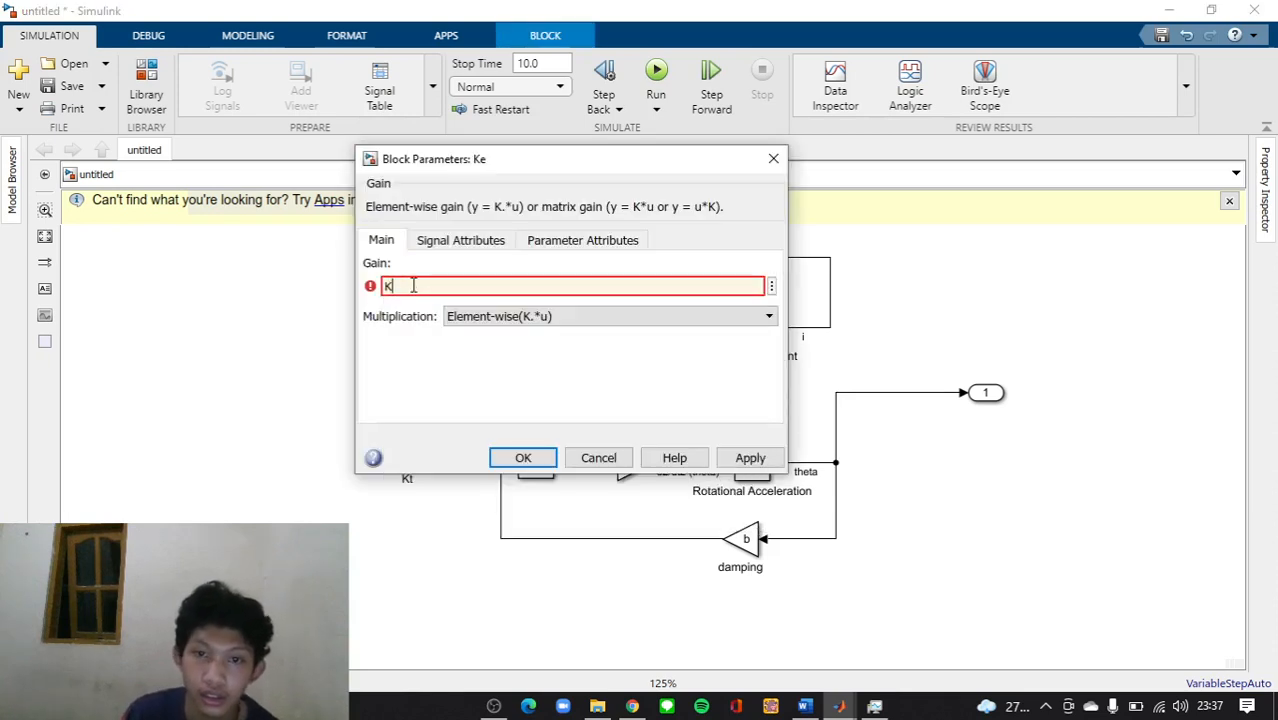
click(750, 457)
click(522, 457)
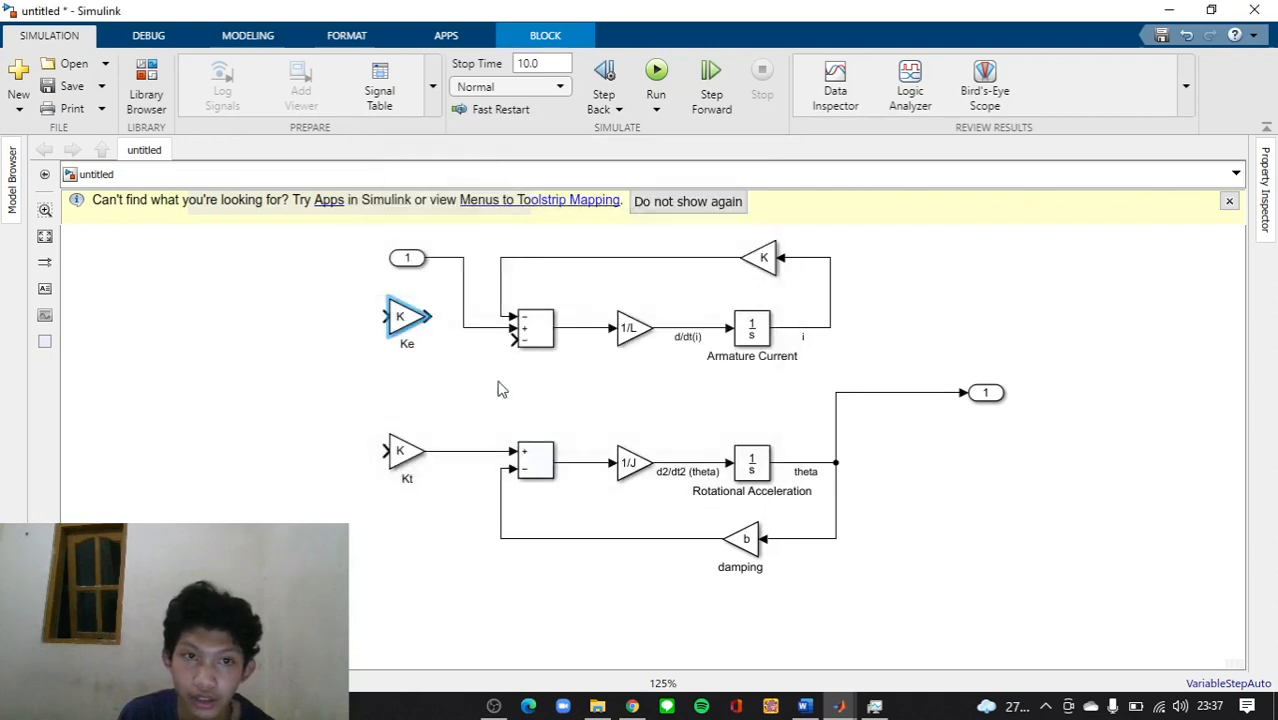
drag(428, 317, 513, 340)
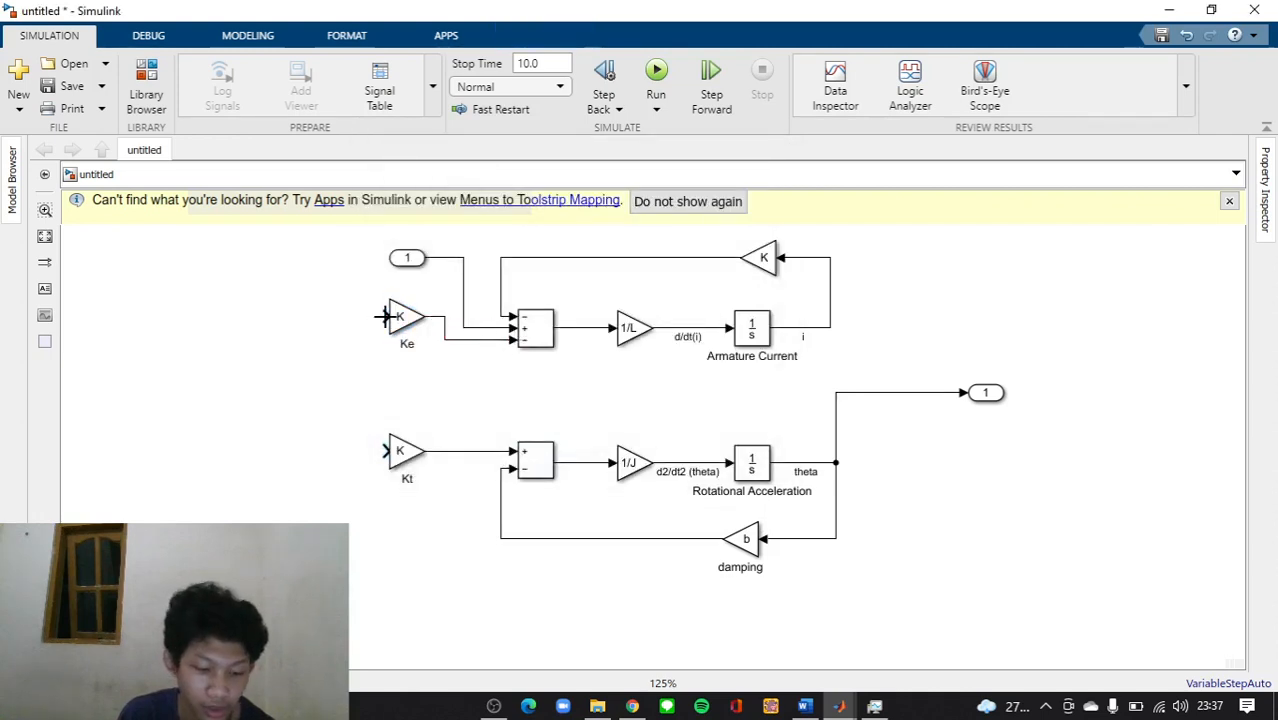
drag(383, 317, 360, 317)
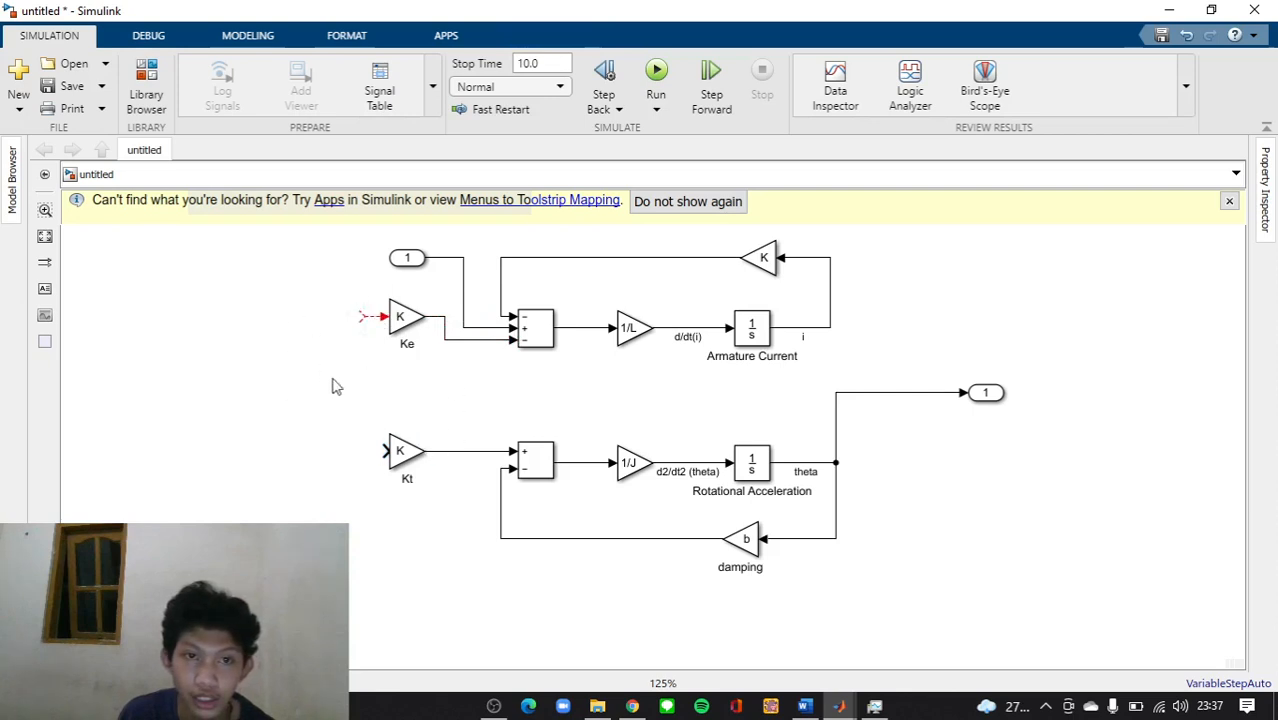
drag(362, 317, 866, 428)
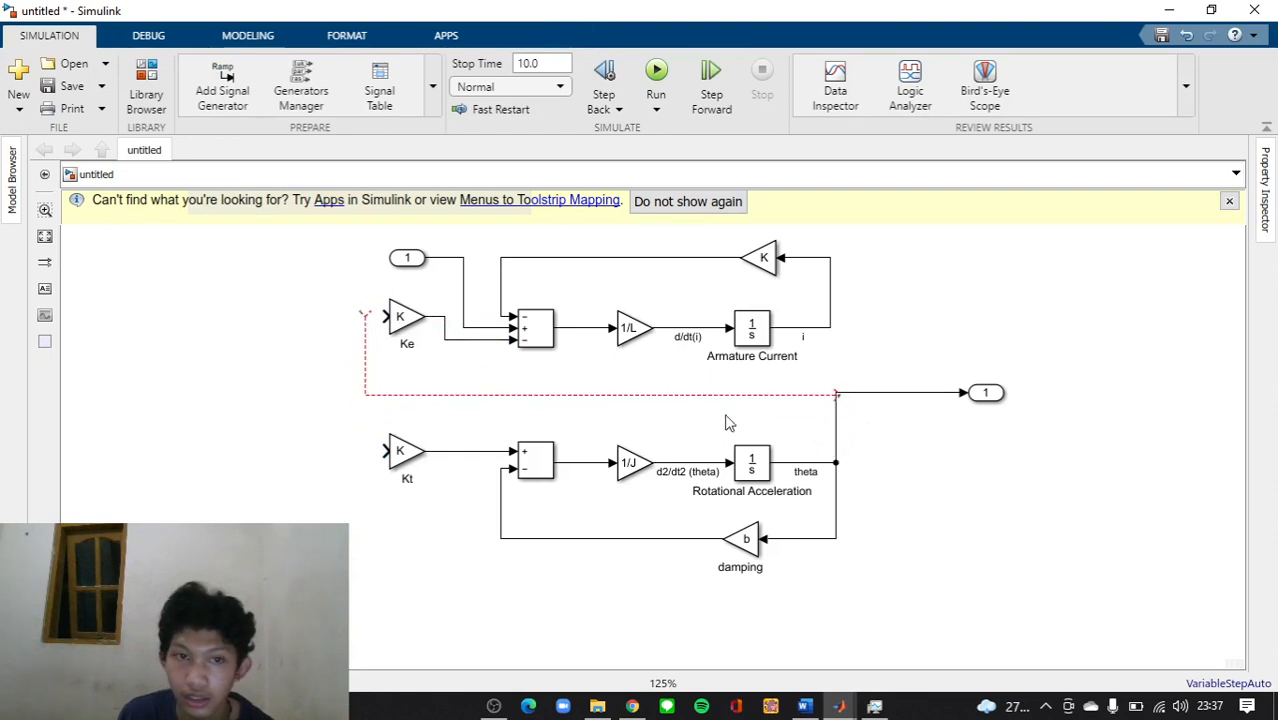
mouse_move(365, 313)
mouse_down()
mouse_move(382, 316)
mouse_move(371, 317)
mouse_up()
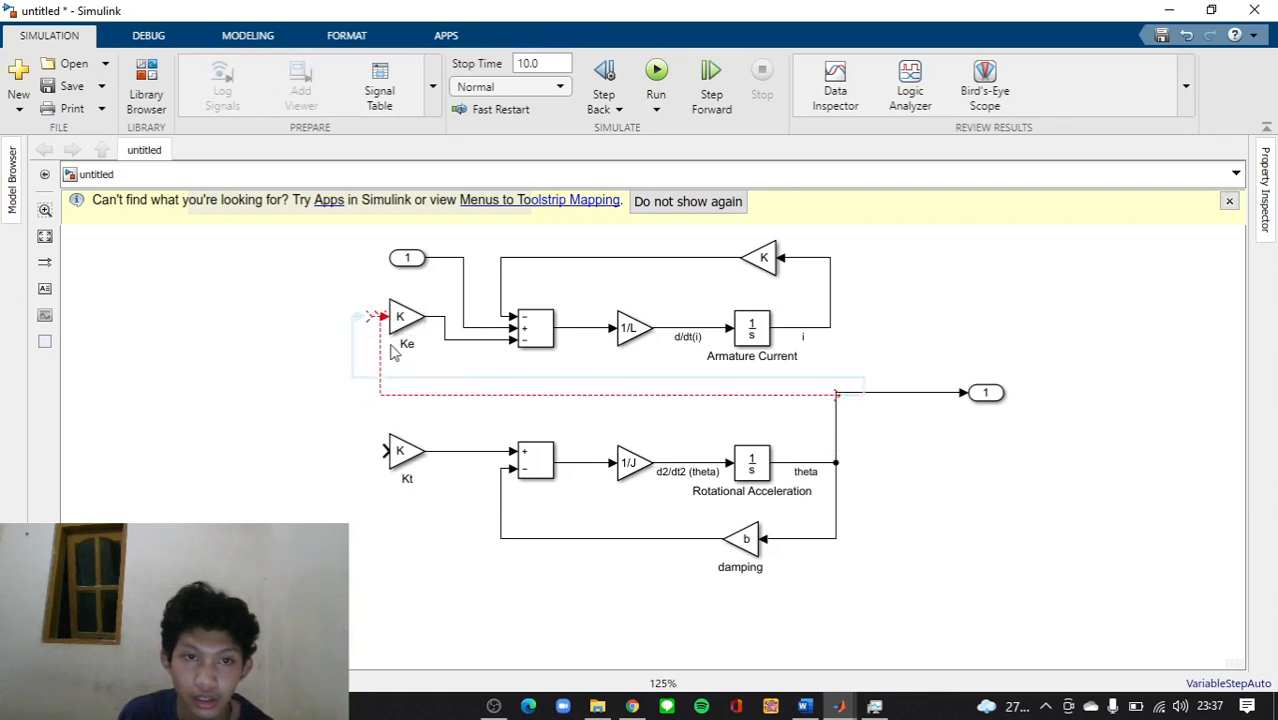
click(389, 395)
key(Delete)
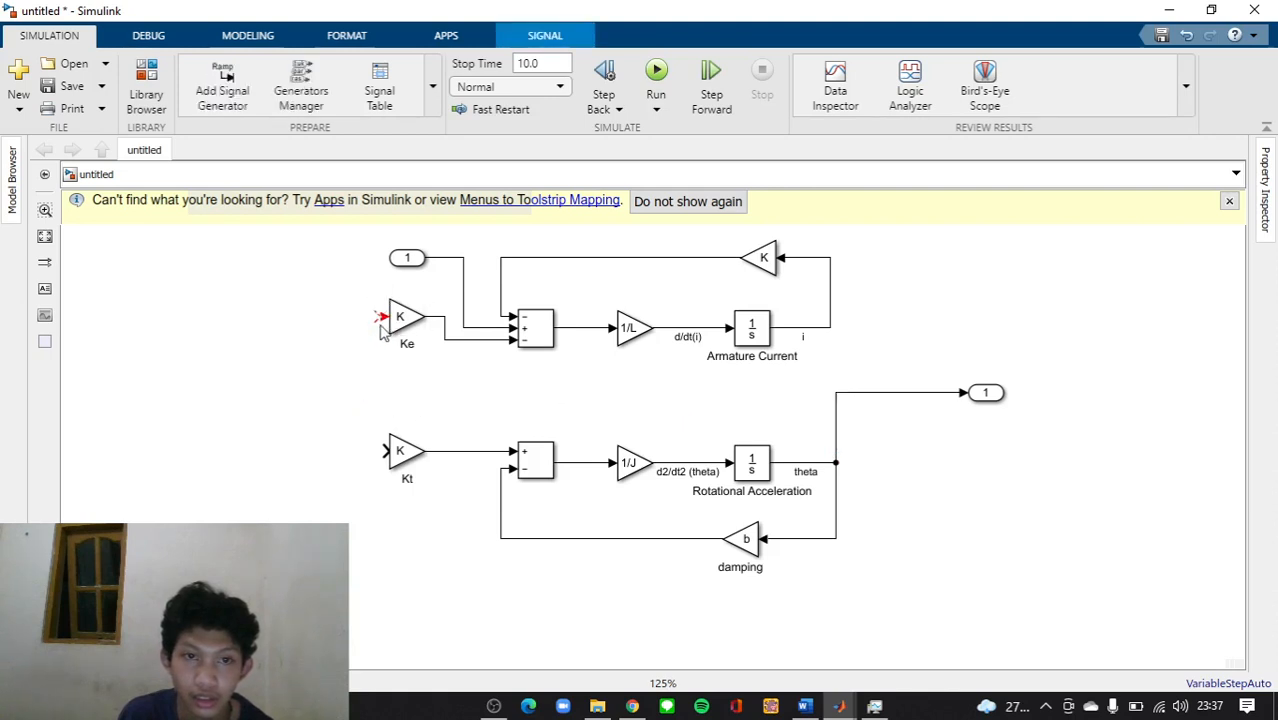
Connect the Ke block's input to the theta line ahead of the output port
click(381, 316)
drag(381, 319, 836, 404)
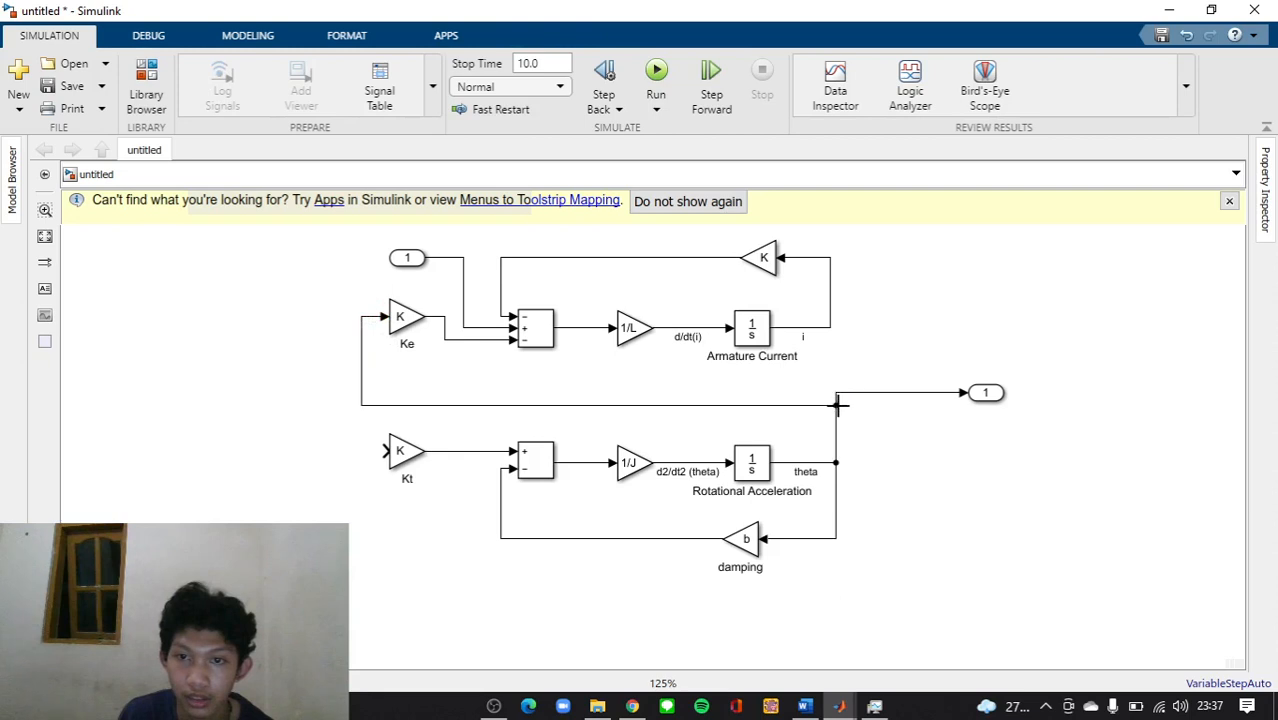
click(830, 322)
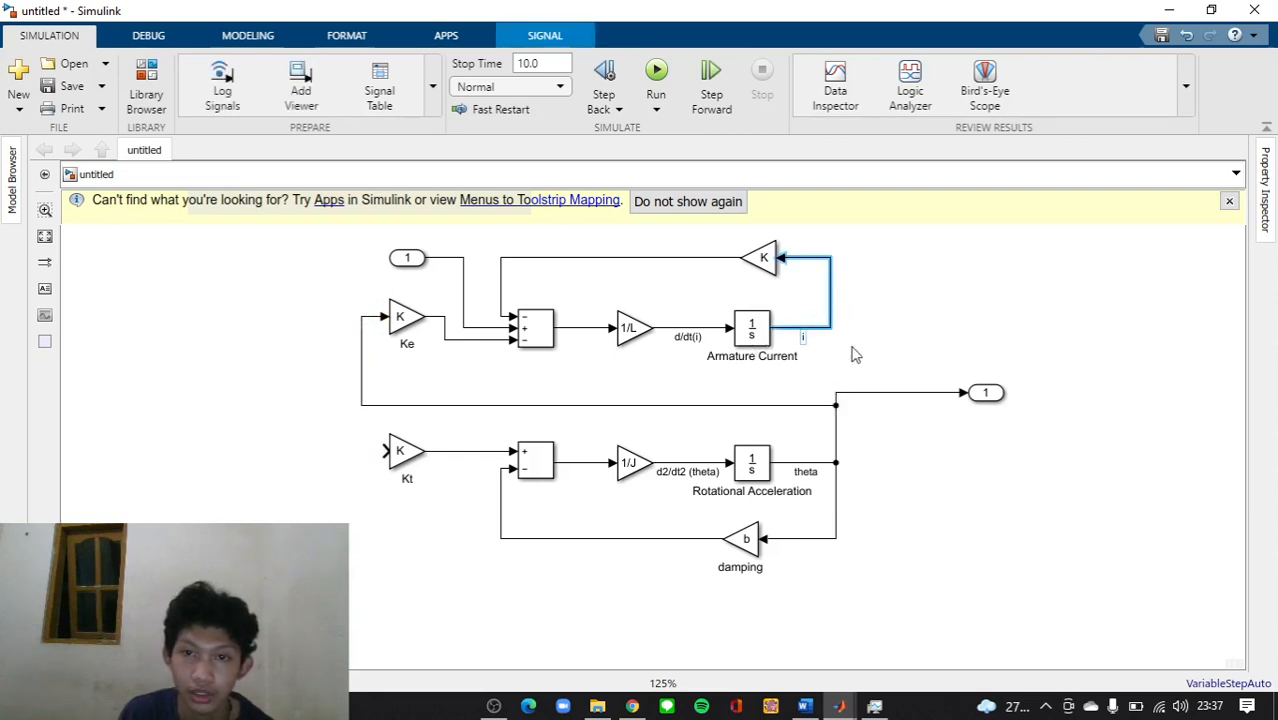
click(895, 349)
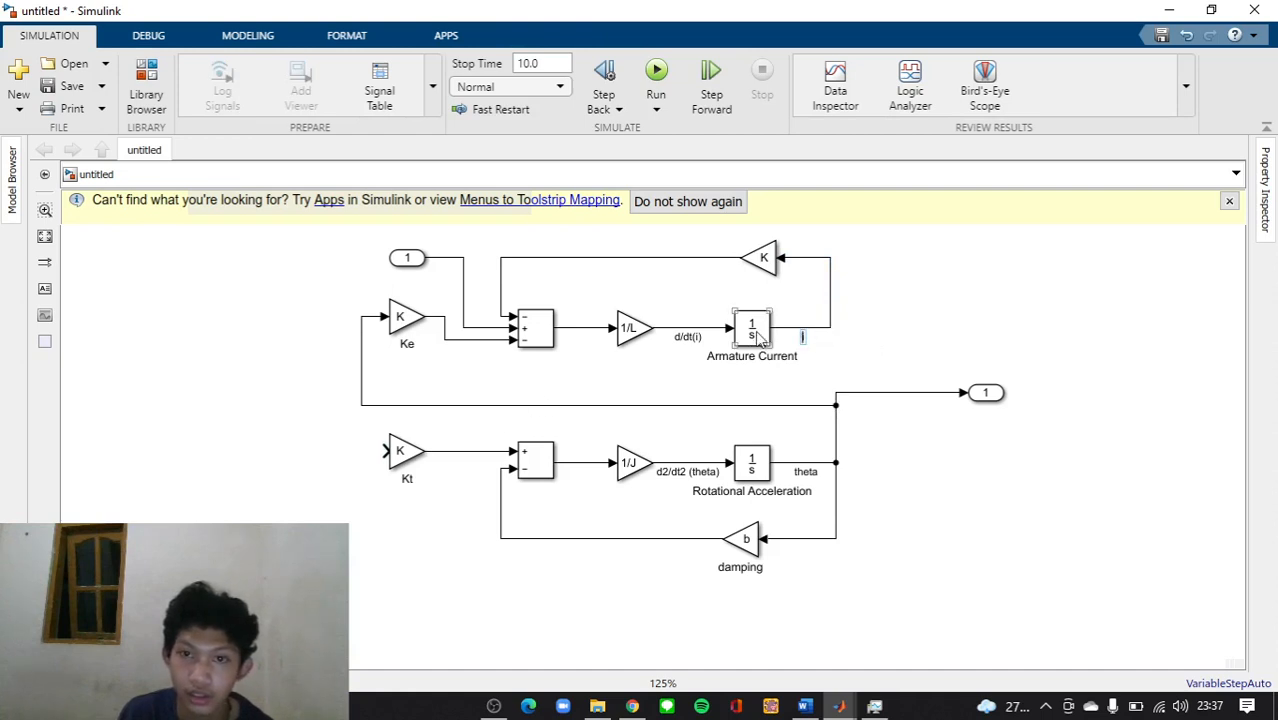
drag(386, 451, 820, 336)
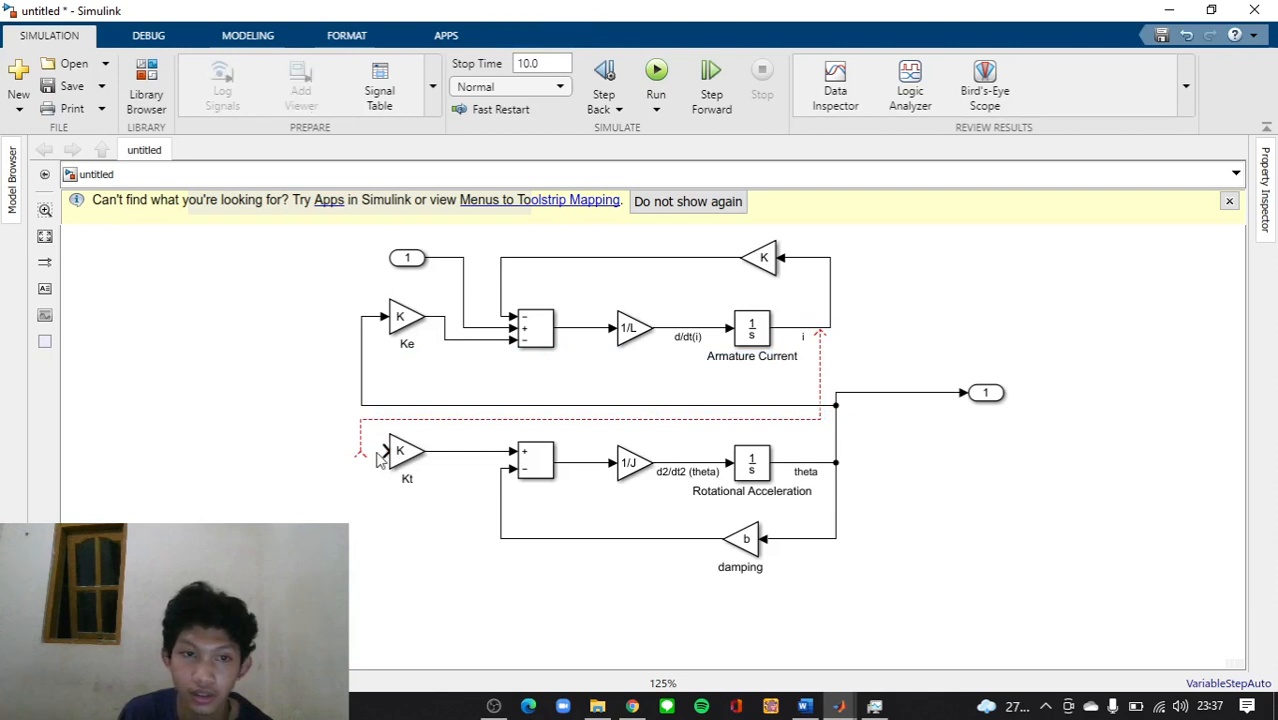
drag(359, 452, 389, 449)
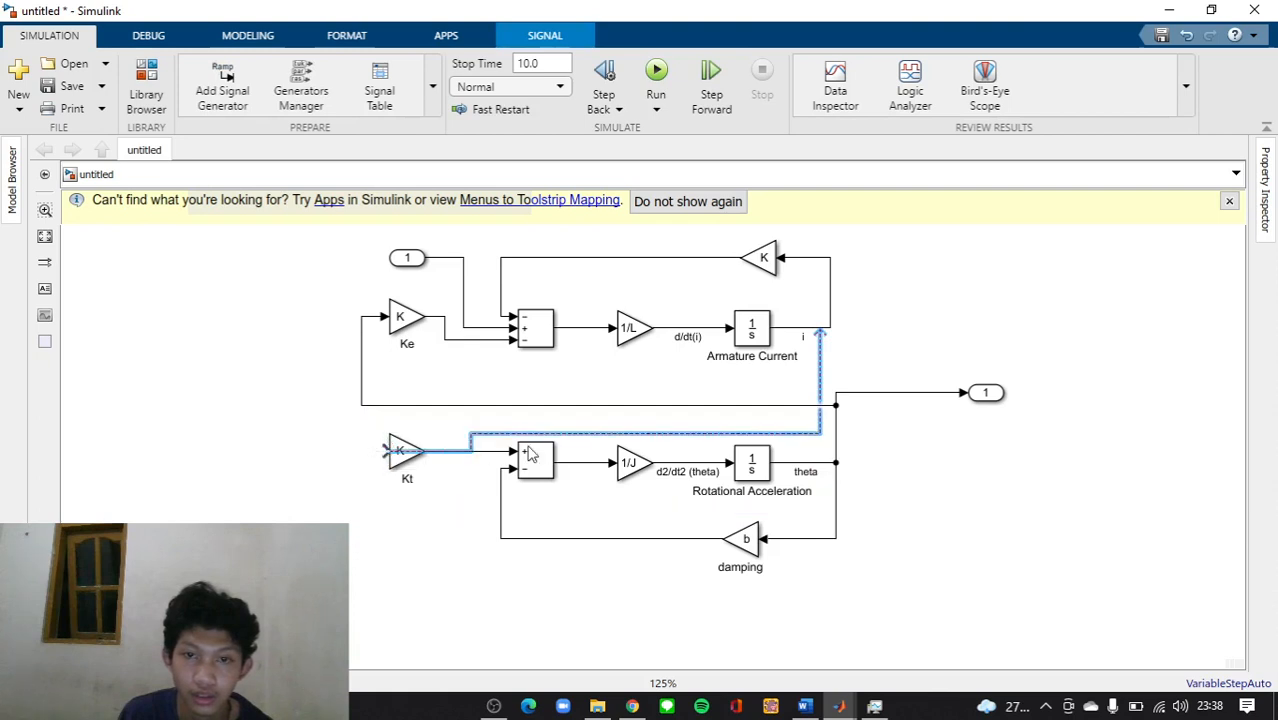
click(910, 472)
click(798, 435)
key(Delete)
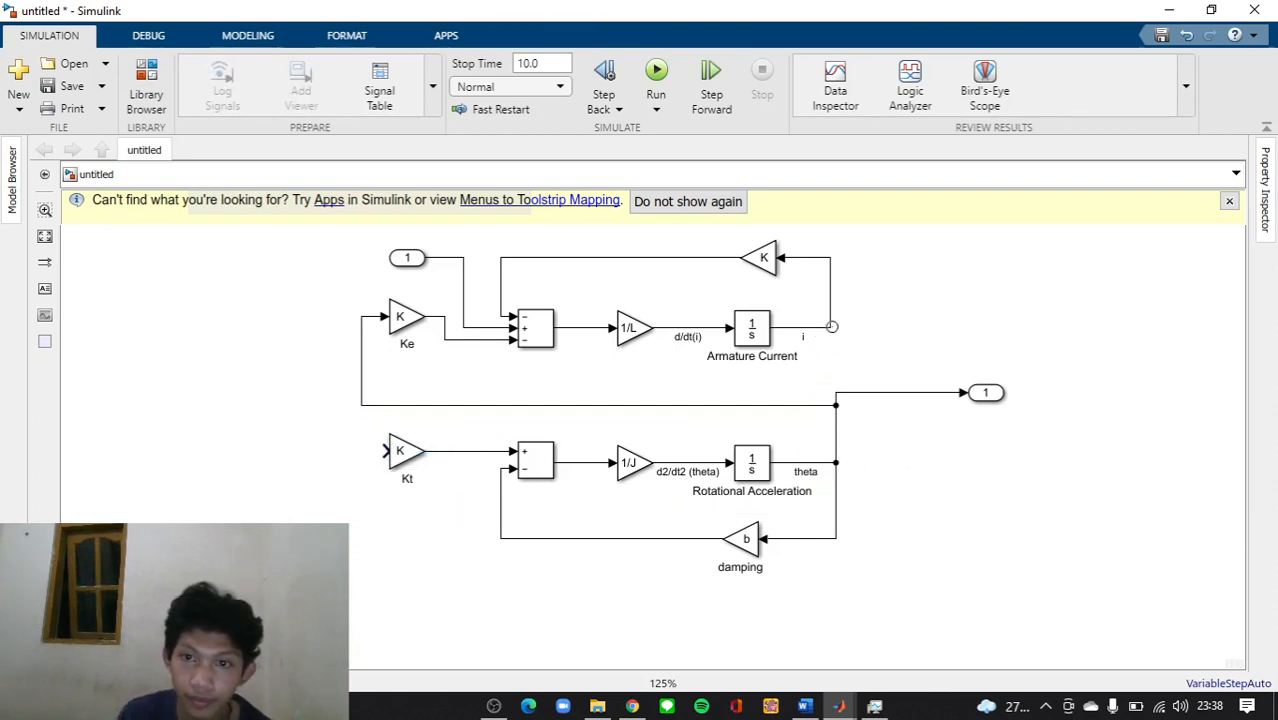
Connect the Kt block's input to the current signal i leaving the Armature Current integrator
click(830, 327)
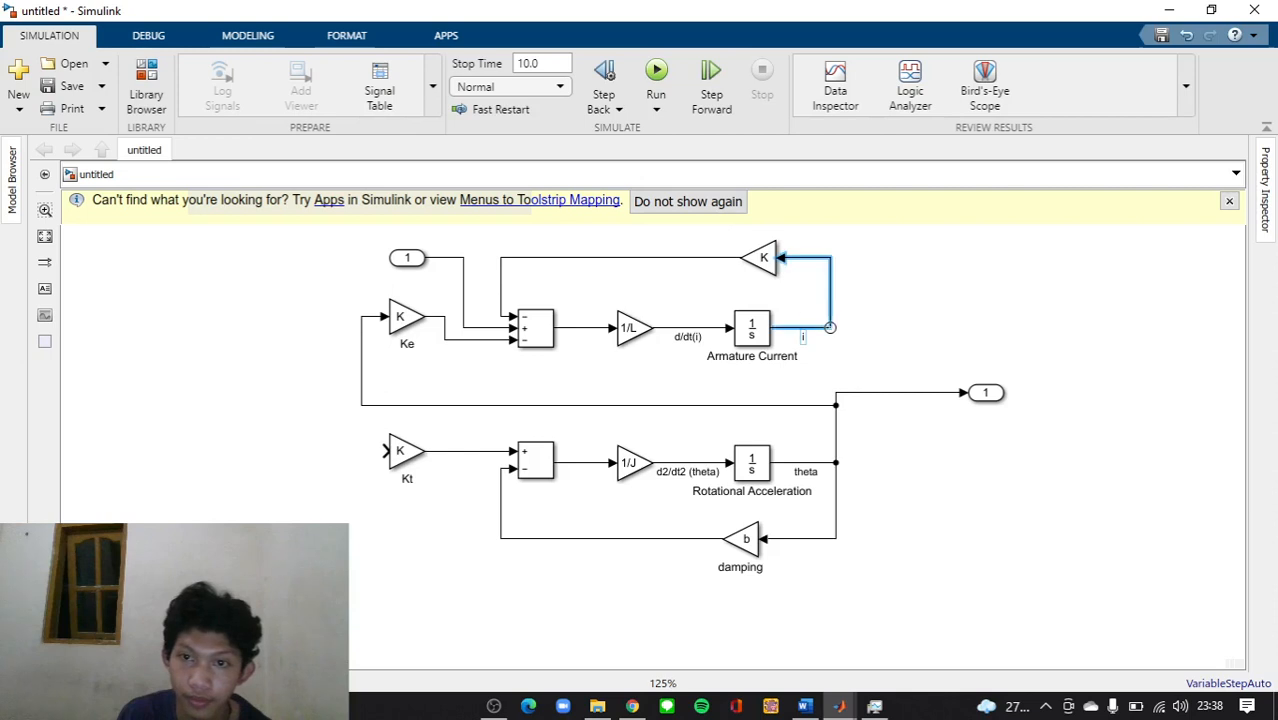
click(924, 346)
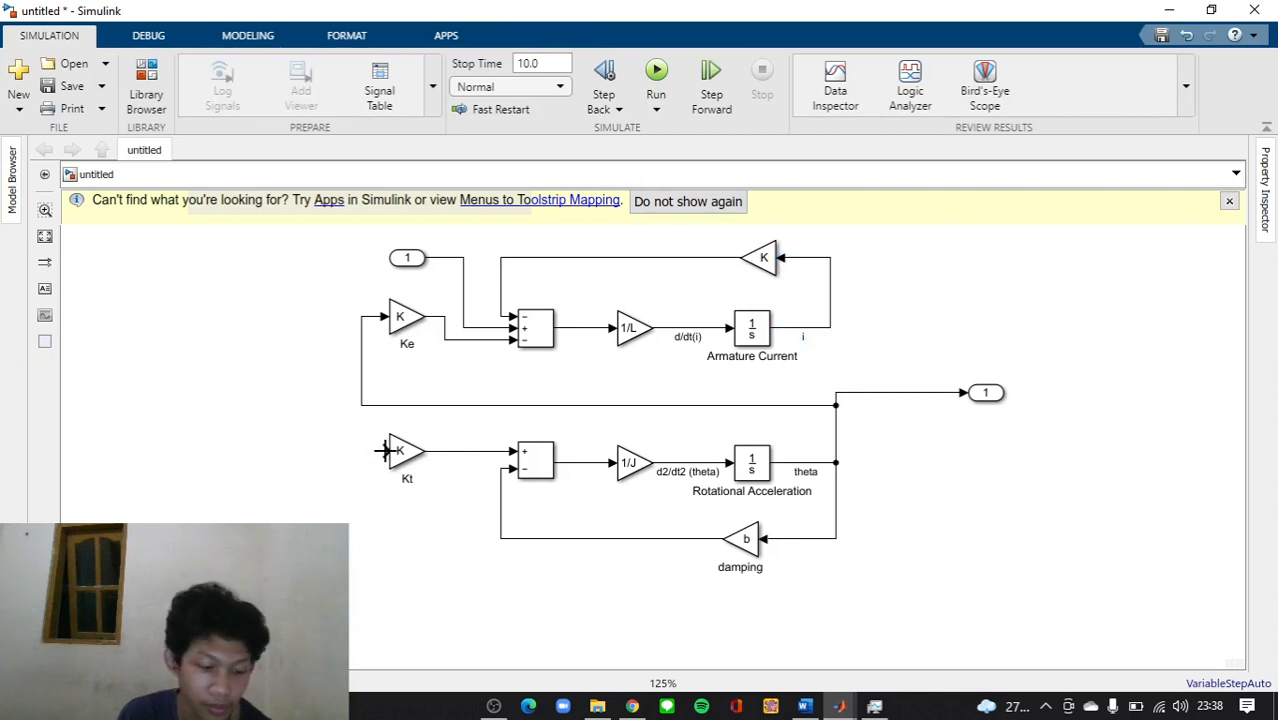
drag(384, 451, 824, 327)
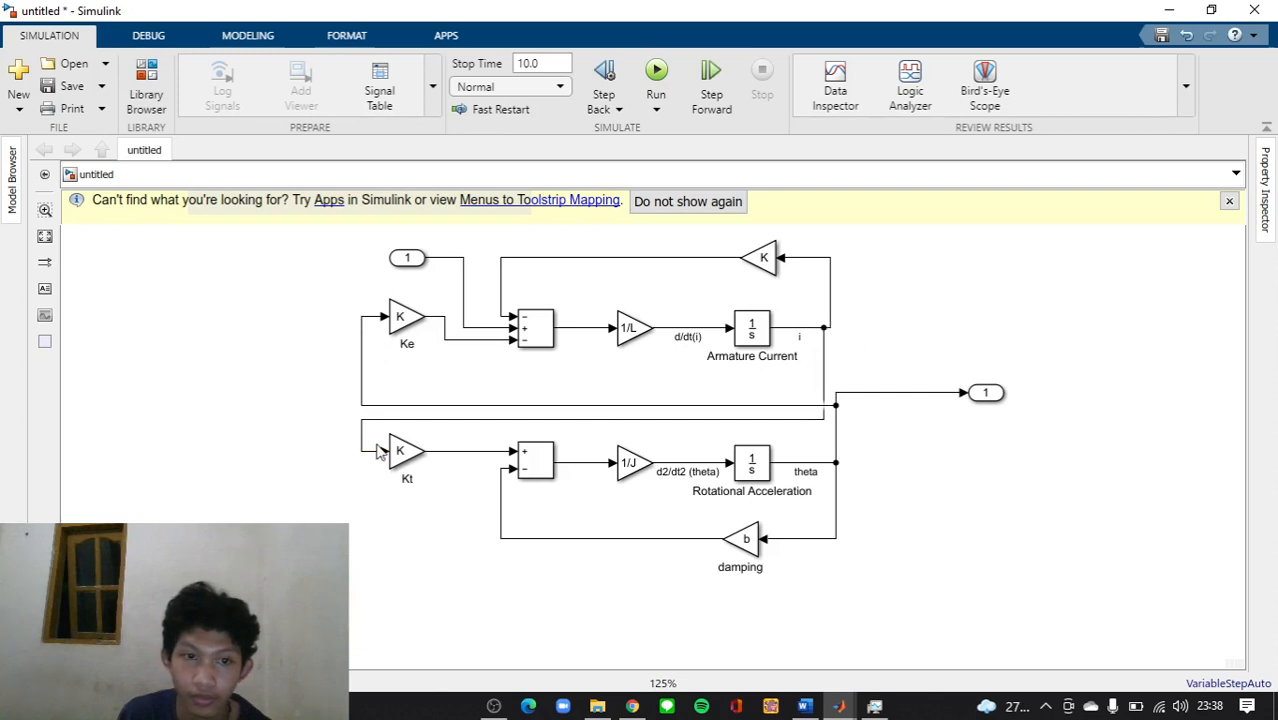
Rename the input port as voltase
click(410, 477)
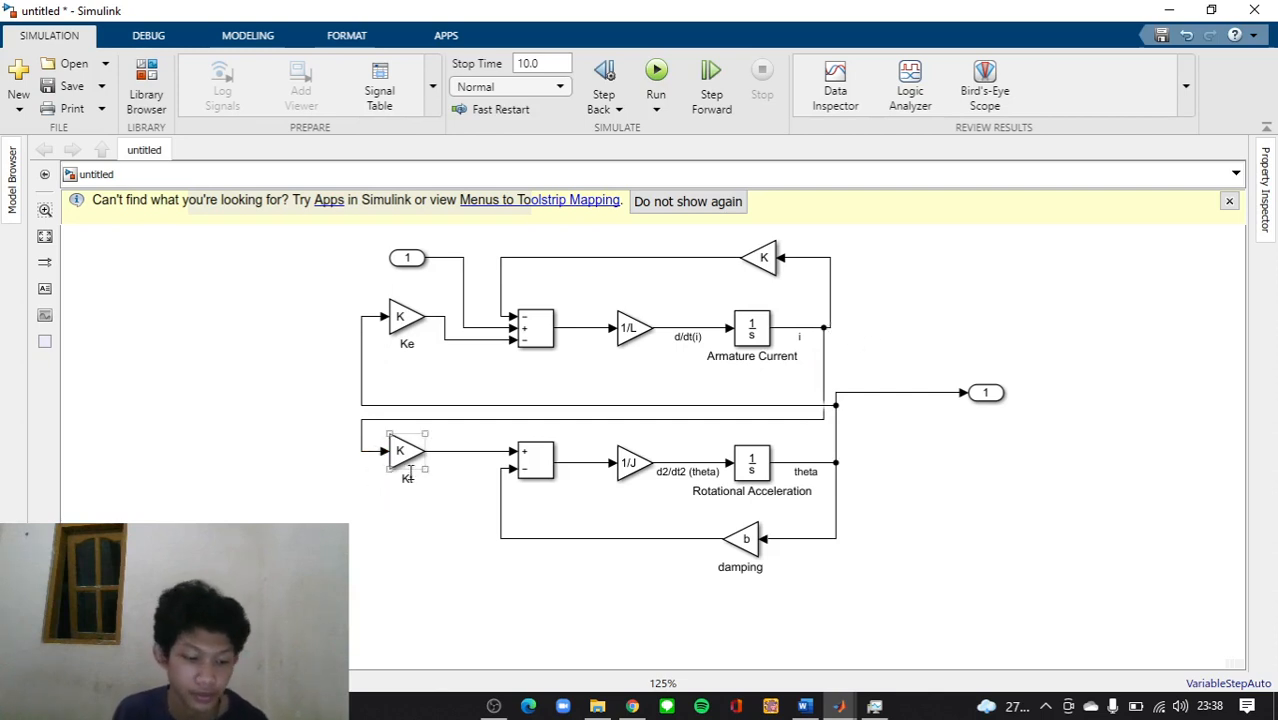
click(405, 258)
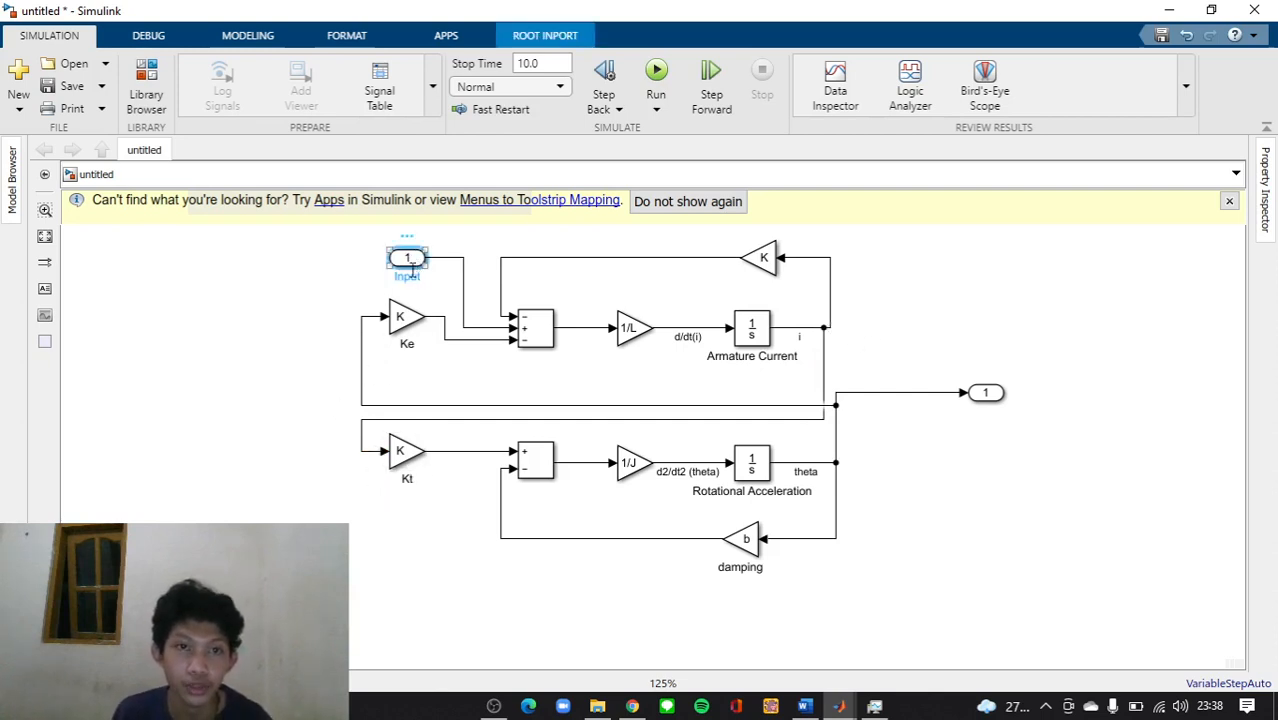
drag(419, 278, 376, 283)
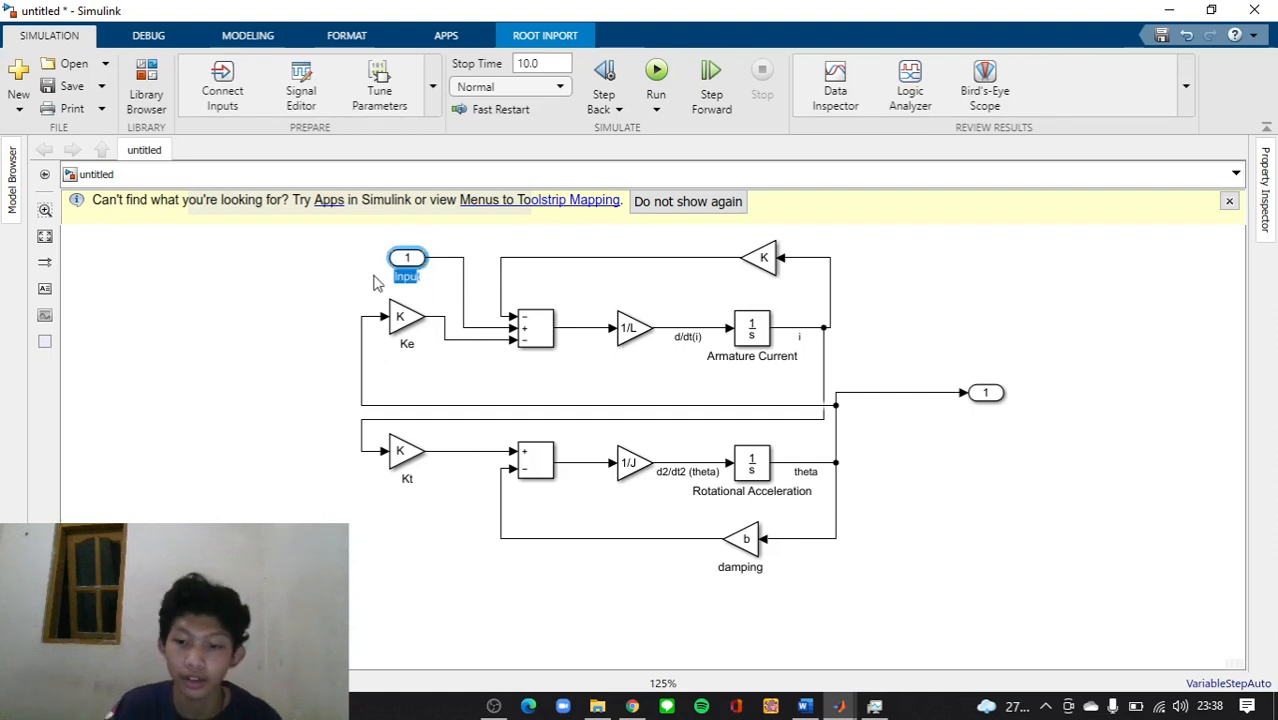
text(tase)
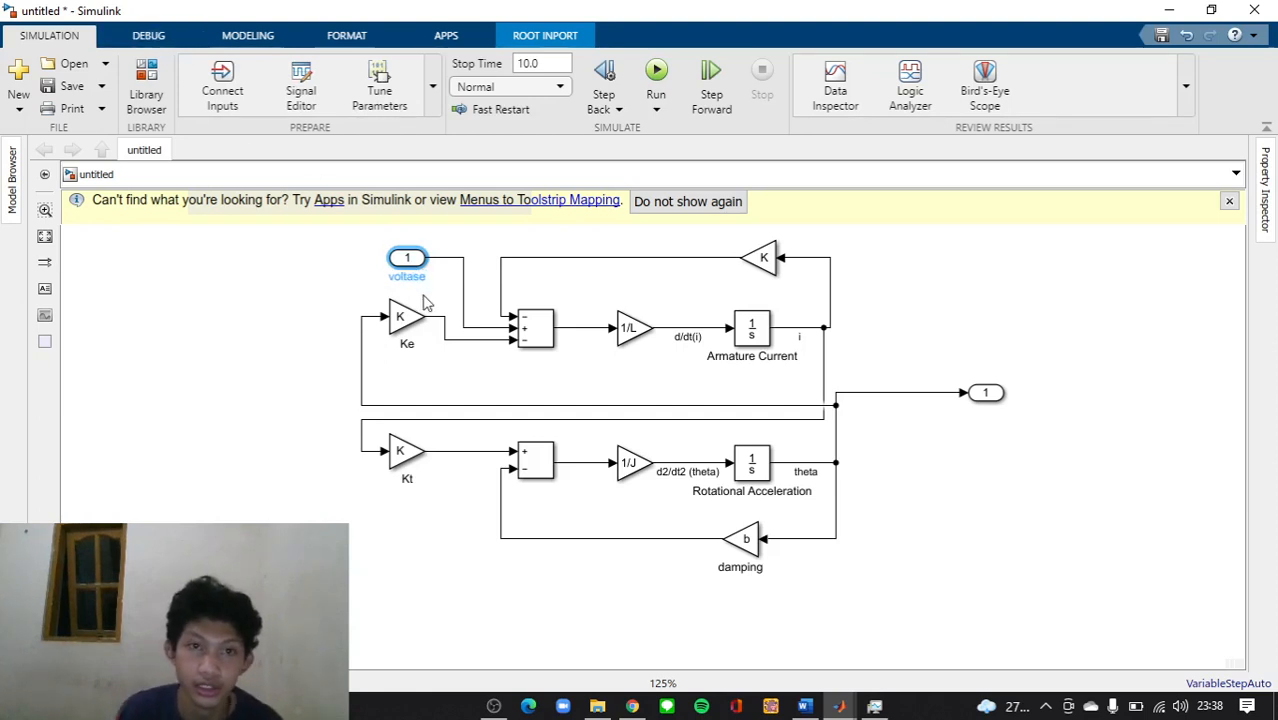
Rename the output port as kecepatan
click(990, 395)
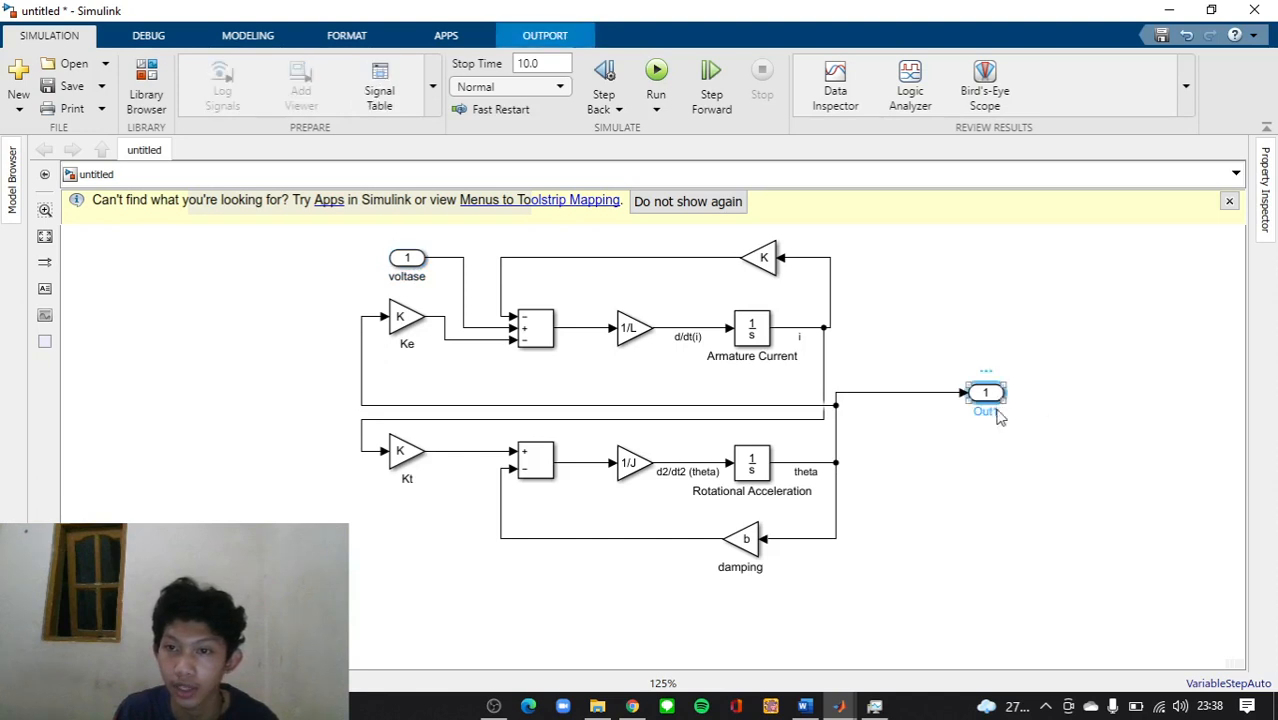
double_click(985, 411)
click(1097, 374)
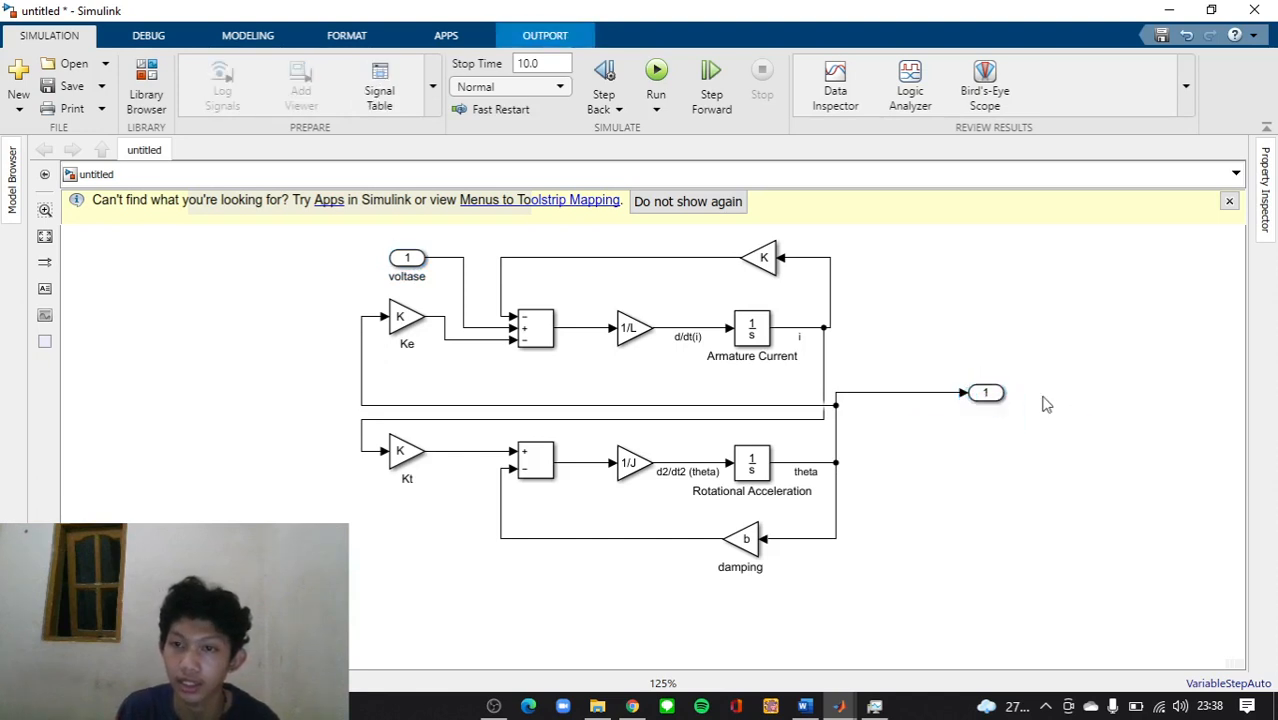
click(986, 410)
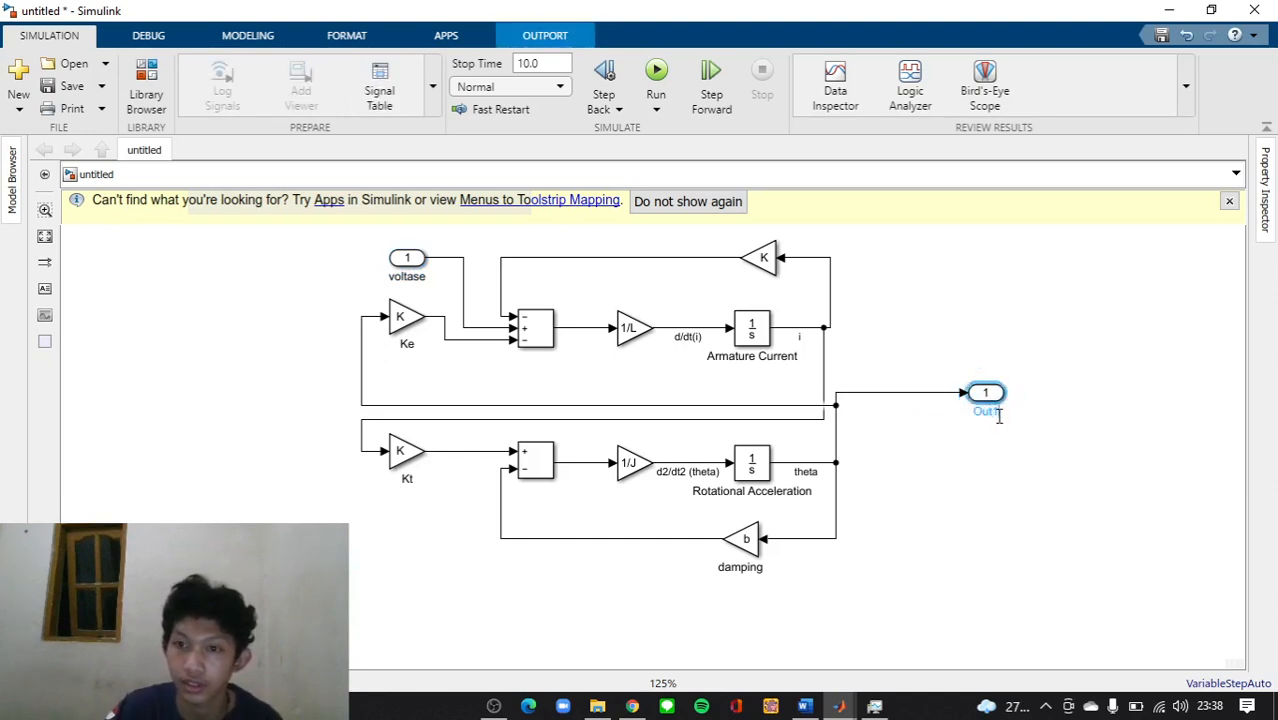
key(BackSpace)
key(BackSpace)
key(BackSpace)
text(kecepatan)
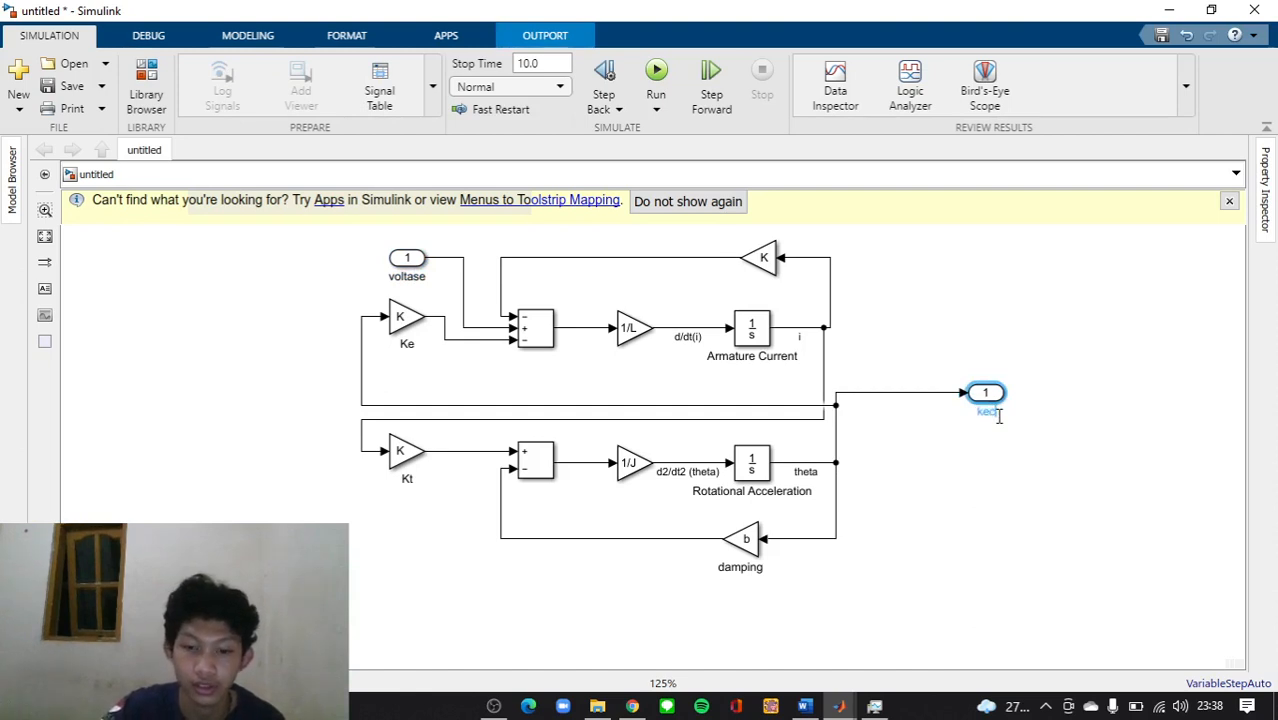
click(1074, 530)
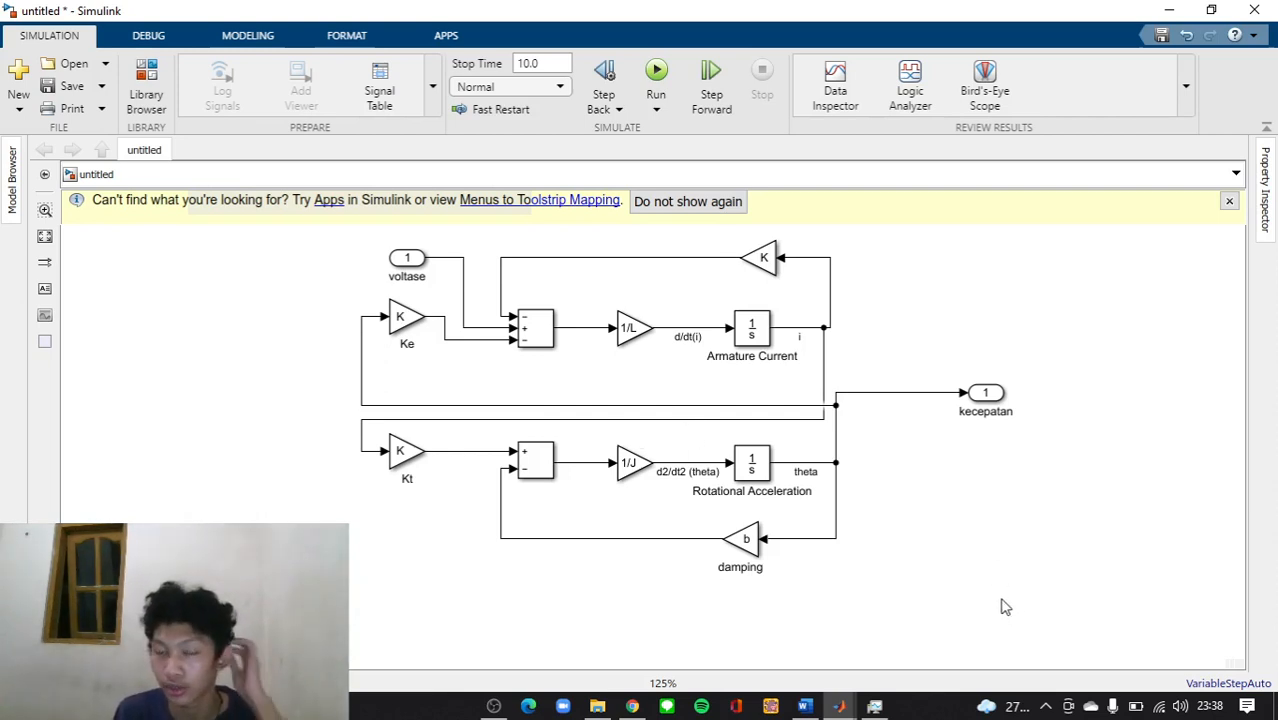
Select the whole motor model, including the voltase and kecepatan ports, and group it into a subsystem
drag(1034, 611, 329, 227)
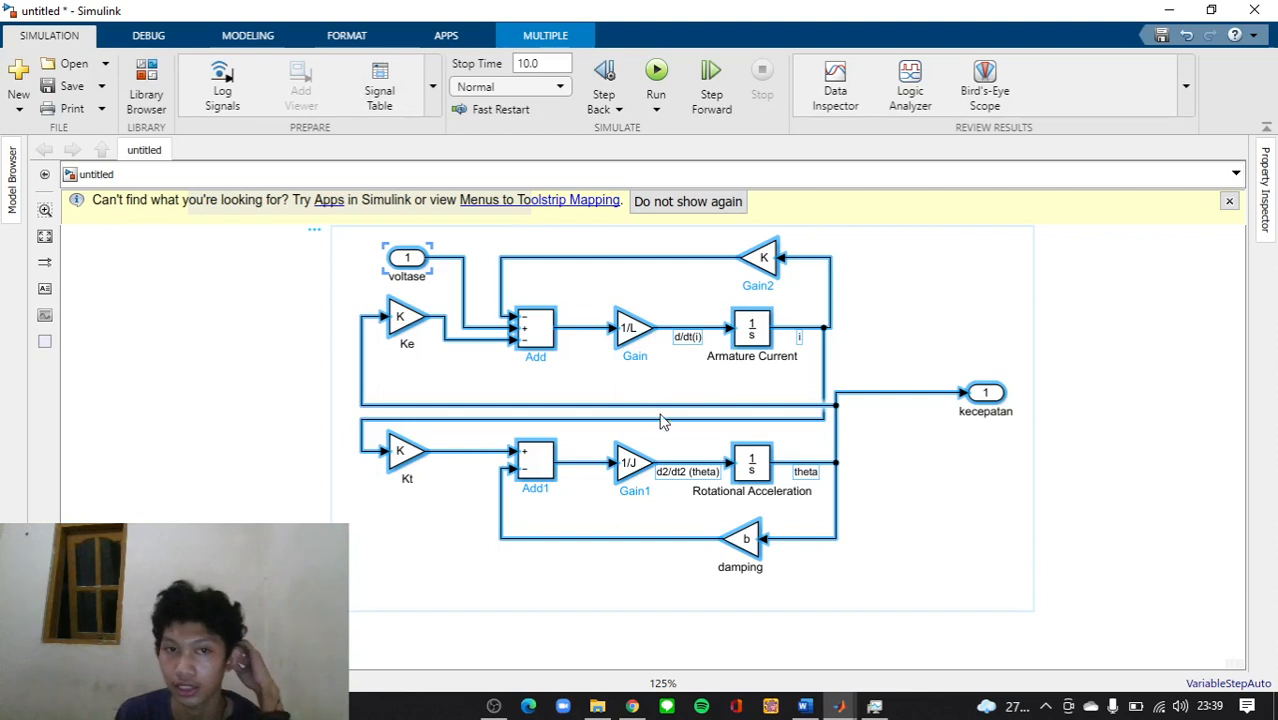
click(250, 36)
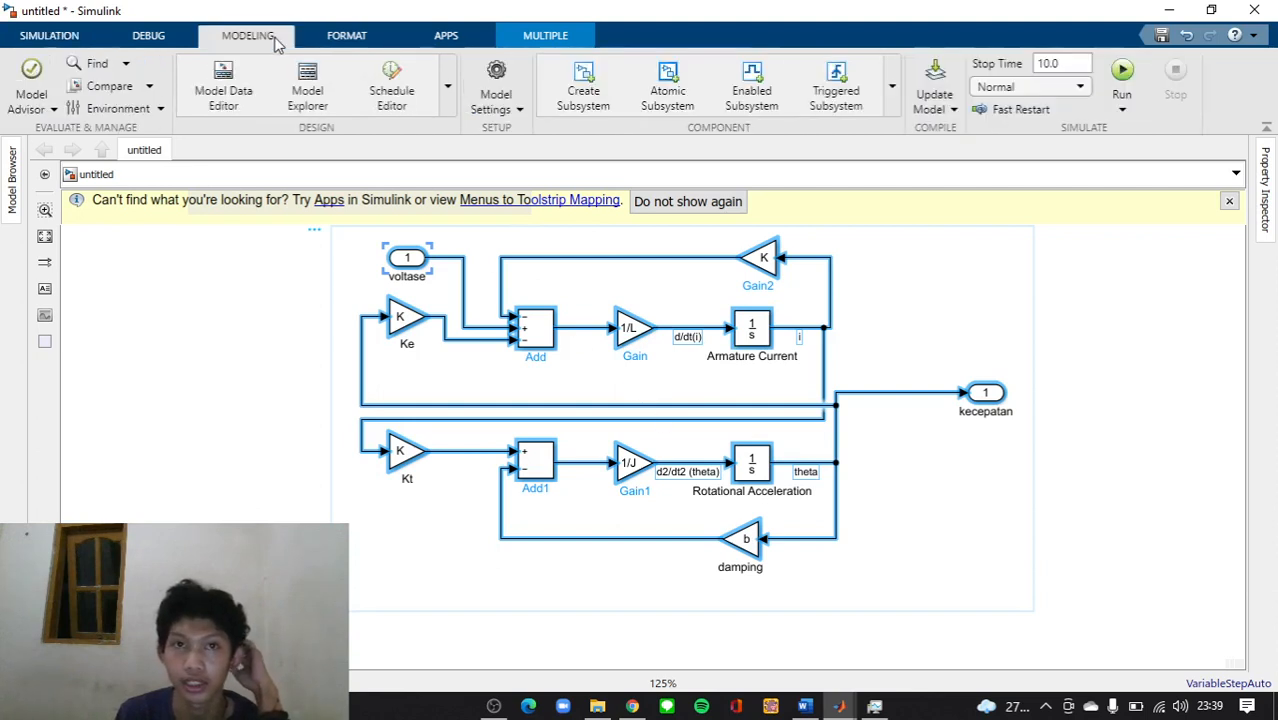
click(593, 97)
click(950, 412)
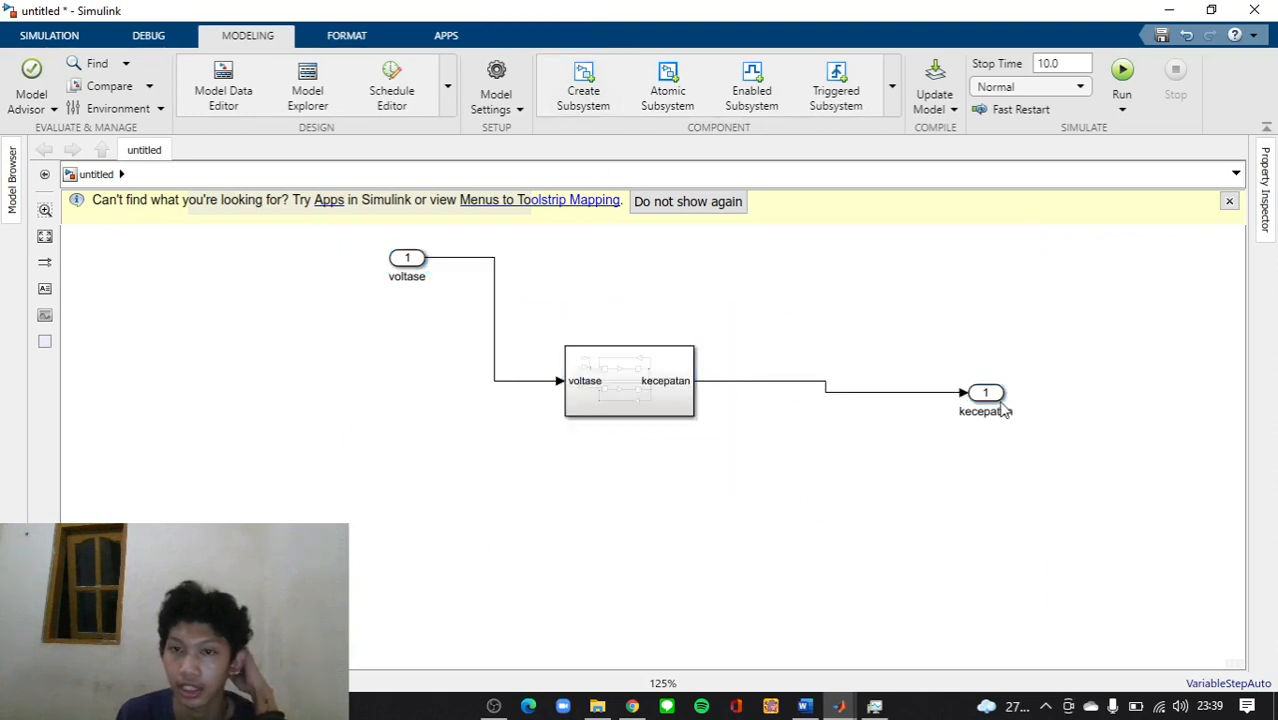
Move the kecepatan and voltase ports close to the subsystem, aligned so that both connecting lines run straight
drag(1004, 411, 829, 399)
drag(414, 279, 466, 385)
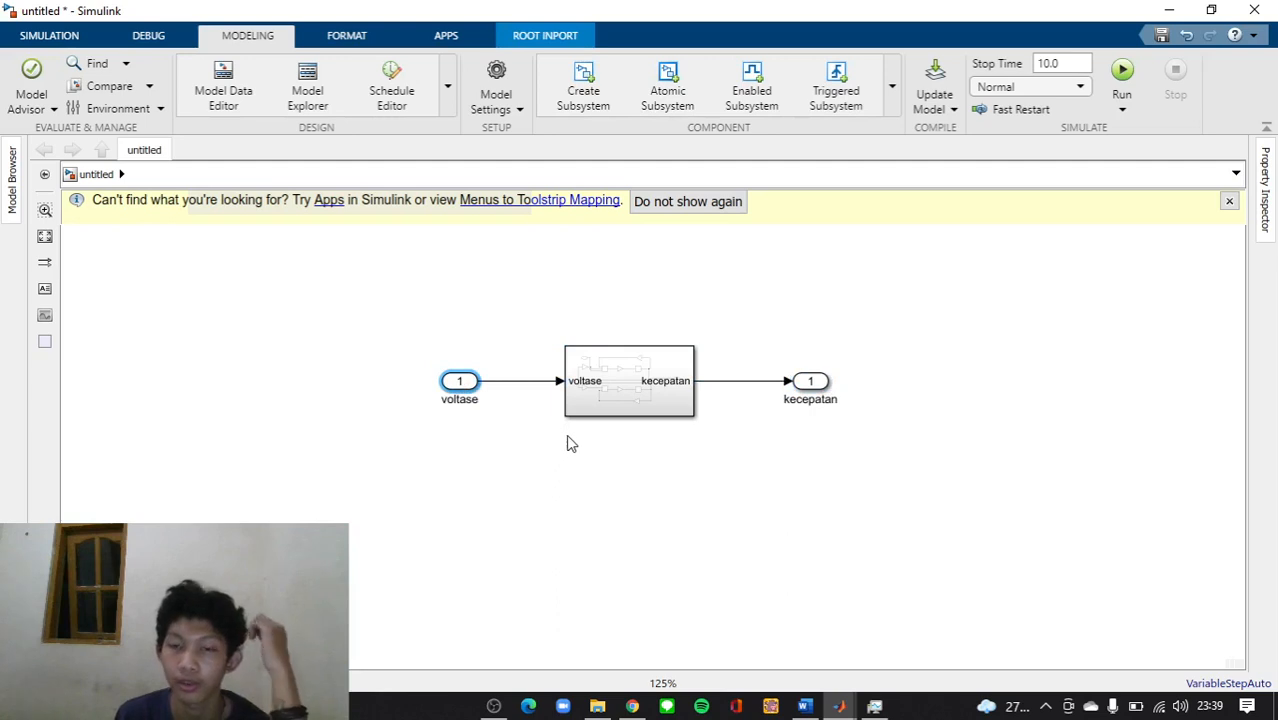
click(762, 491)
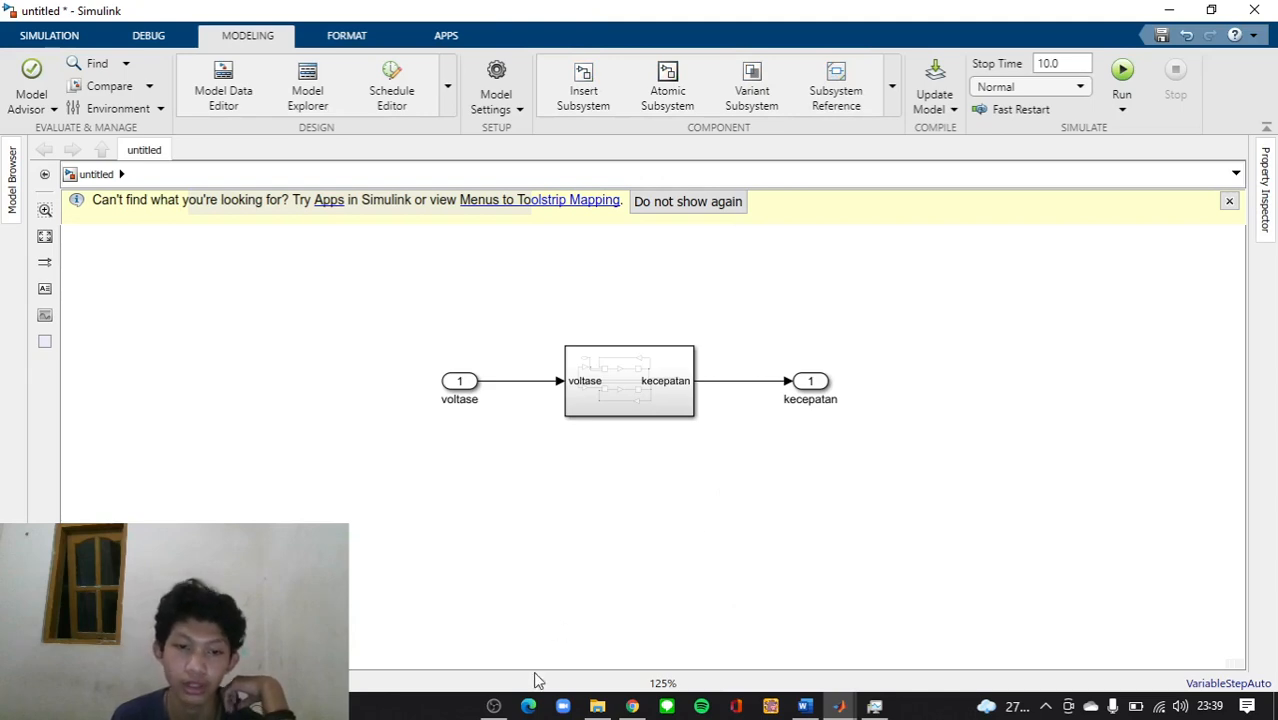
click(493, 706)
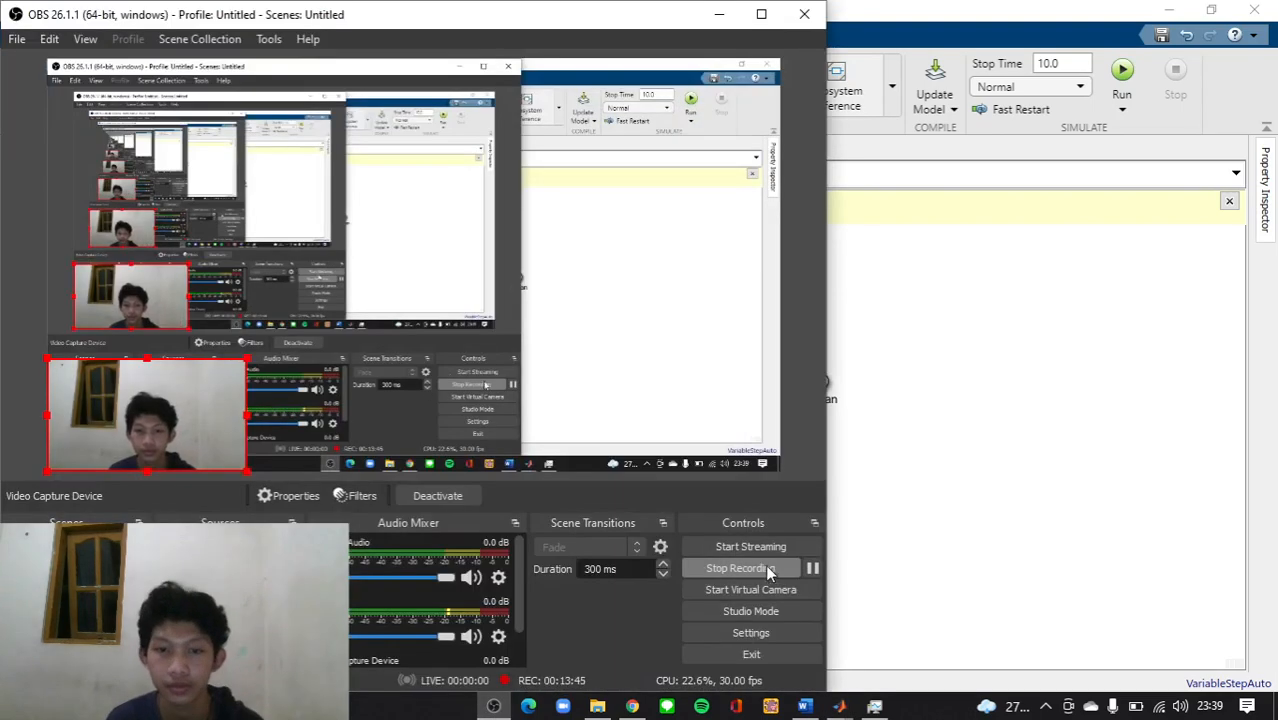